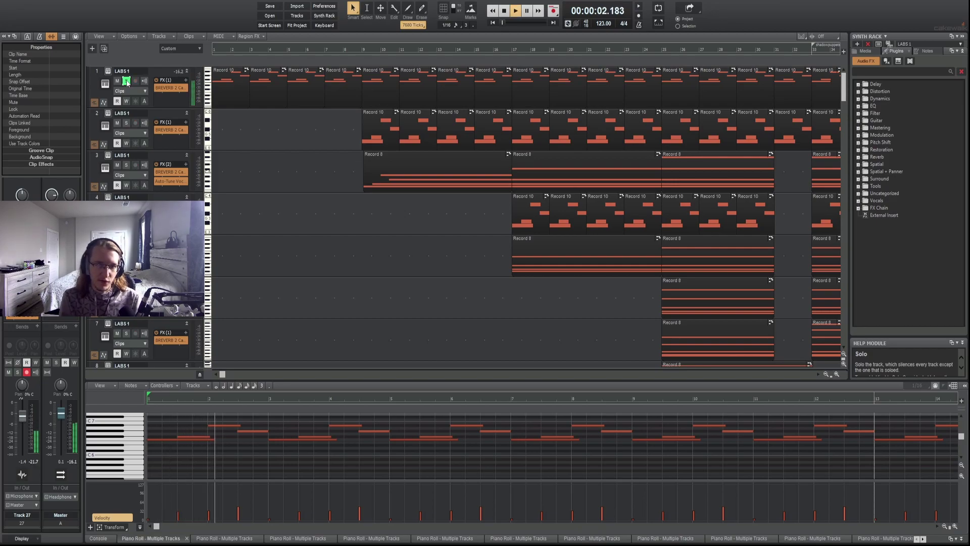
# Stop the running playback, solo Track 32, and briefly play its Record 12 clips from the start of the project.
pyautogui.press('space')
pyautogui.scroll(-15, 281, 190)
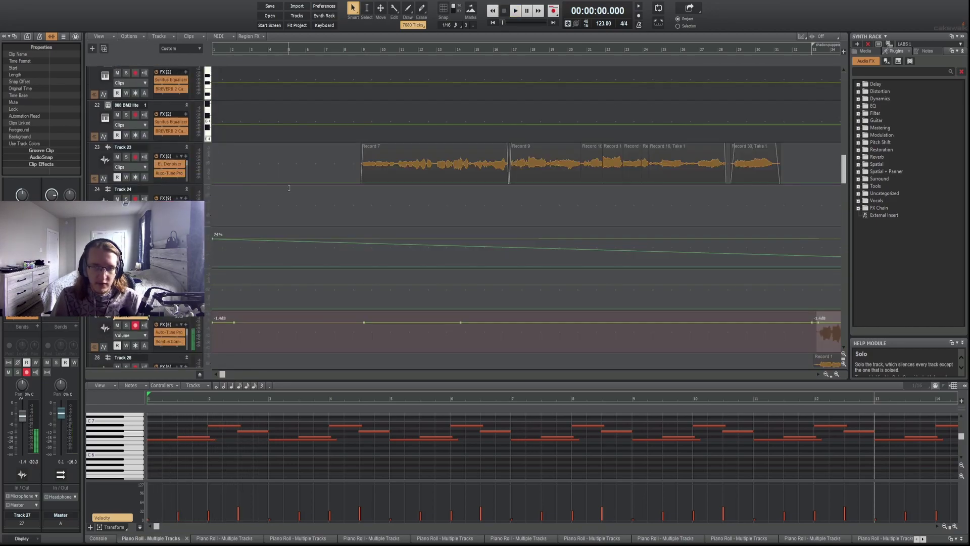
pyautogui.scroll(-3, 281, 190)
pyautogui.click(125, 201)
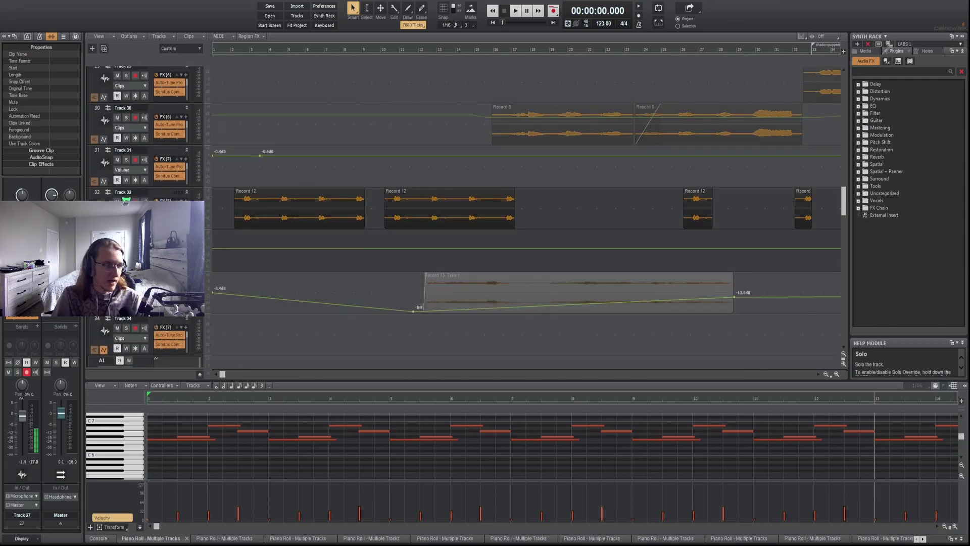
pyautogui.press('space')
pyautogui.press('space')
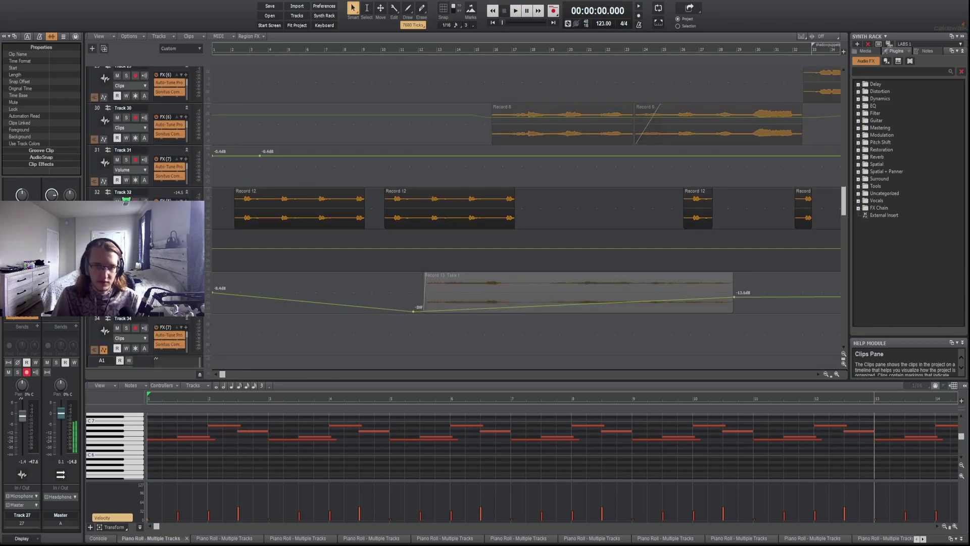
pyautogui.scroll(1, 217, 289)
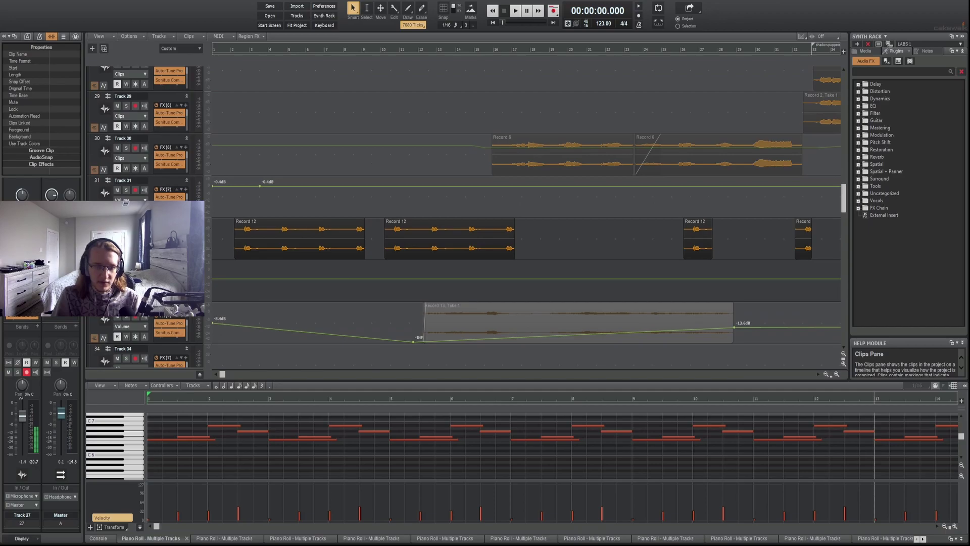
# Play the full mix from the start with no track soloed and look over the whole track list down to the guitar tracks.
pyautogui.scroll(15, 336, 216)
pyautogui.press('space')
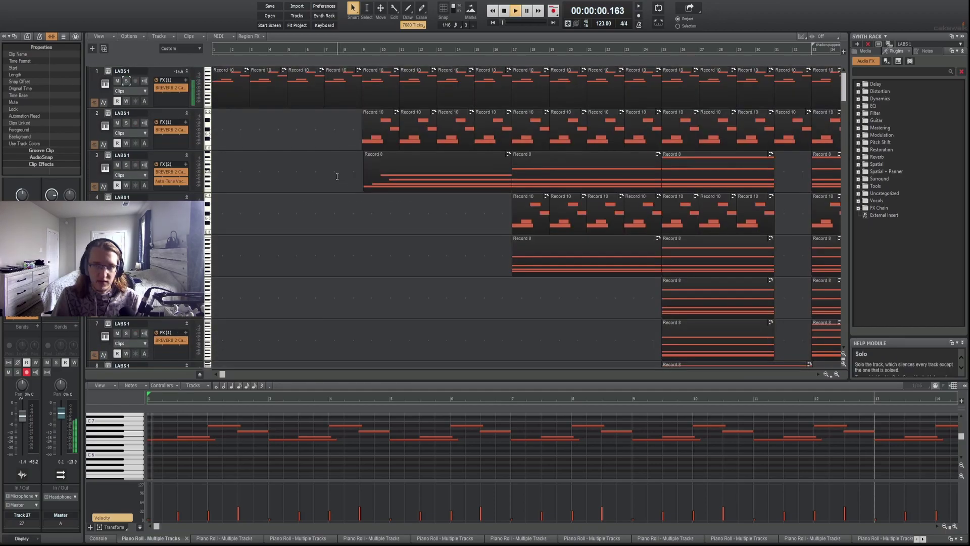
pyautogui.scroll(-18, 293, 190)
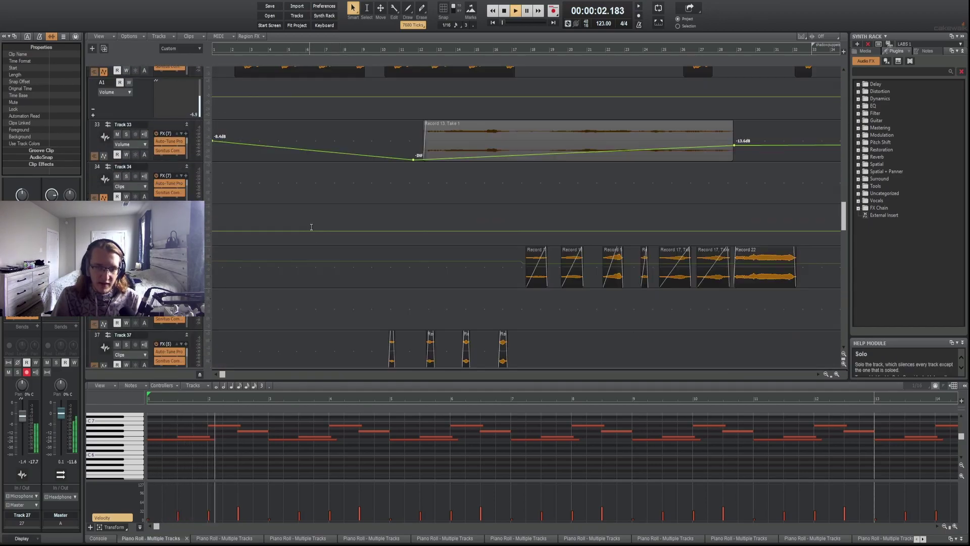
pyautogui.scroll(-10, 310, 231)
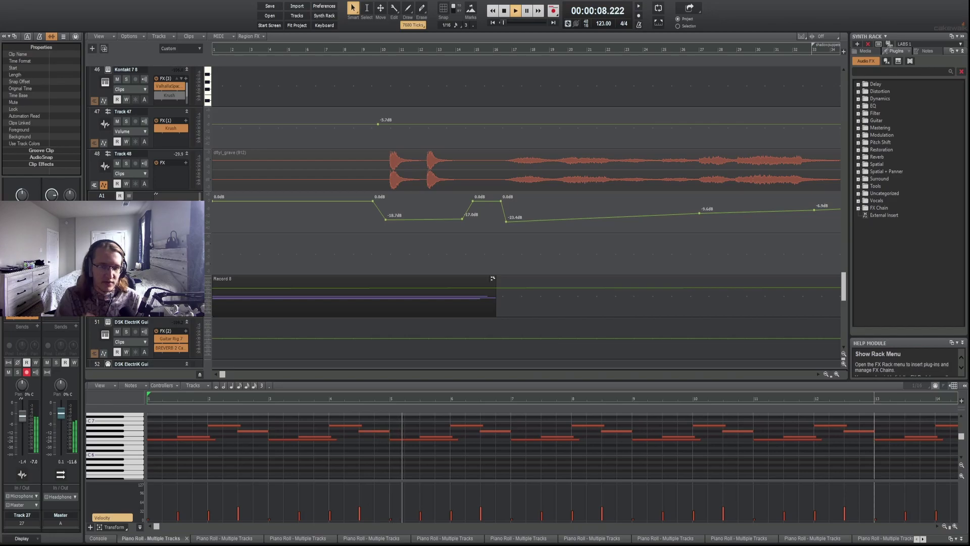
pyautogui.scroll(10, 361, 283)
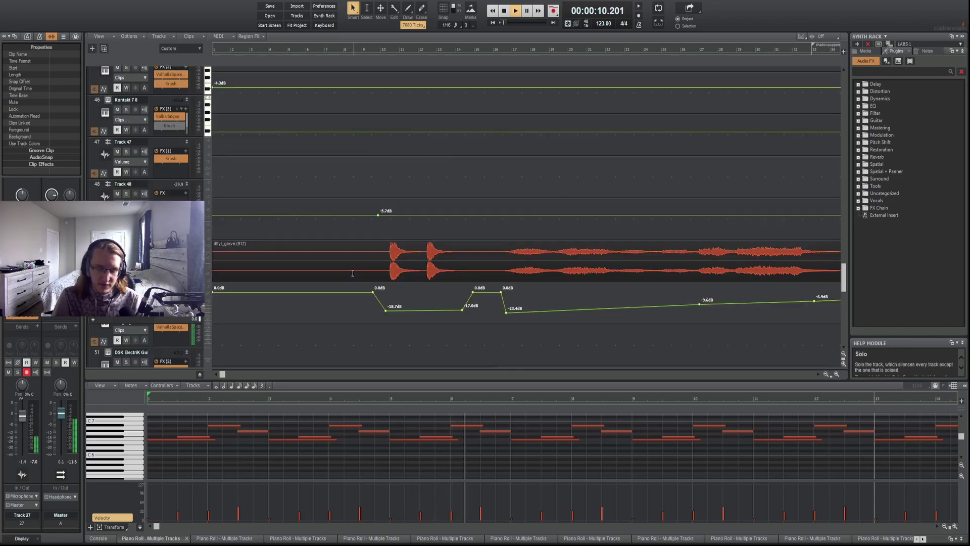
pyautogui.scroll(10, 364, 288)
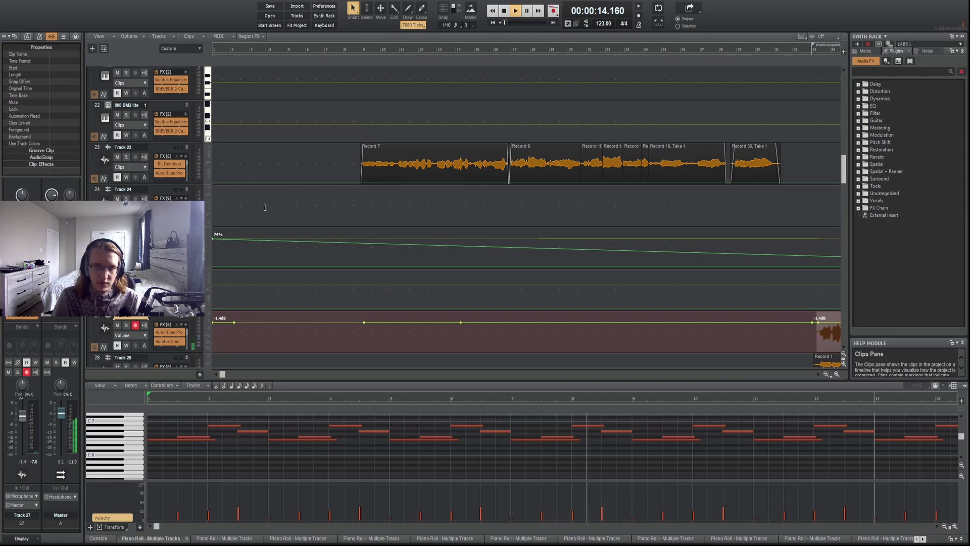
# Solo vocal Track 23 during playback, enlarge its waveform, and stop after listening to it.
pyautogui.click(127, 157)
pyautogui.scroll(5, 129, 160)
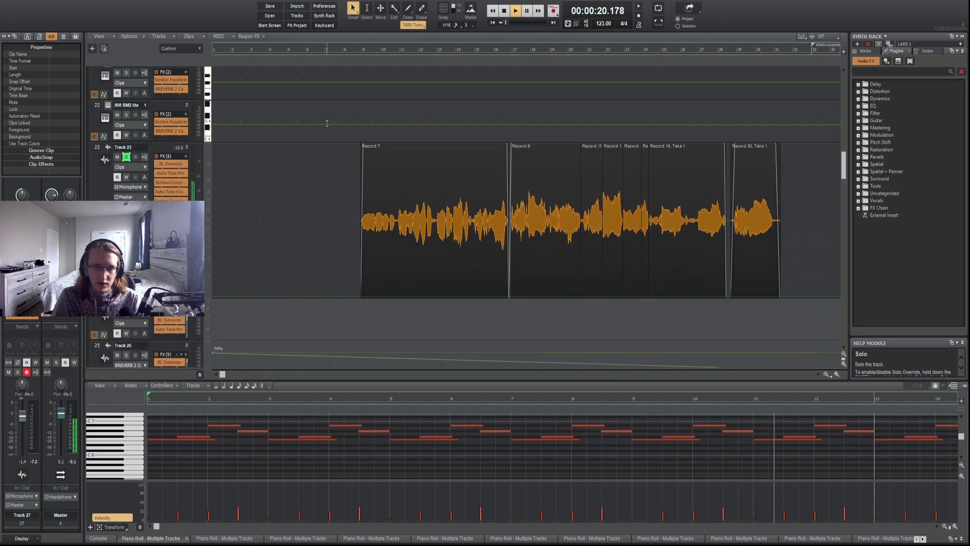
pyautogui.press('space')
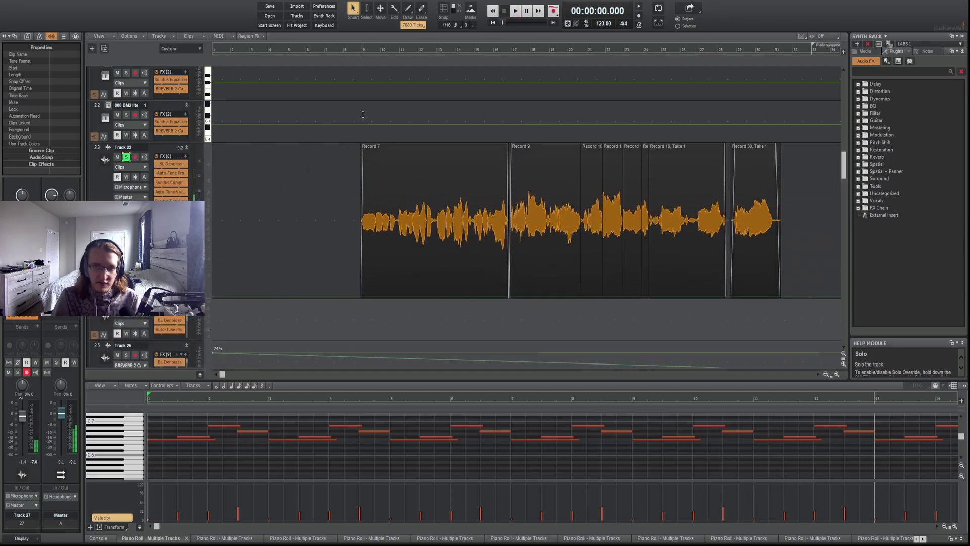
# Place the playhead at the start of Track 23's first clip, clear its solo, and listen to it in the full mix.
pyautogui.click(363, 114)
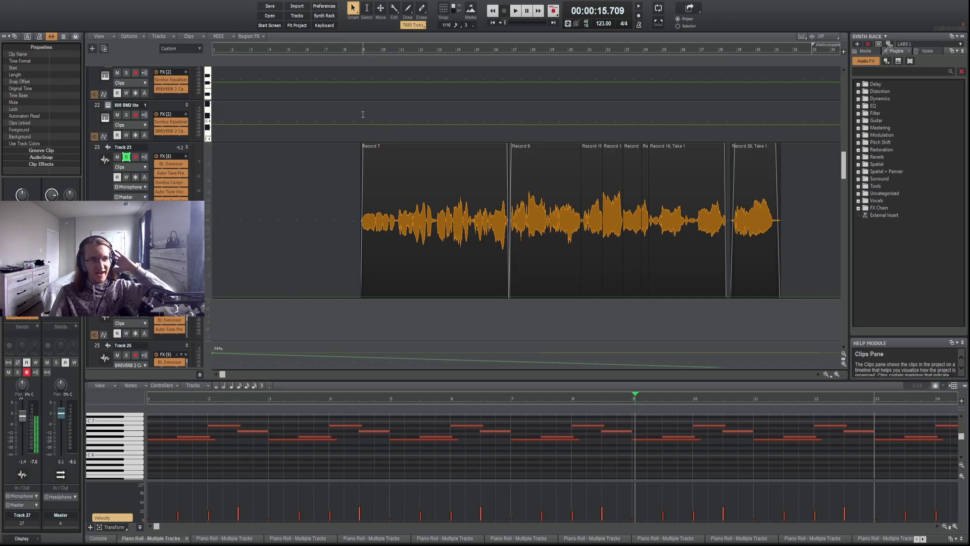
pyautogui.click(127, 157)
pyautogui.press('space')
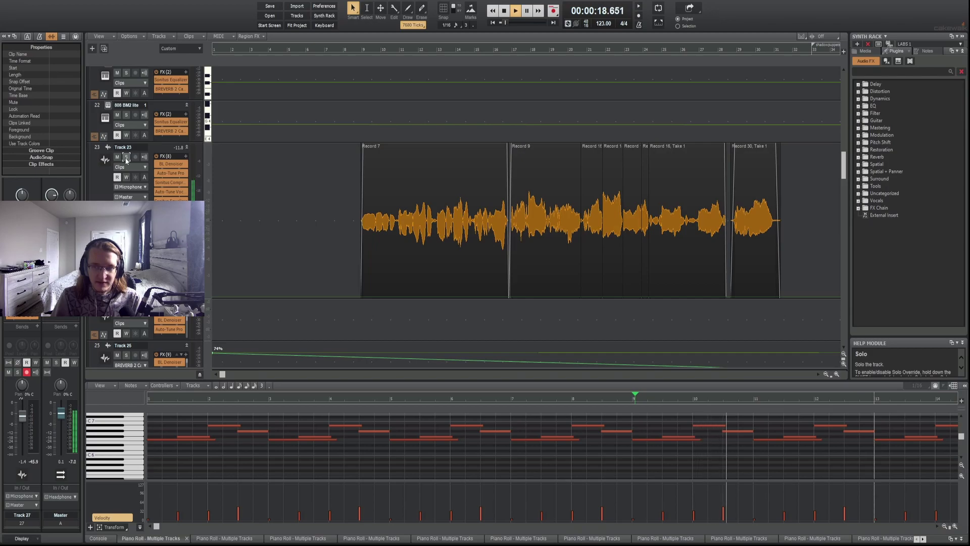
pyautogui.press('space')
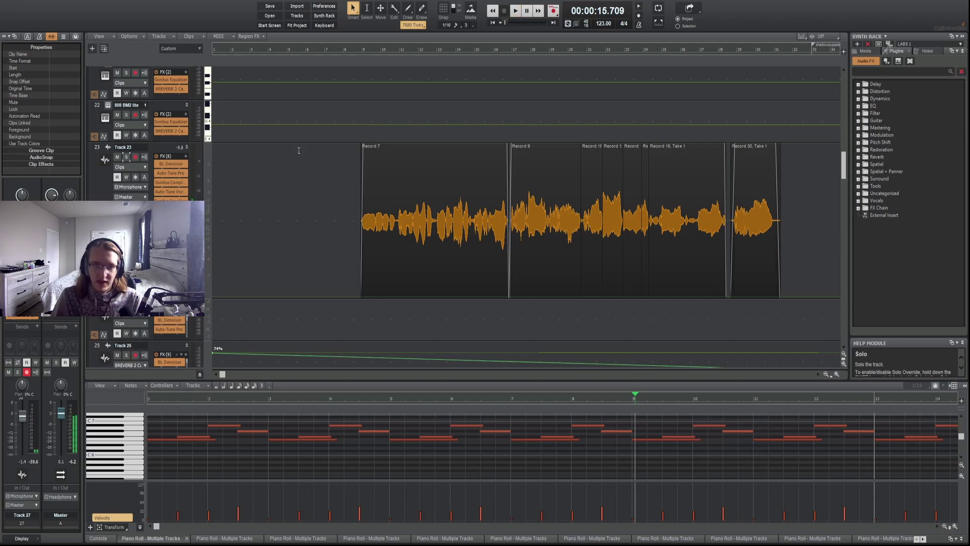
# Solo Track 37 and briefly play its short vocal clips.
pyautogui.scroll(-10, 459, 192)
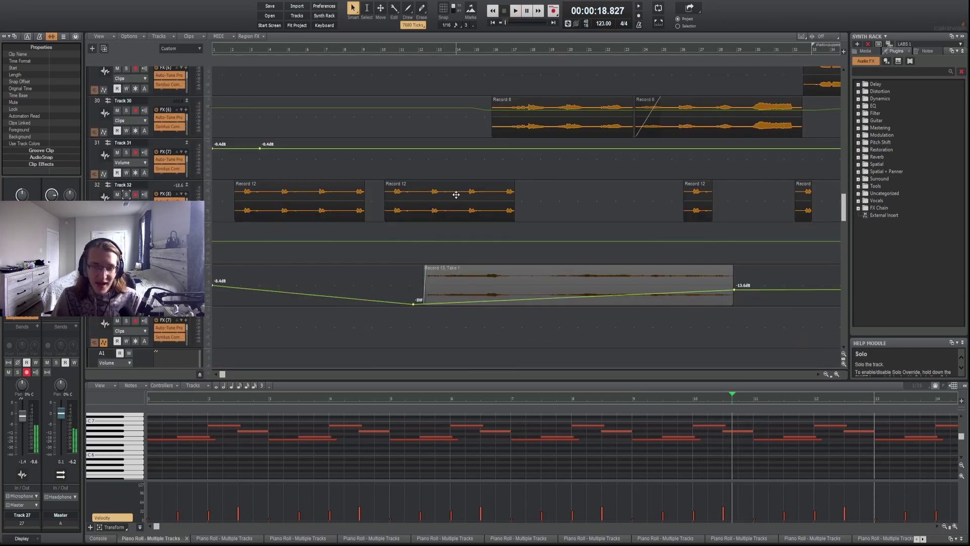
pyautogui.scroll(-4, 442, 193)
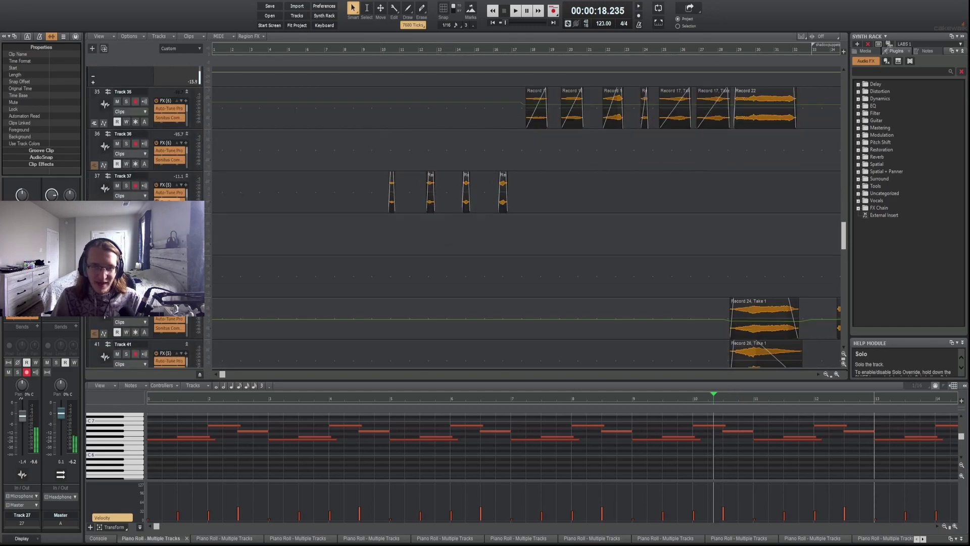
pyautogui.click(126, 186)
pyautogui.press('space')
pyautogui.press('space')
# Audition the red audio clip with volume automation on Track 48 in solo.
pyautogui.scroll(-10, 419, 235)
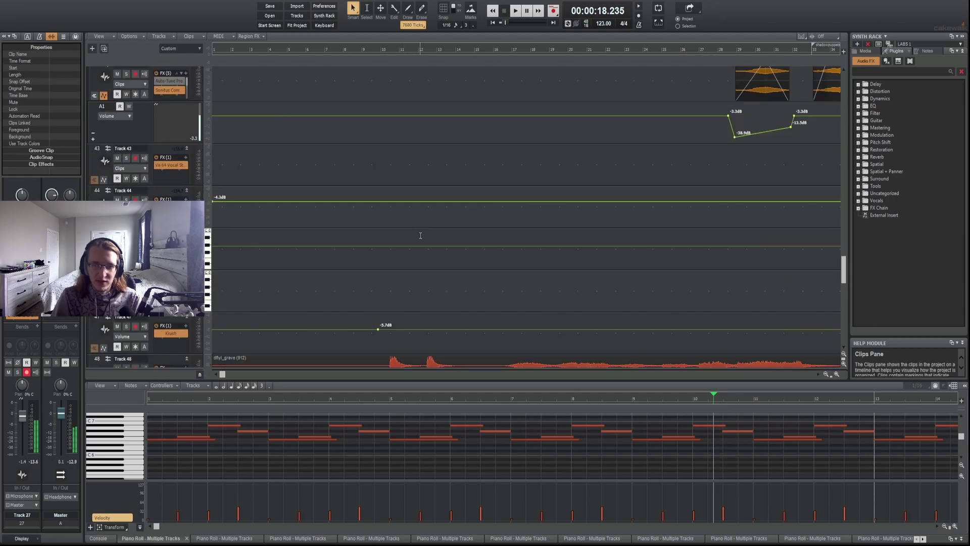
pyautogui.scroll(-1, 420, 237)
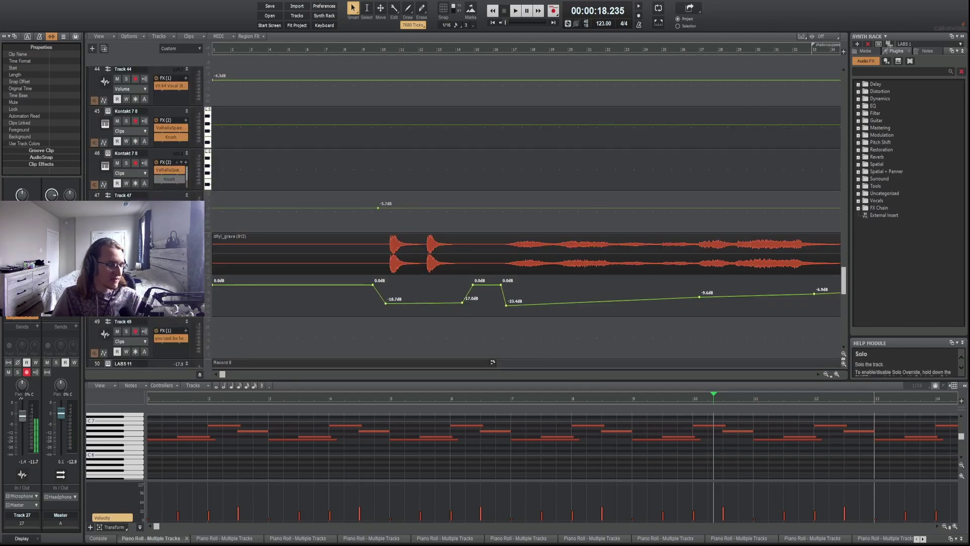
pyautogui.press('space')
pyautogui.press('space')
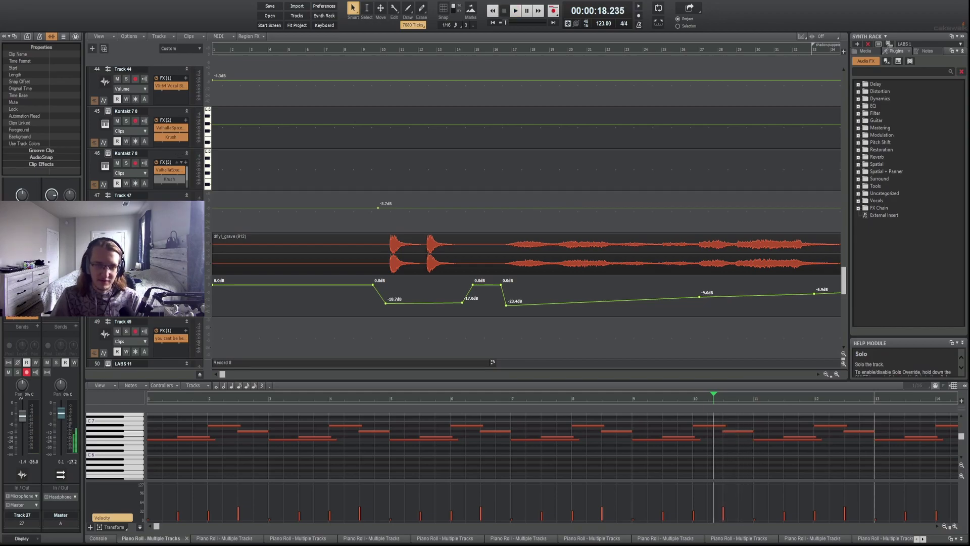
pyautogui.scroll(-3, 367, 187)
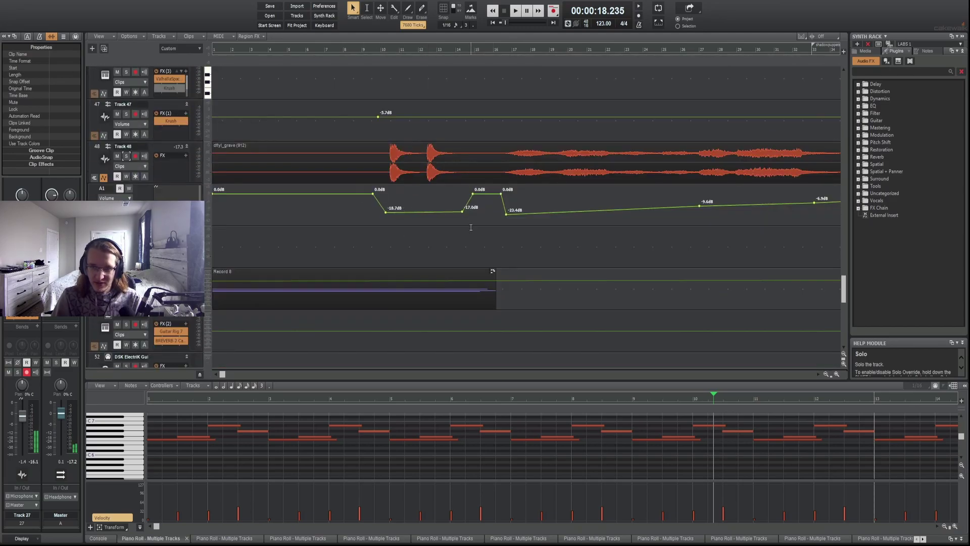
# Return to the LABS instrument tracks at the start of the track list and briefly play the full mix from the playhead.
pyautogui.scroll(10, 636, 255)
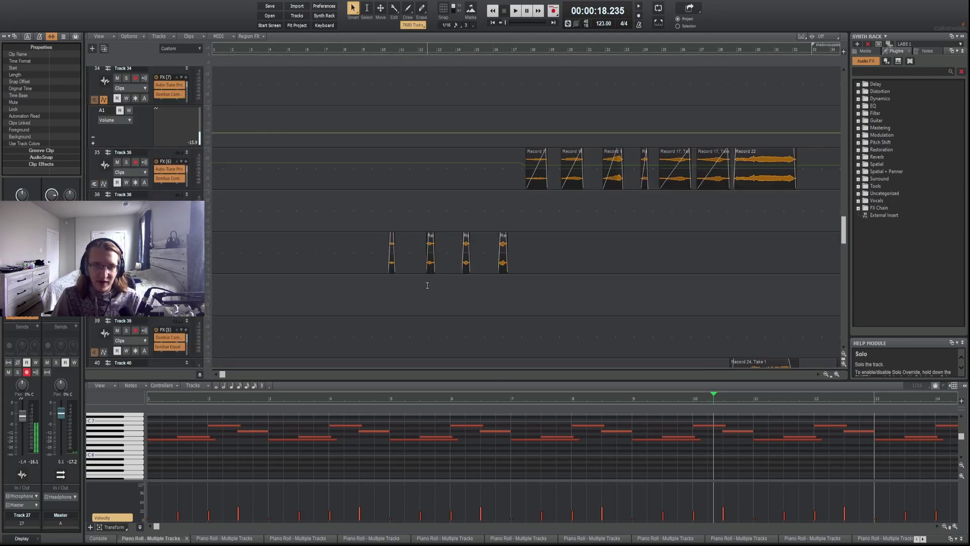
pyautogui.scroll(-4, 442, 288)
pyautogui.scroll(6, 454, 300)
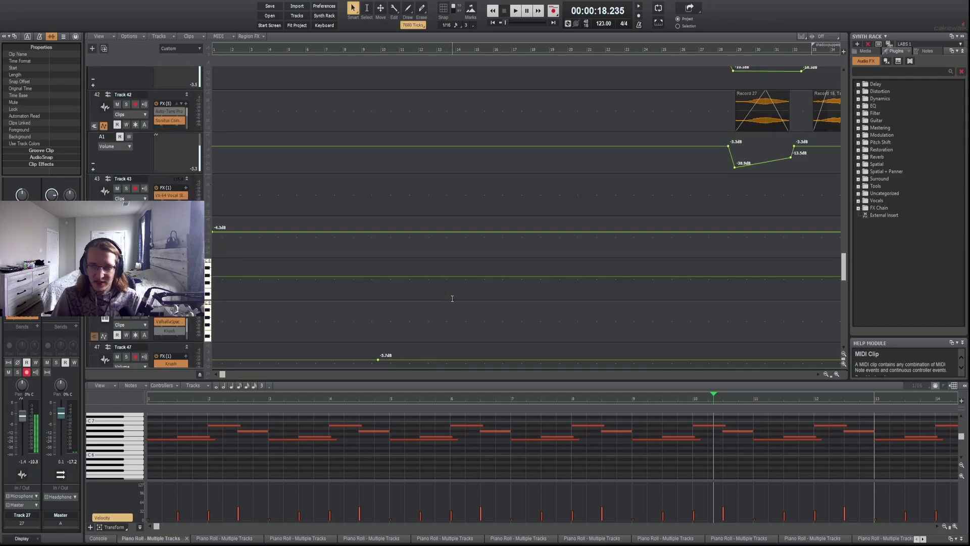
pyautogui.scroll(10, 454, 300)
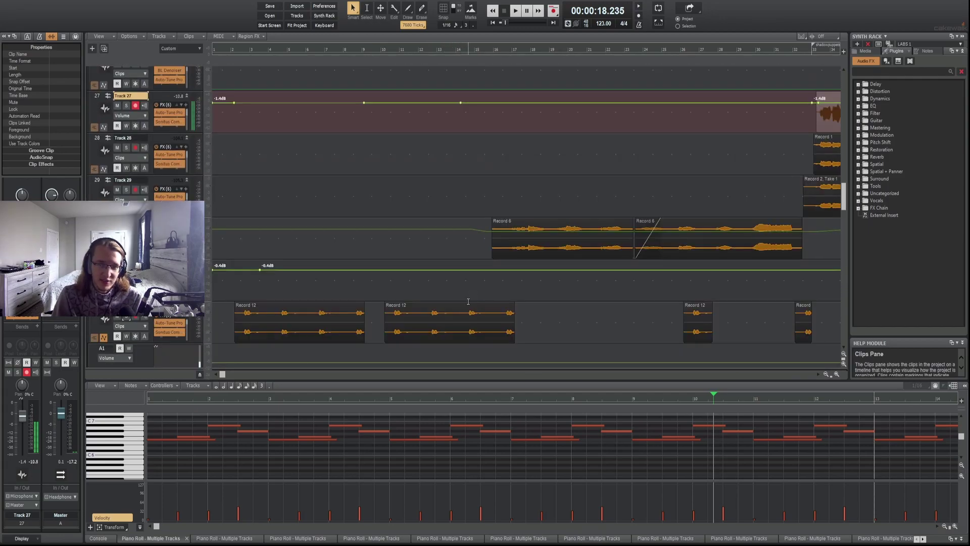
pyautogui.scroll(15, 465, 292)
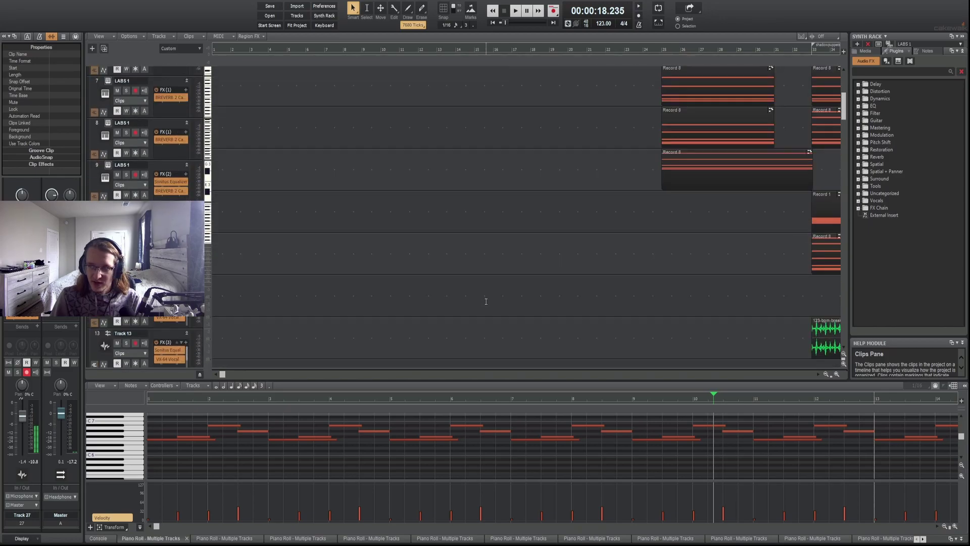
pyautogui.press('space')
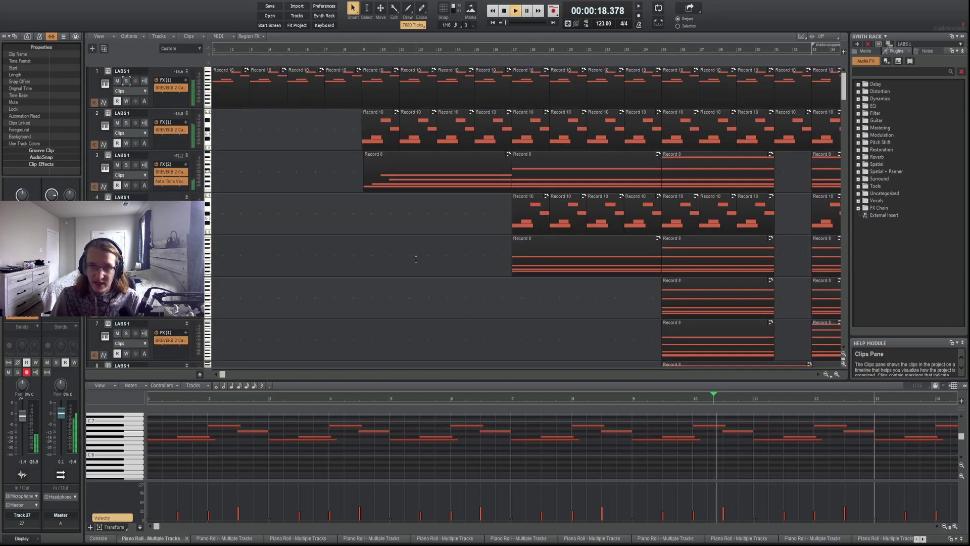
pyautogui.press('space')
# Solo Track 2 and play it from just before its first Record 10 clip.
pyautogui.click(127, 123)
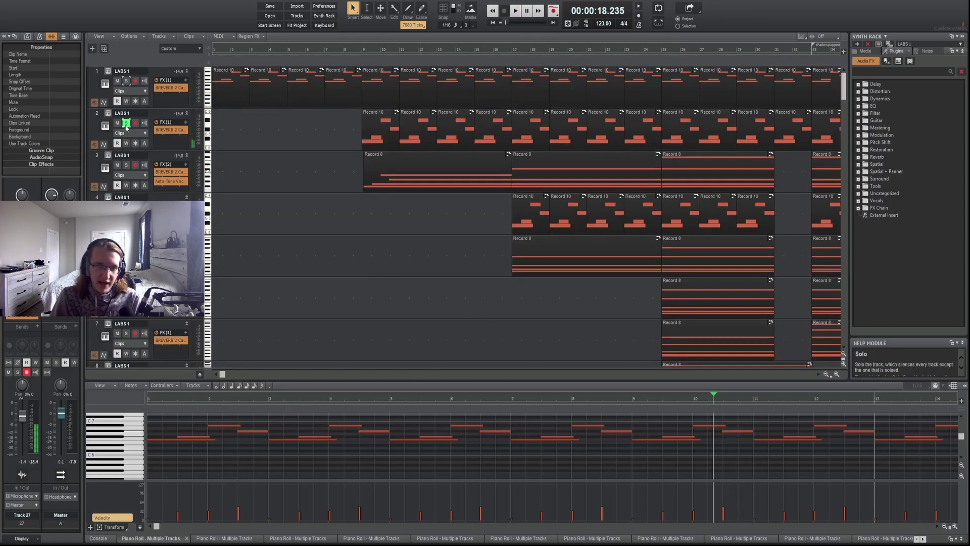
pyautogui.press('space')
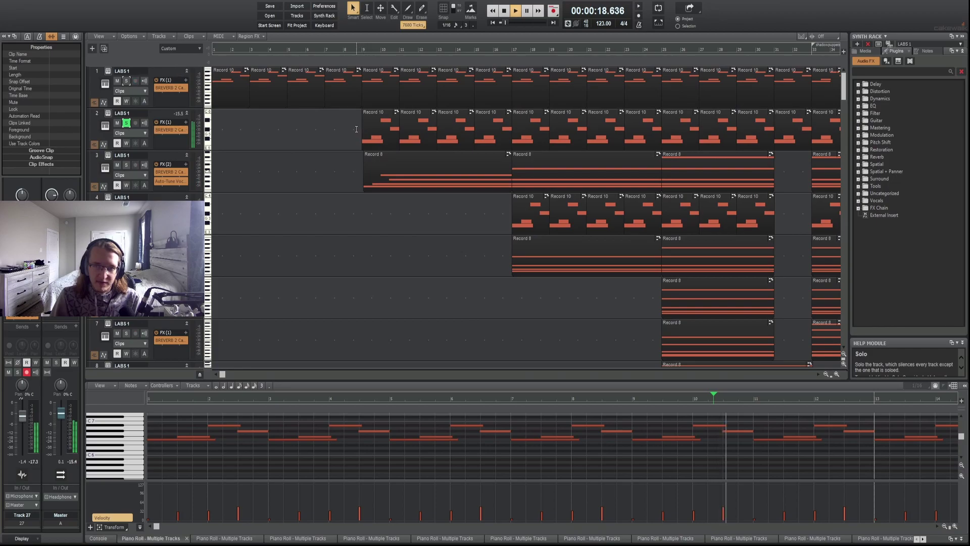
pyautogui.click(356, 129)
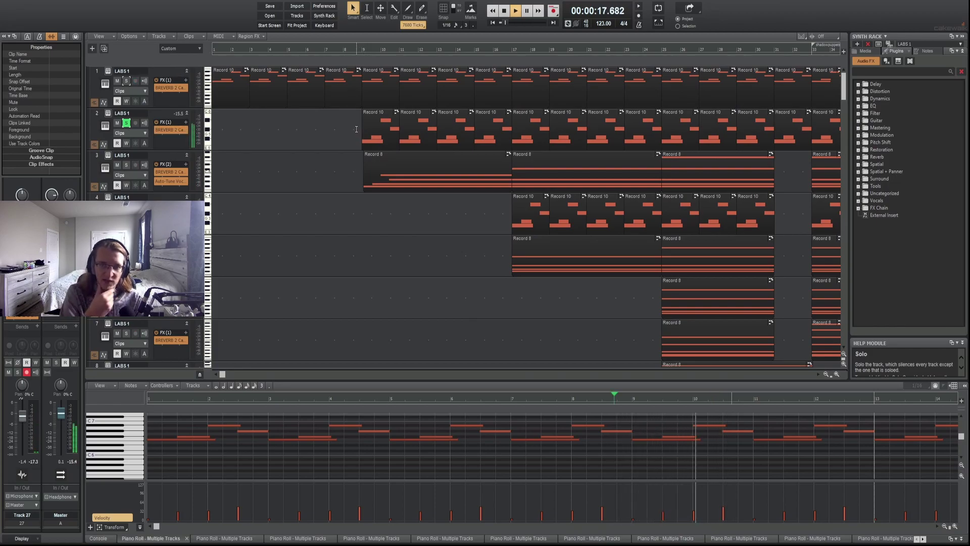
# Enlarge Track 3 and listen to it soloed together with Track 2, clearing the solos when done.
pyautogui.click(129, 165)
pyautogui.moveTo(163, 193); pyautogui.dragTo(163, 215)
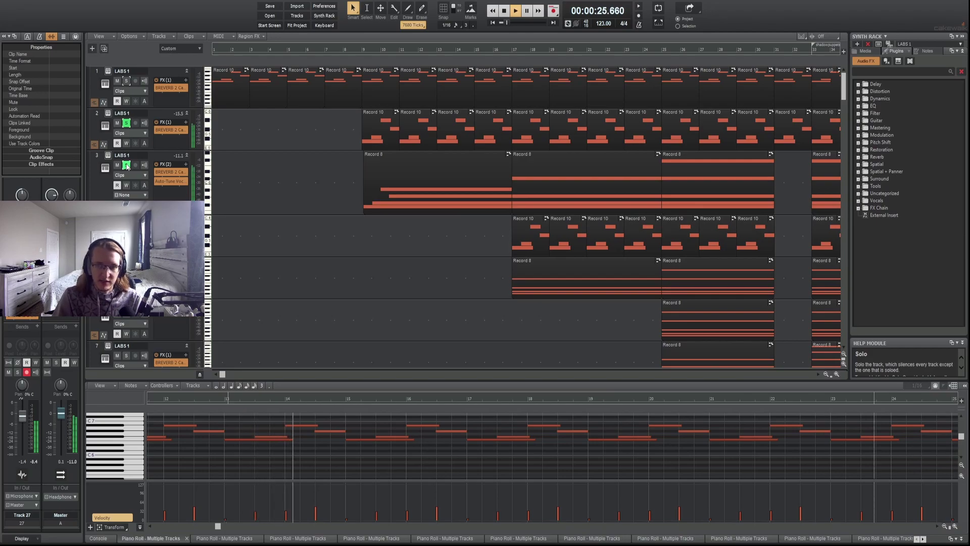
pyautogui.click(127, 165)
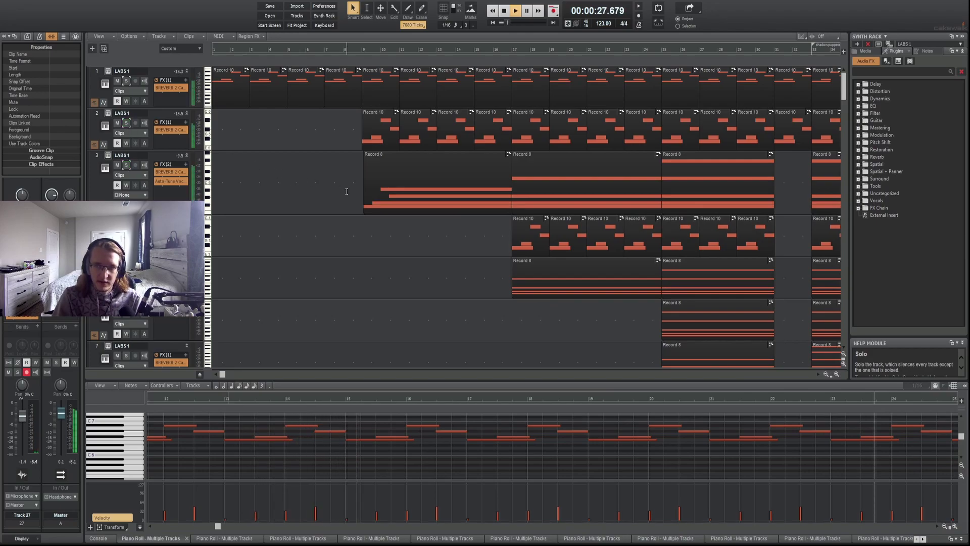
# Solo Track 33 and listen to its automated vocal take with the track enlarged, clearing the solo when done.
pyautogui.scroll(-2, 526, 266)
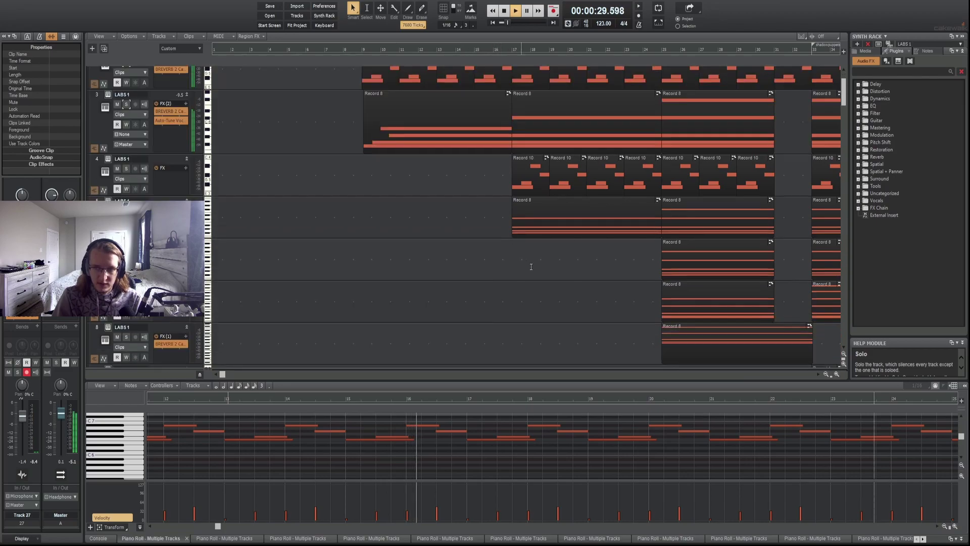
pyautogui.scroll(-5, 526, 267)
pyautogui.press('space')
pyautogui.scroll(-10, 531, 261)
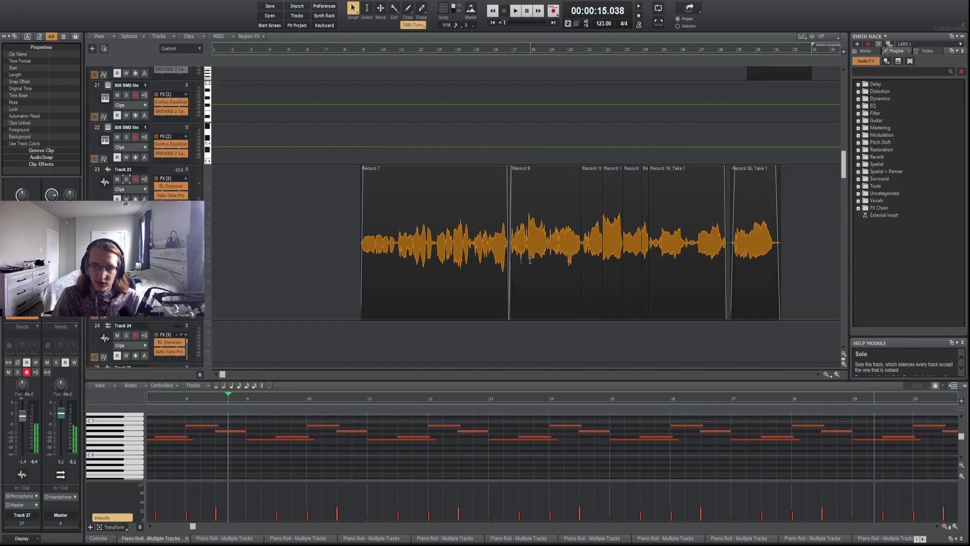
pyautogui.scroll(-8, 531, 260)
pyautogui.press('space')
pyautogui.click(126, 270)
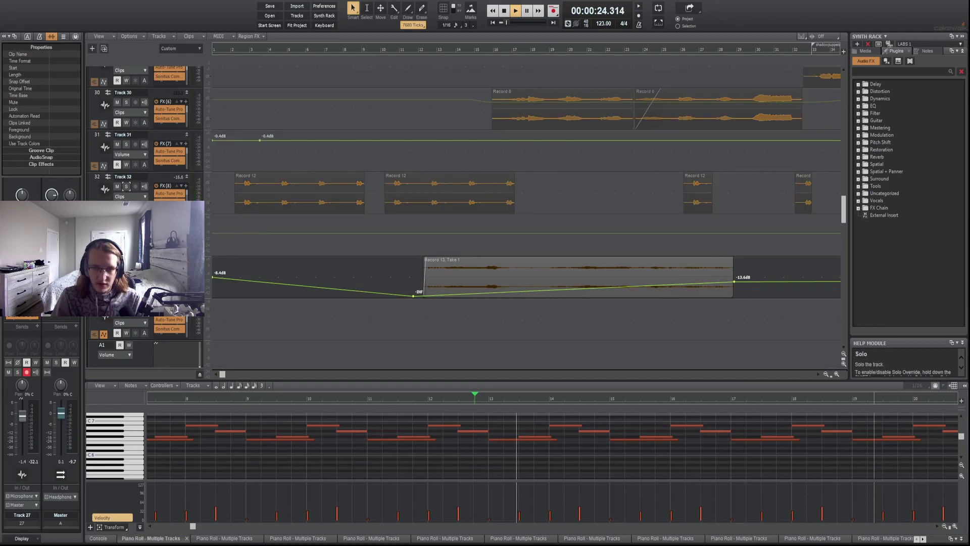
pyautogui.moveTo(163, 298); pyautogui.dragTo(163, 326)
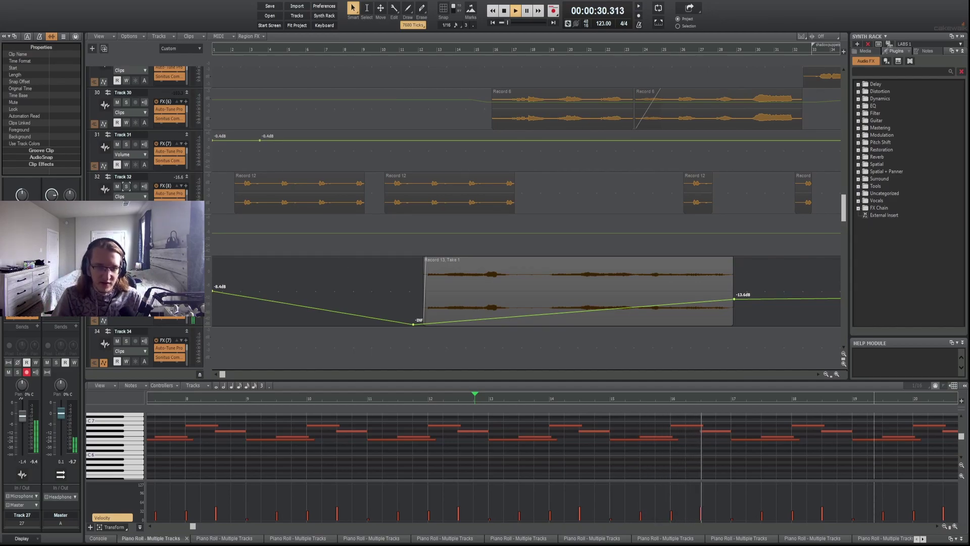
pyautogui.scroll(2, 555, 250)
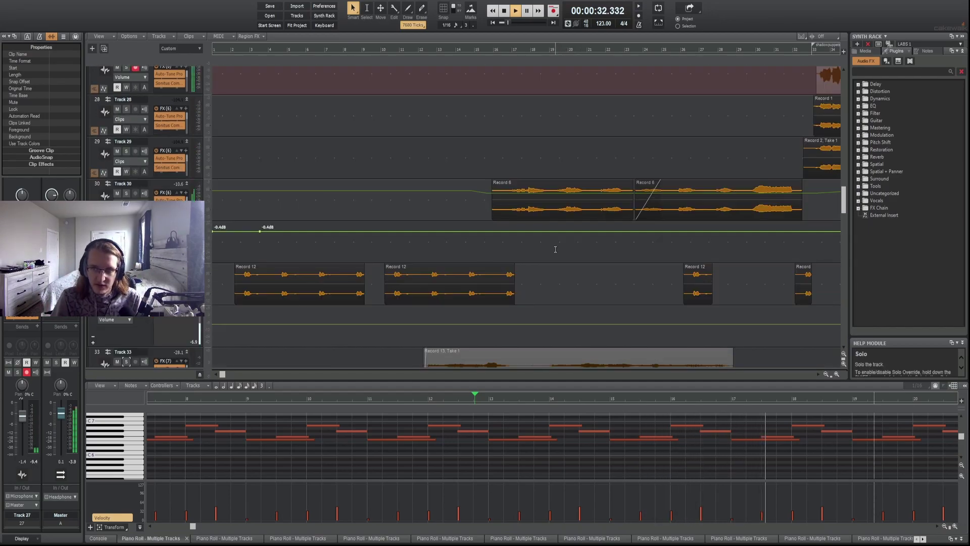
# Keep the mix playing through the verse while comparing the vocal tracks with the LABS tracks.
pyautogui.scroll(3, 555, 249)
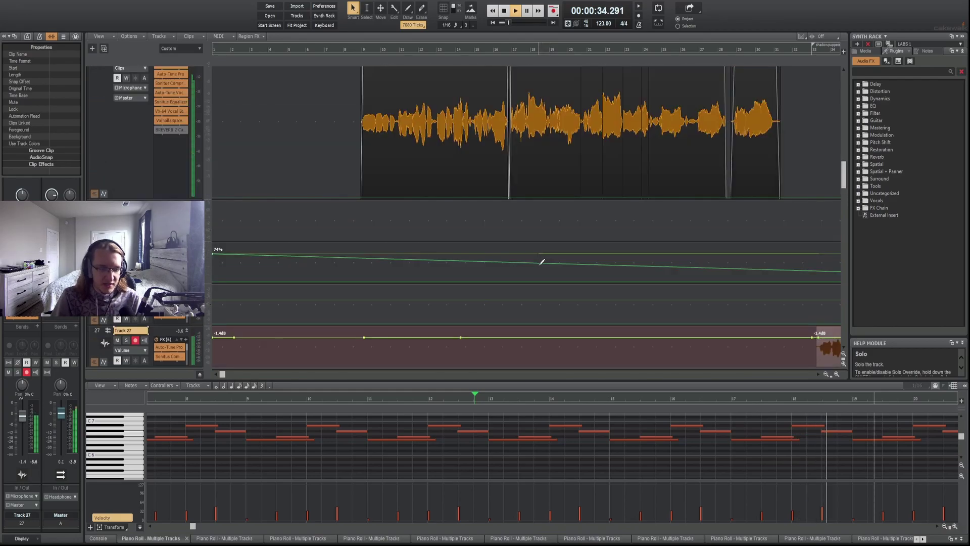
pyautogui.scroll(10, 542, 261)
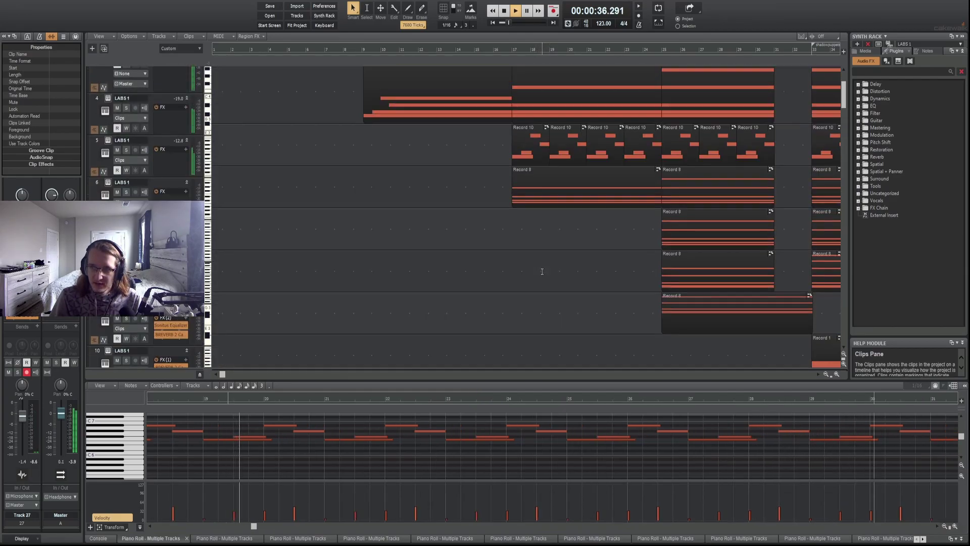
pyautogui.scroll(3, 542, 272)
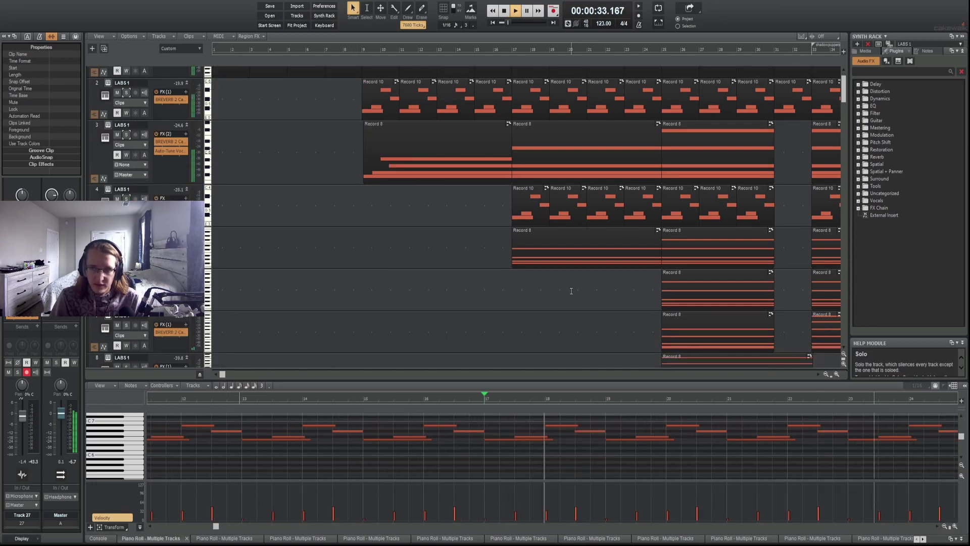
pyautogui.scroll(-10, 576, 292)
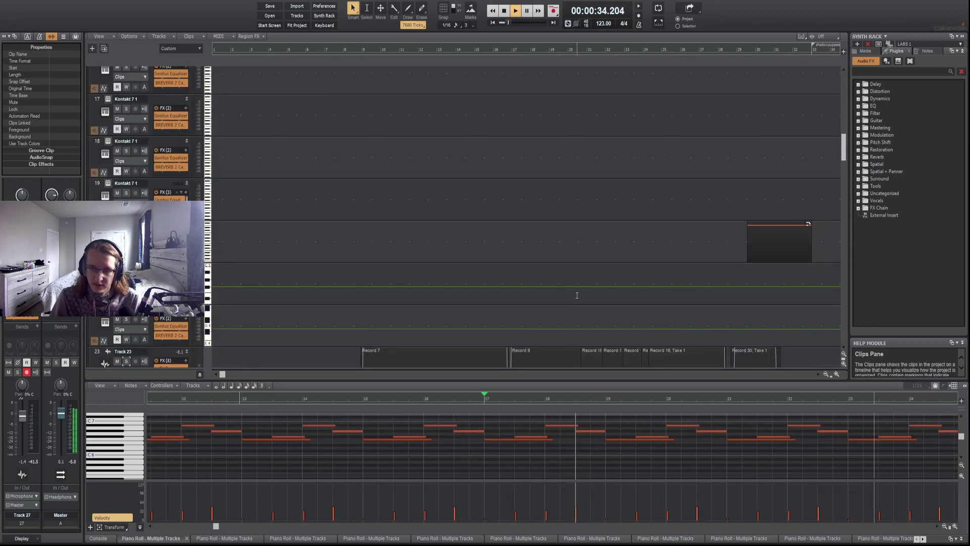
pyautogui.scroll(8, 577, 294)
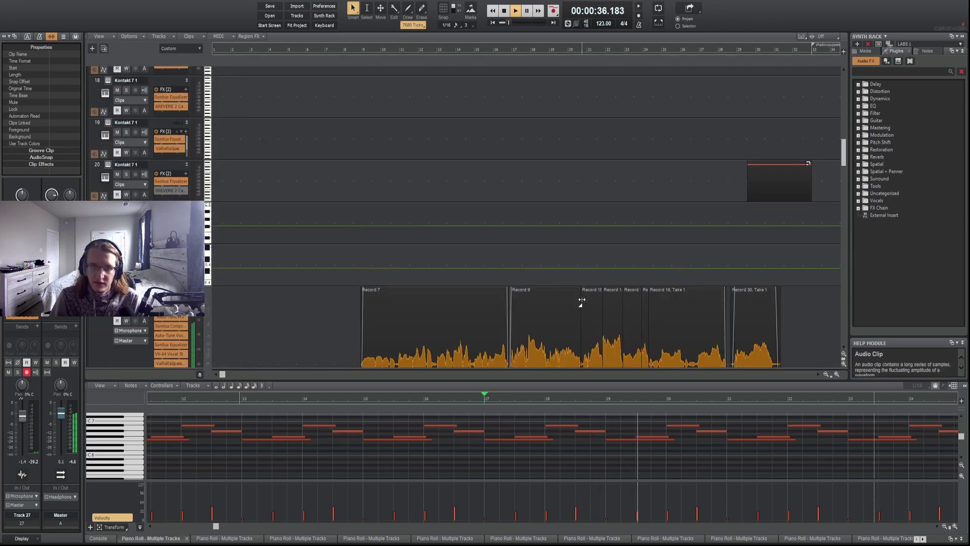
pyautogui.scroll(14, 583, 301)
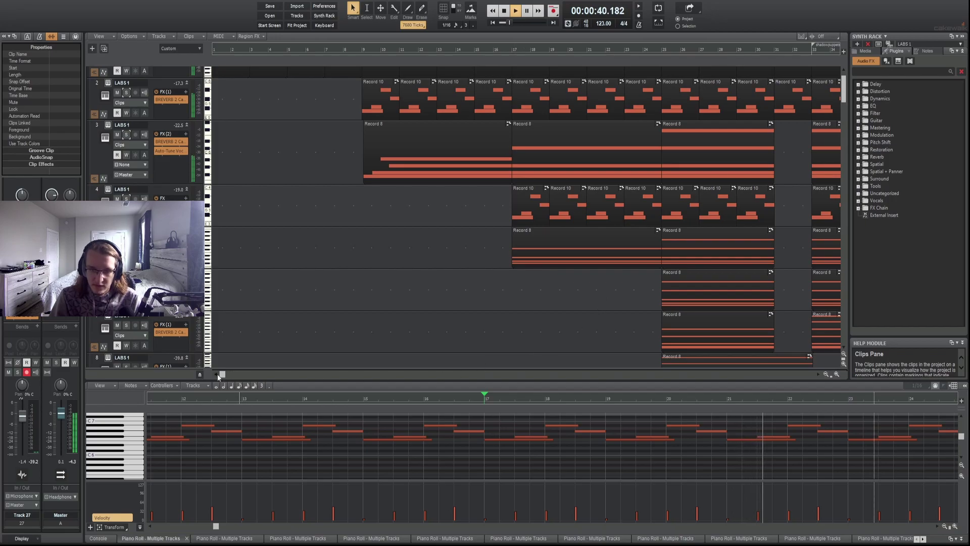
# Bring the bar 25 section into view, listen to LABS Track 6 soloed there, and stop playback.
pyautogui.moveTo(220, 377); pyautogui.dragTo(286, 374)
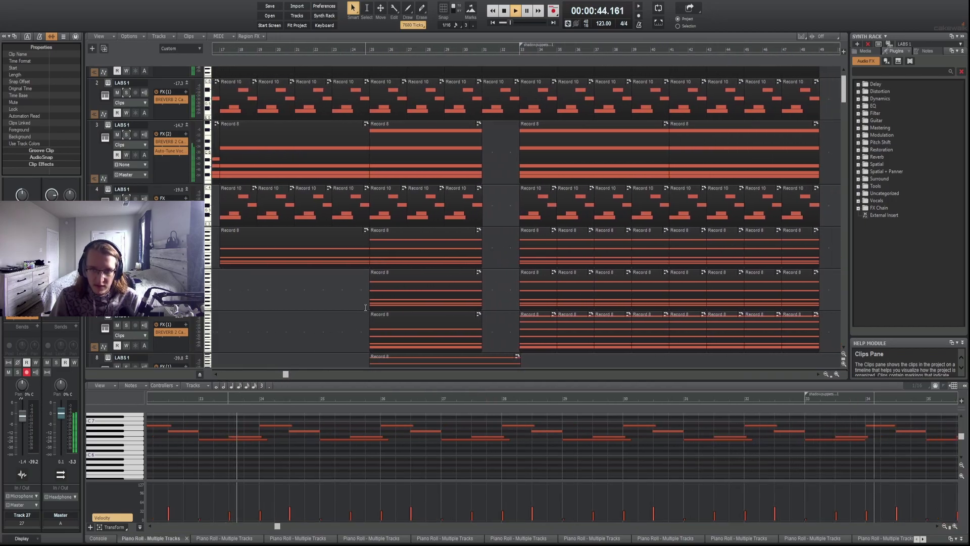
pyautogui.scroll(-2, 437, 315)
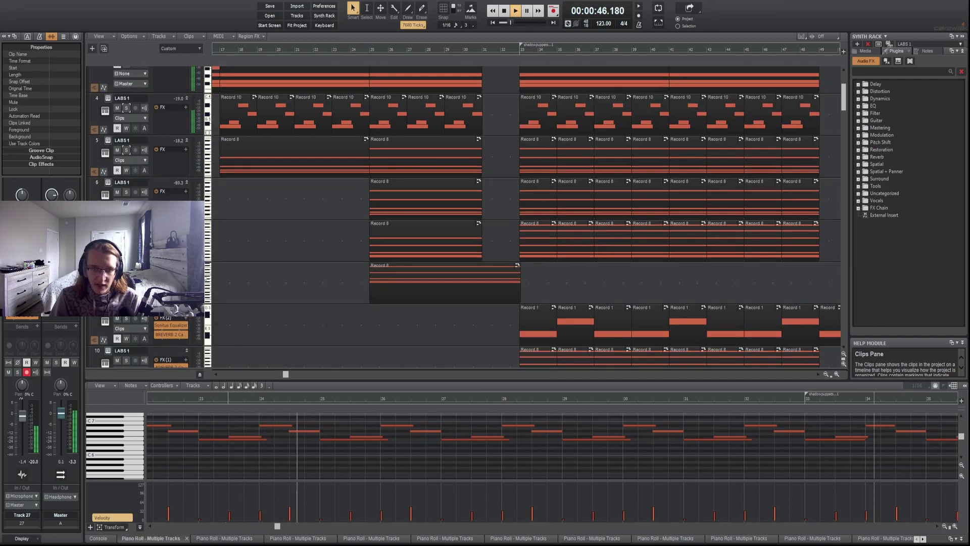
pyautogui.click(126, 192)
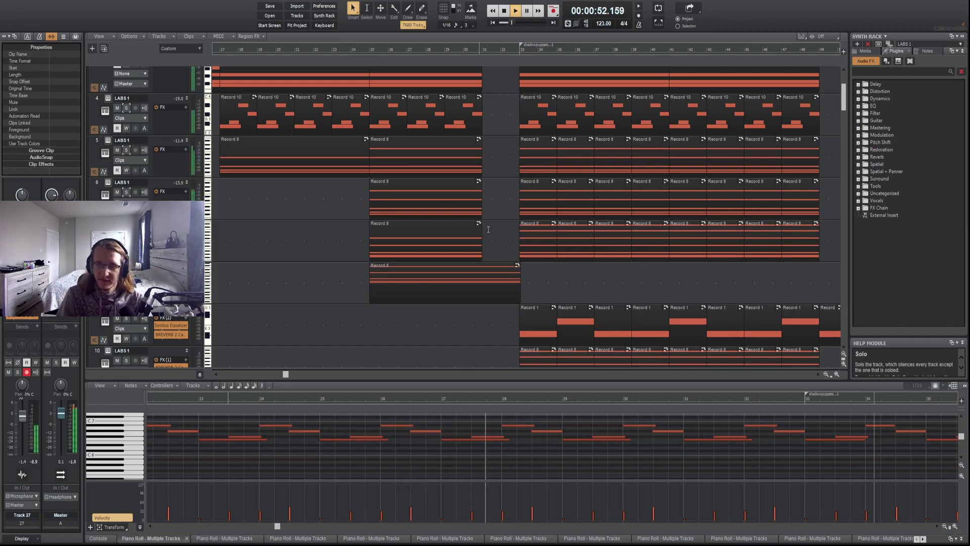
pyautogui.scroll(-1, 481, 229)
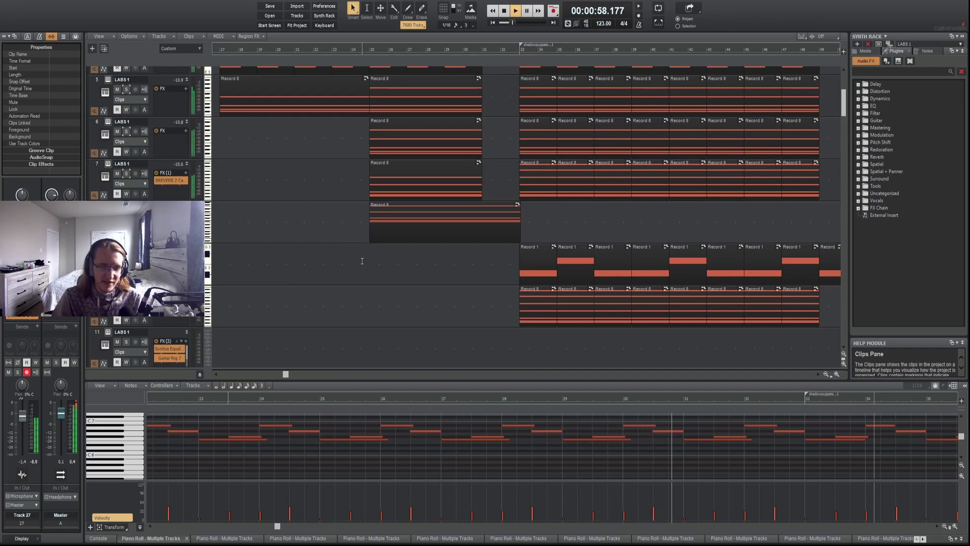
pyautogui.press('space')
# Solo Tracks 40 and 41 and listen to their vocal clips before bar 33, clearing the solos and stopping playback when done.
pyautogui.scroll(-5, 481, 304)
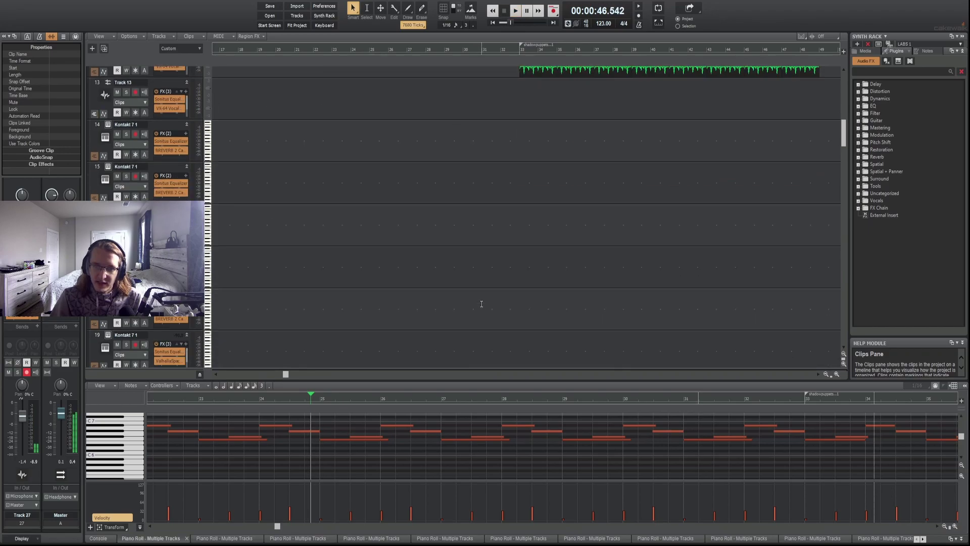
pyautogui.scroll(-8, 482, 304)
pyautogui.scroll(-4, 475, 302)
pyautogui.press('space')
pyautogui.scroll(-3, 475, 302)
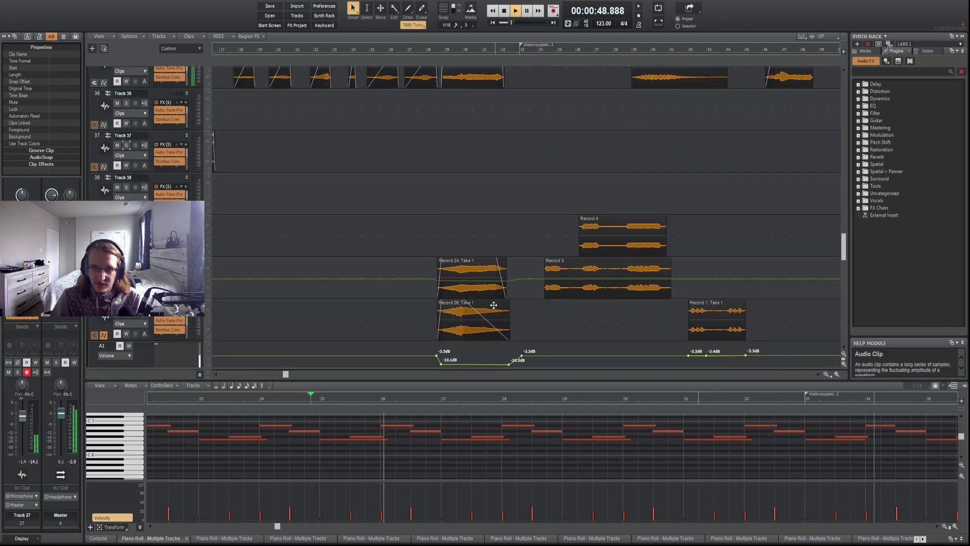
pyautogui.scroll(-3, 494, 305)
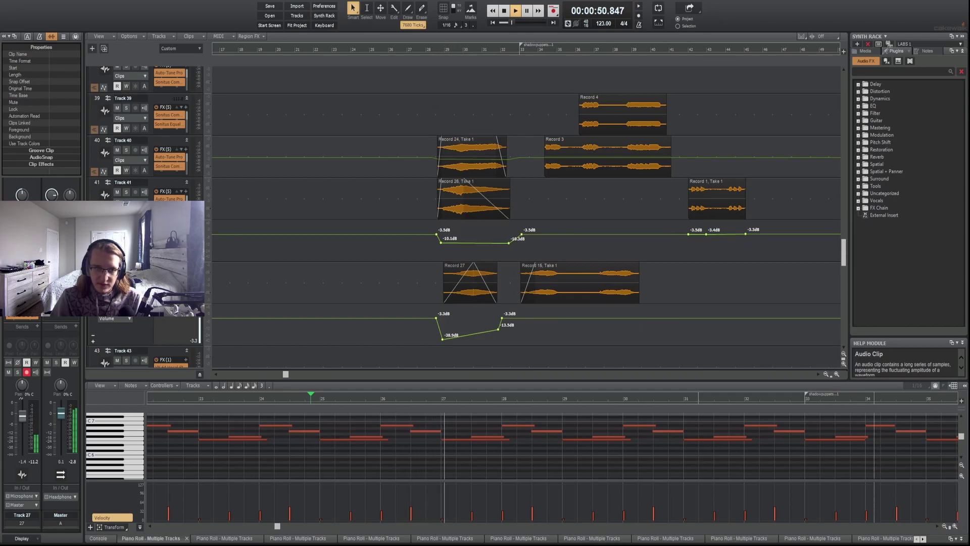
pyautogui.click(126, 150)
pyautogui.click(127, 192)
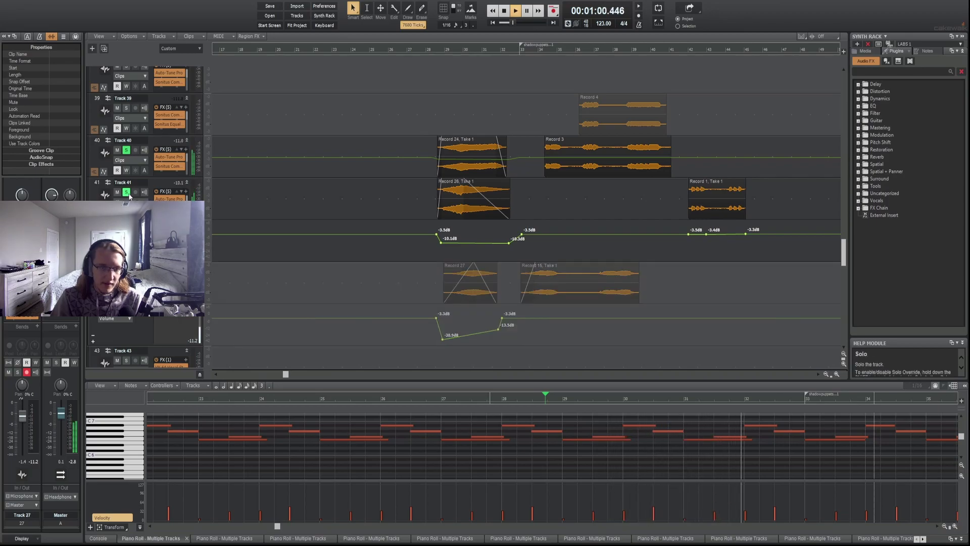
pyautogui.scroll(4, 534, 319)
pyautogui.scroll(8, 535, 319)
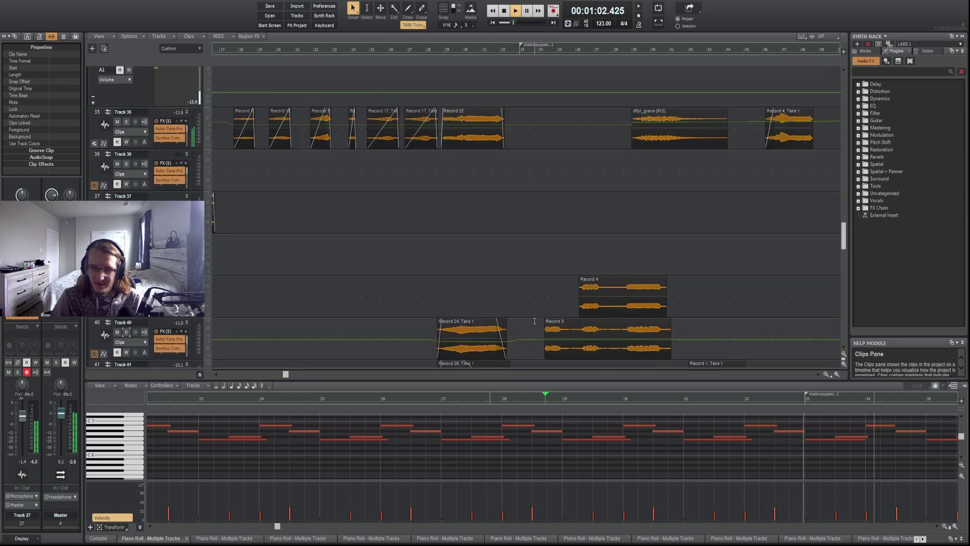
pyautogui.press('space')
# Return to the LABS and breakbeat tracks and briefly play the section starting at the bar 33 marker.
pyautogui.scroll(12, 534, 341)
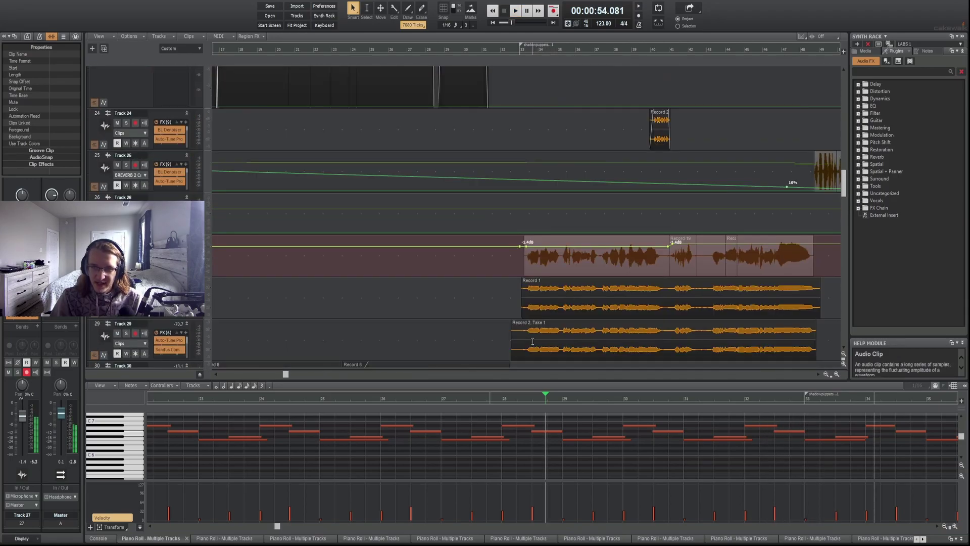
pyautogui.scroll(5, 530, 344)
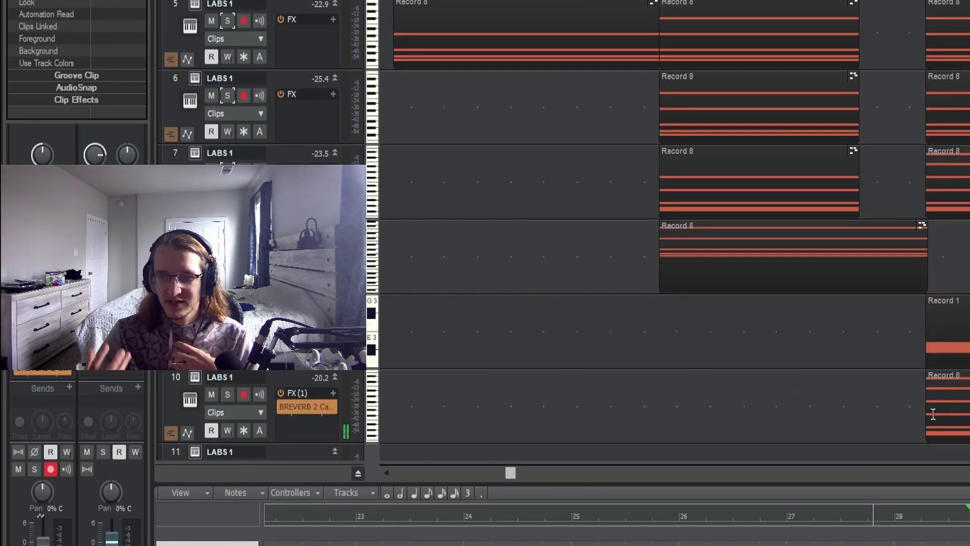
pyautogui.scroll(-3, 564, 230)
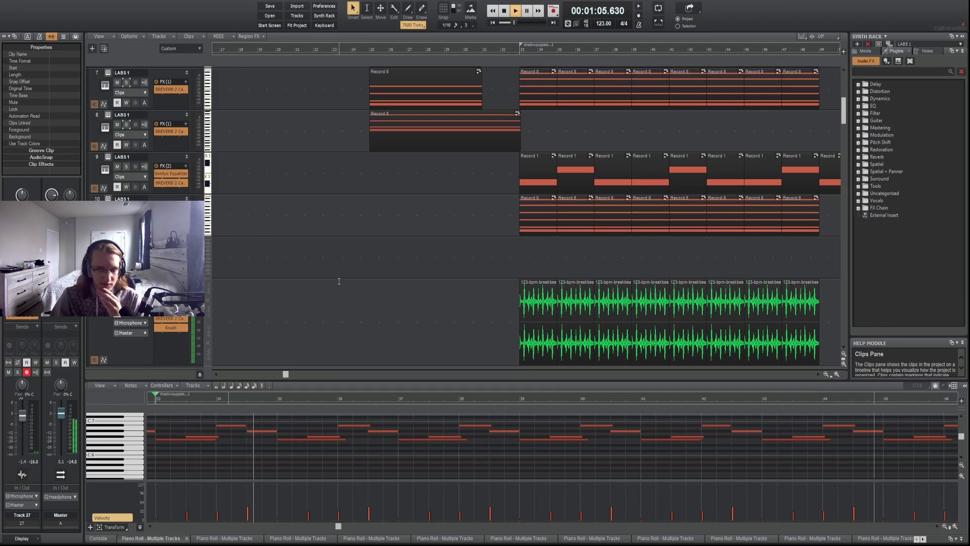
pyautogui.press('space')
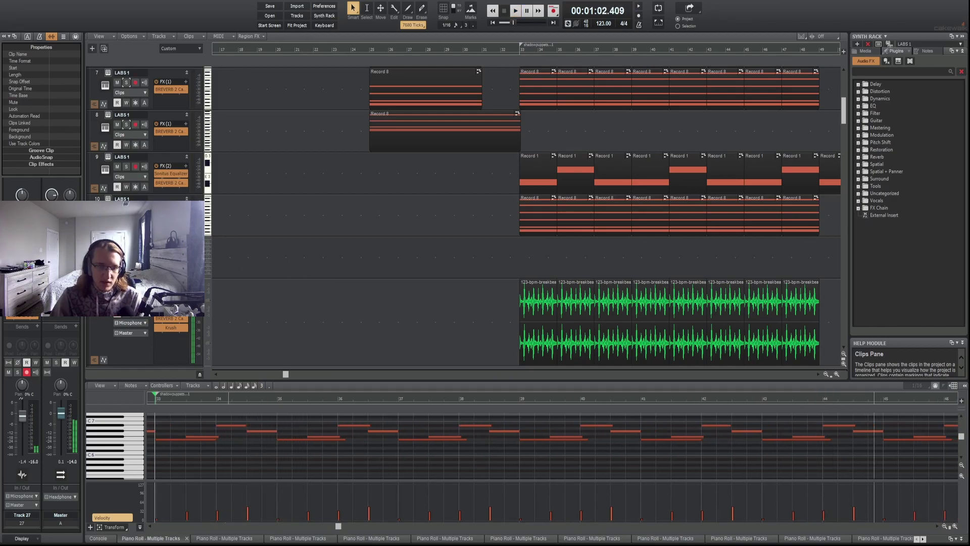
pyautogui.press('space')
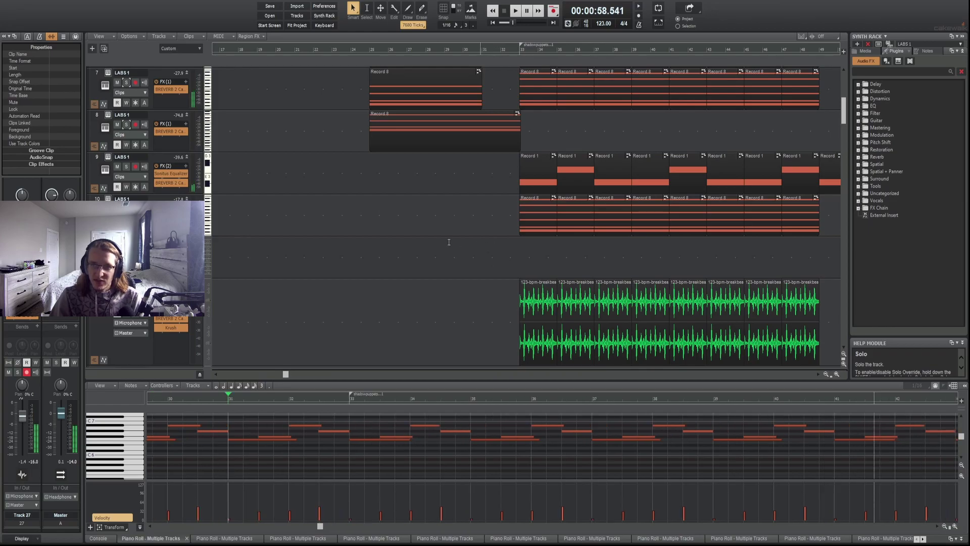
# Replay the lead-in from bar 31 while reviewing the LABS, Kontakt and 808 tracks.
pyautogui.scroll(3, 562, 300)
pyautogui.scroll(3, 507, 334)
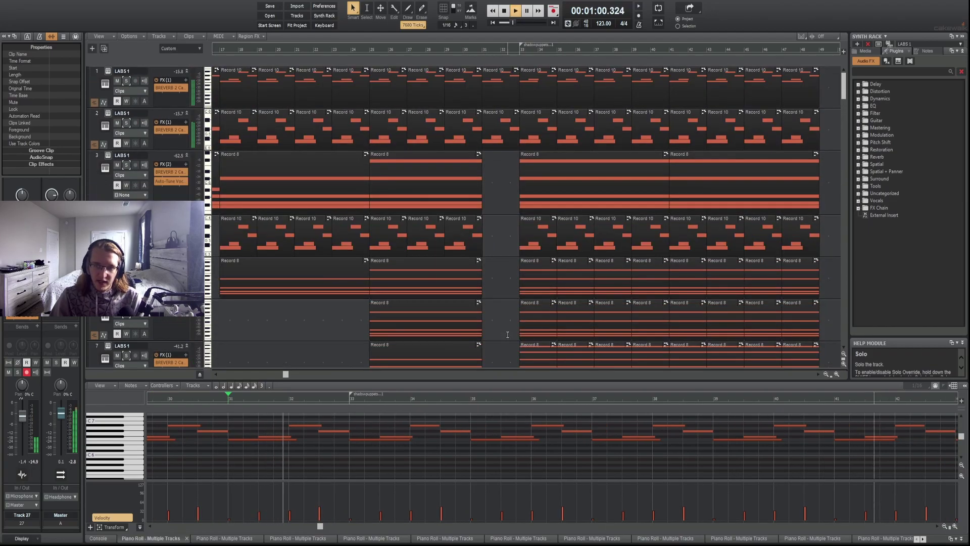
pyautogui.scroll(-15, 504, 323)
pyautogui.press('space')
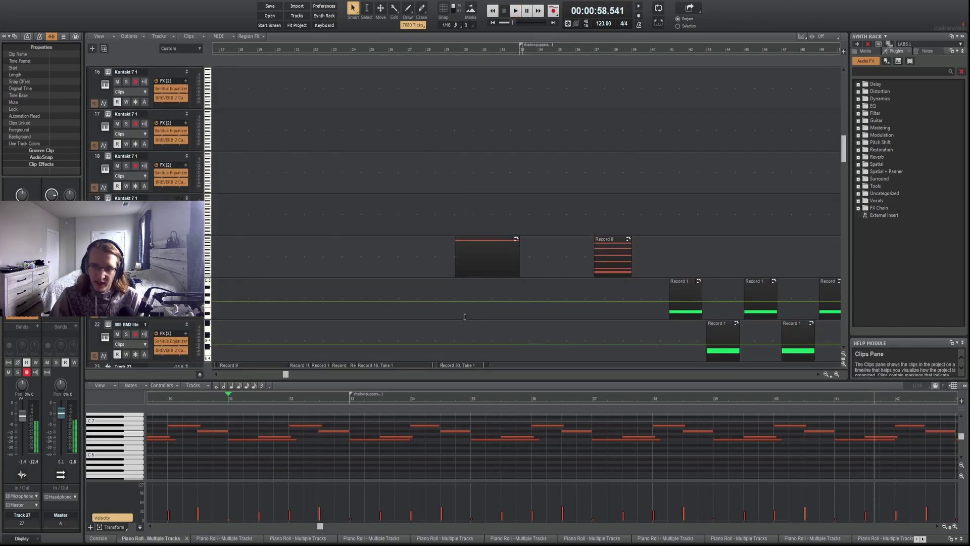
pyautogui.press('space')
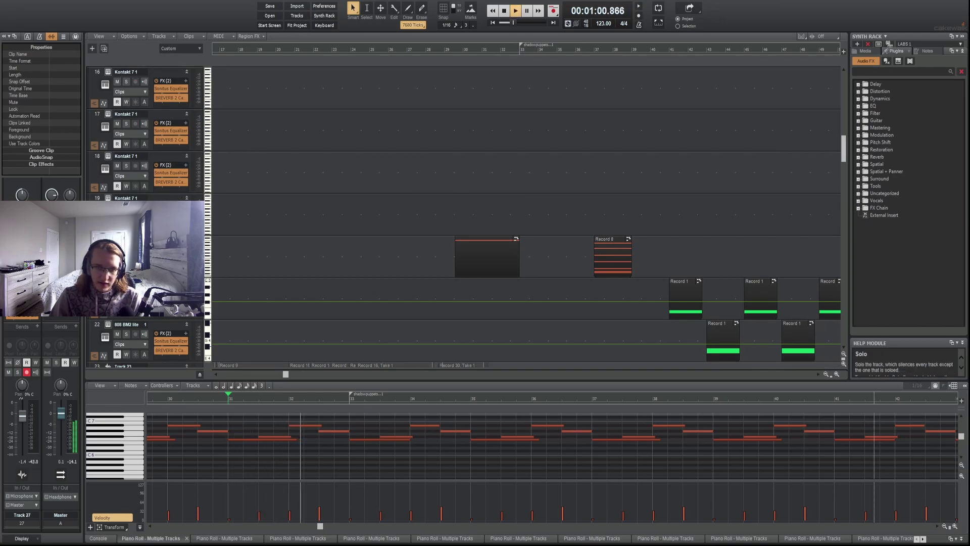
# Play past the bar 33 marker with the LABS and breakbeat layers in view, and listen to LABS Track 3 soloed.
pyautogui.scroll(8, 562, 341)
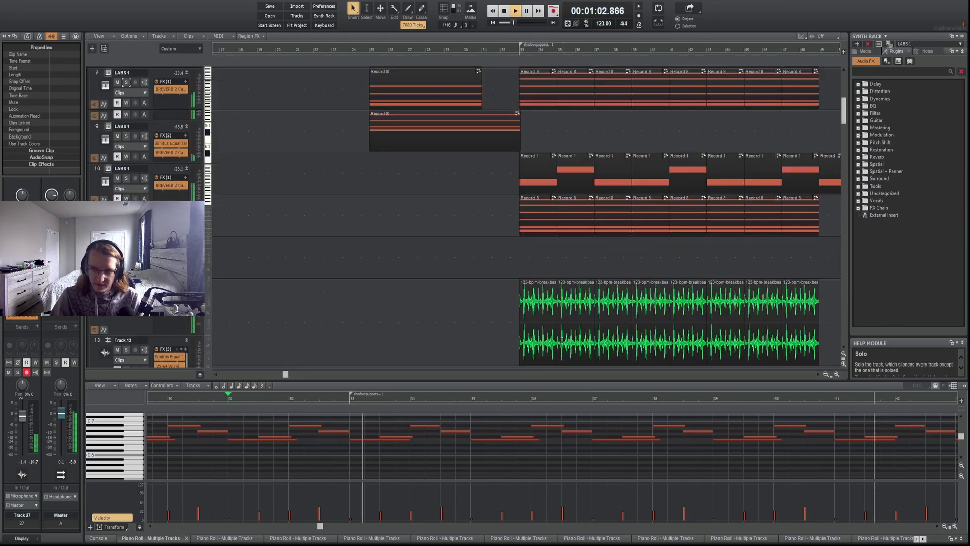
pyautogui.scroll(3, 562, 341)
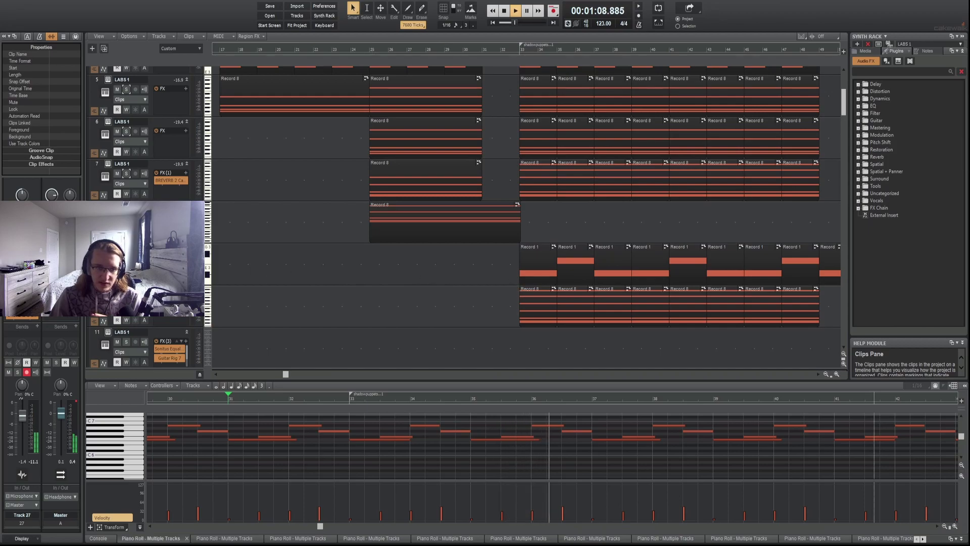
pyautogui.scroll(3, 455, 303)
pyautogui.scroll(1, 526, 349)
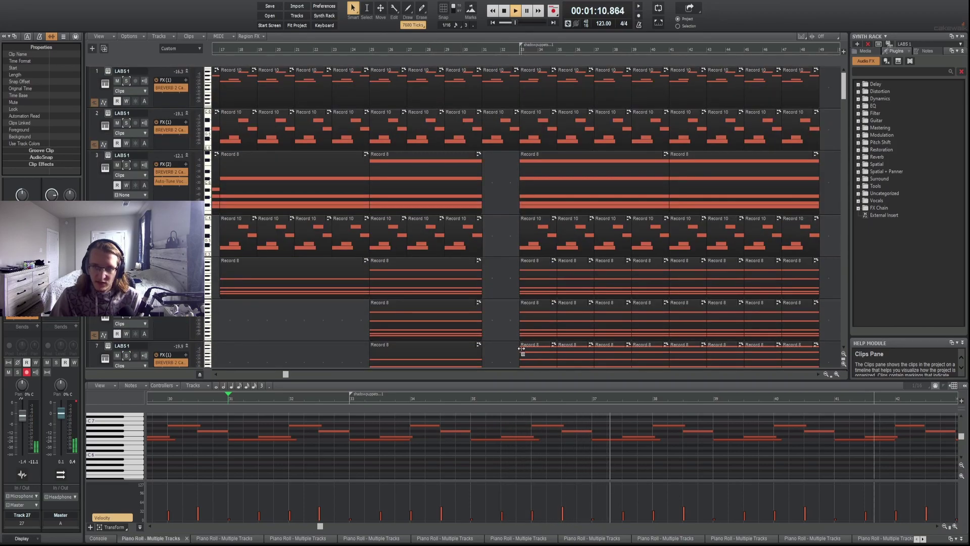
pyautogui.click(128, 166)
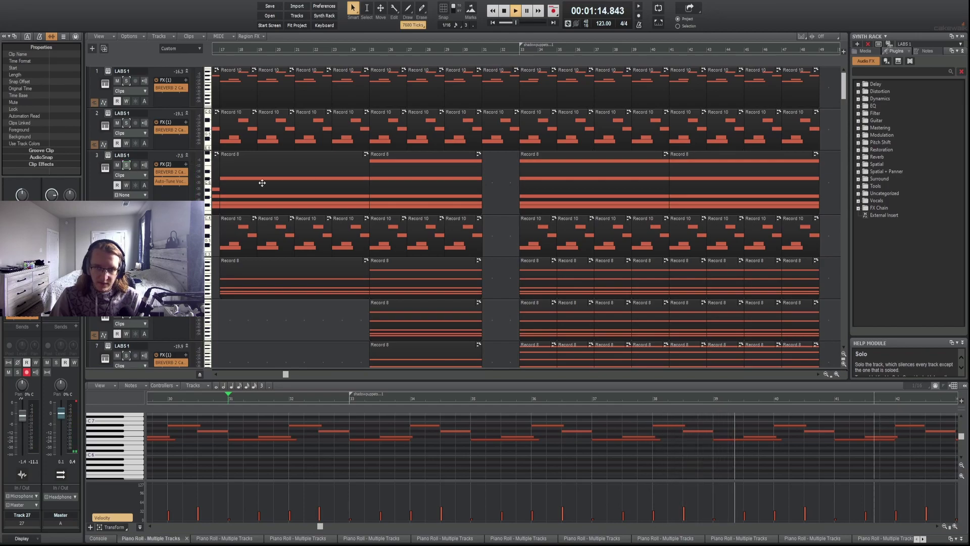
# Play the full mix just after the bar 33 marker with the Kontakt and 808 tracks in view, stopping when done.
pyautogui.scroll(-6, 565, 244)
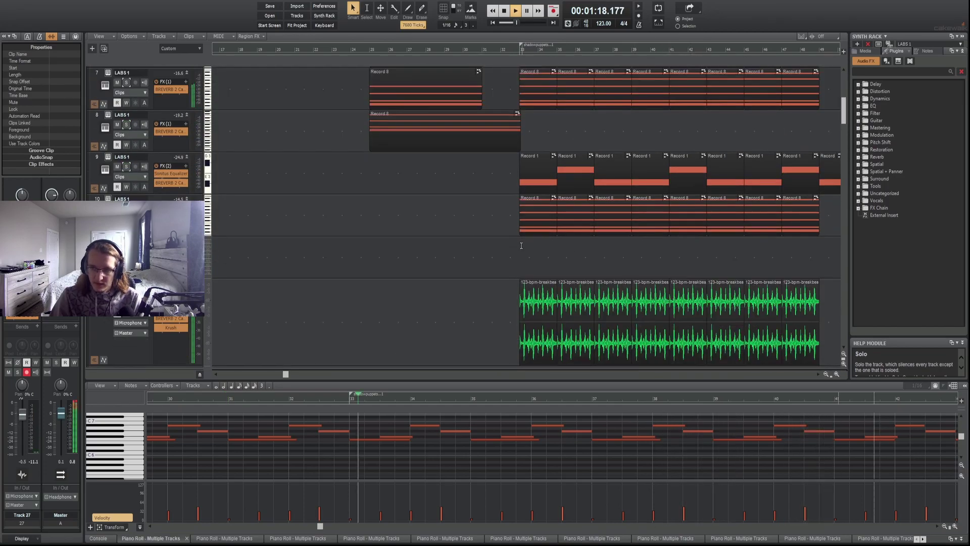
pyautogui.scroll(-9, 522, 246)
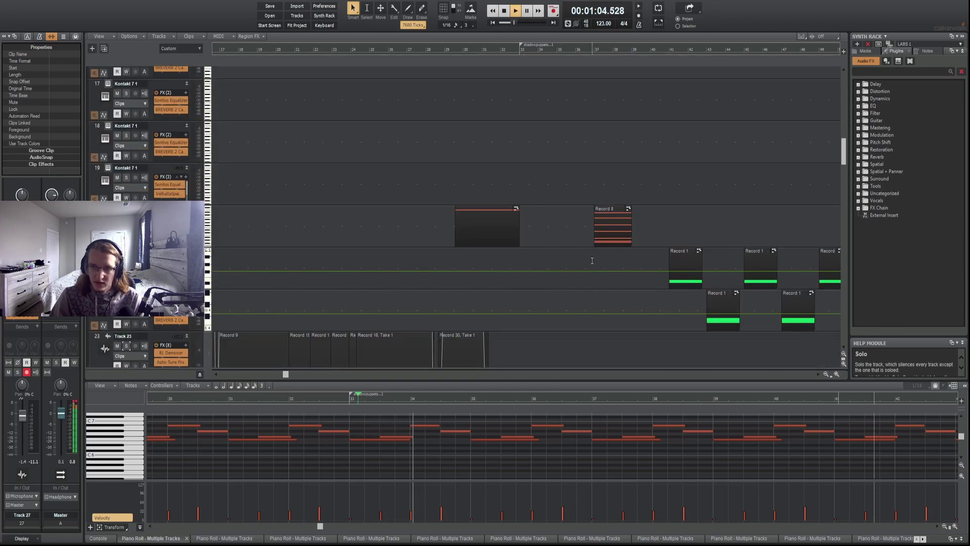
pyautogui.scroll(-2, 589, 261)
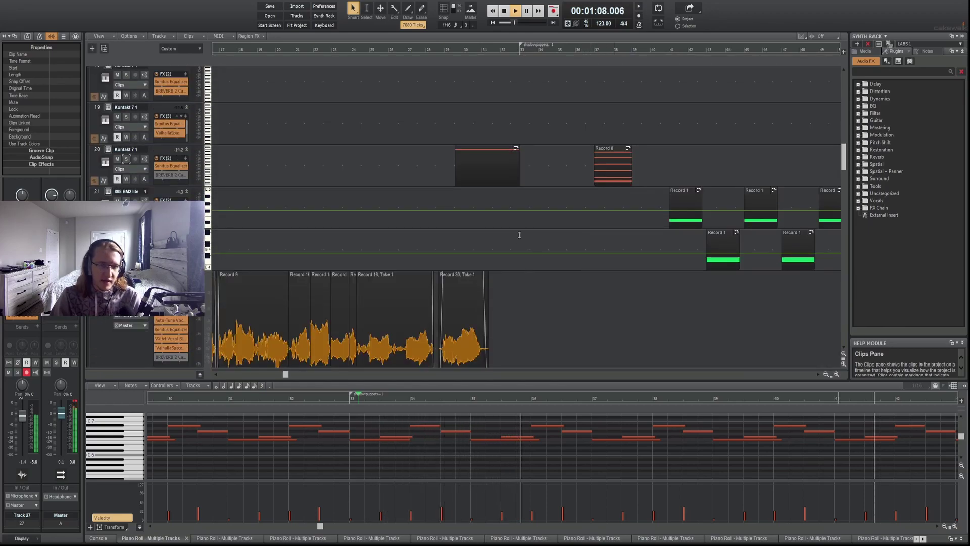
pyautogui.press('space')
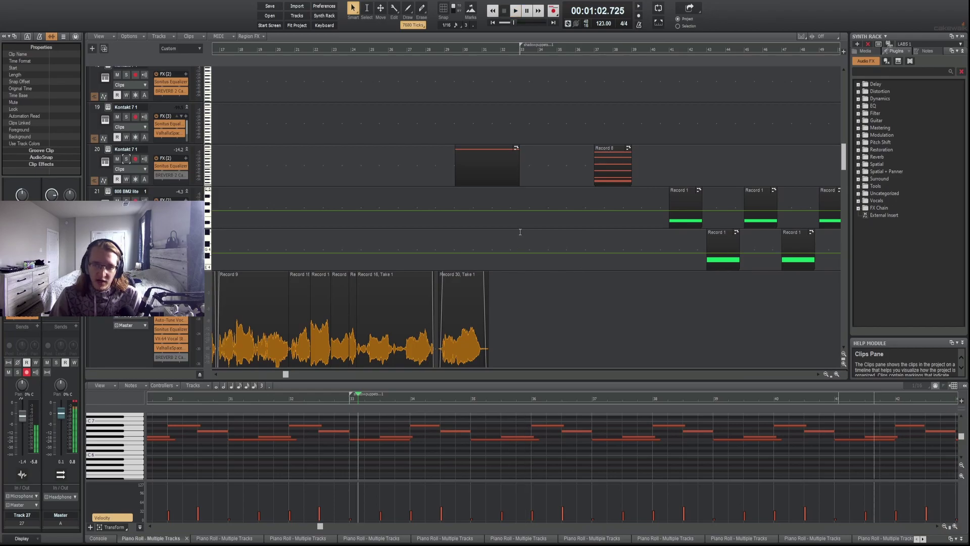
# Play the mix and solo Kontakt Track 20 to hear its Record 8 clip, clearing the solo when done.
pyautogui.scroll(-1, 551, 245)
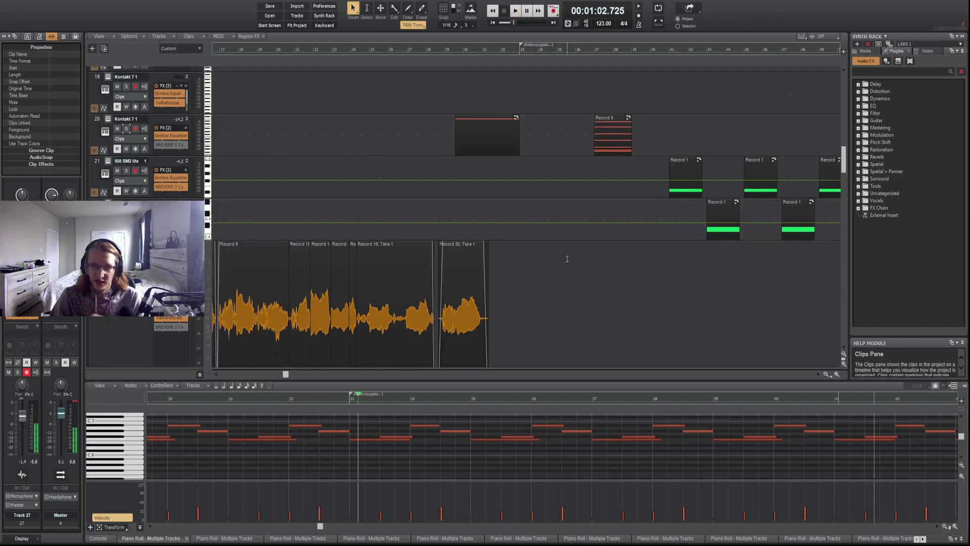
pyautogui.press('space')
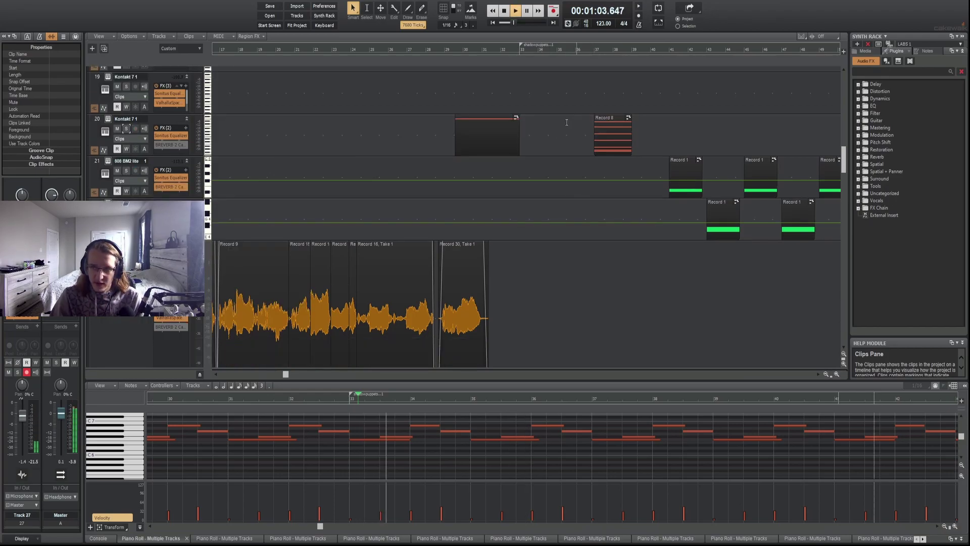
pyautogui.click(126, 128)
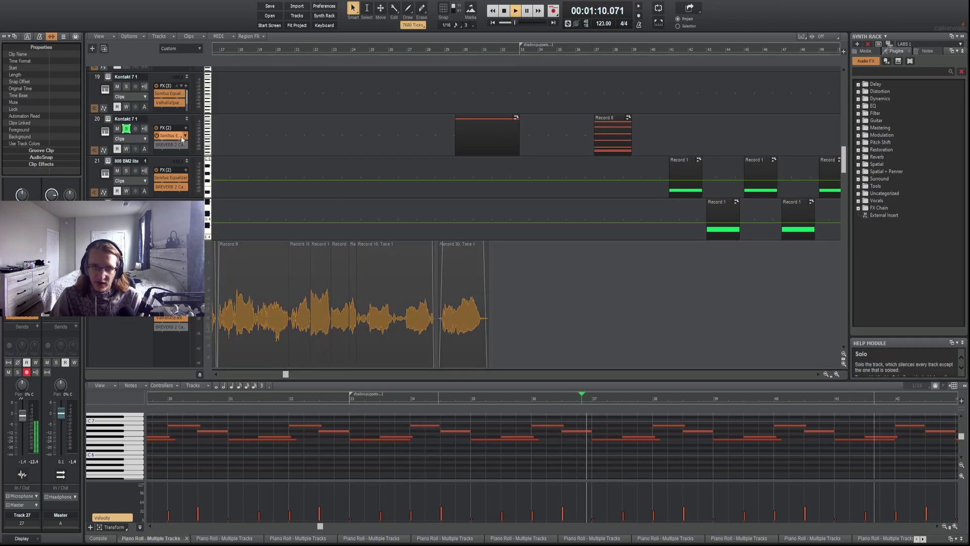
pyautogui.click(126, 128)
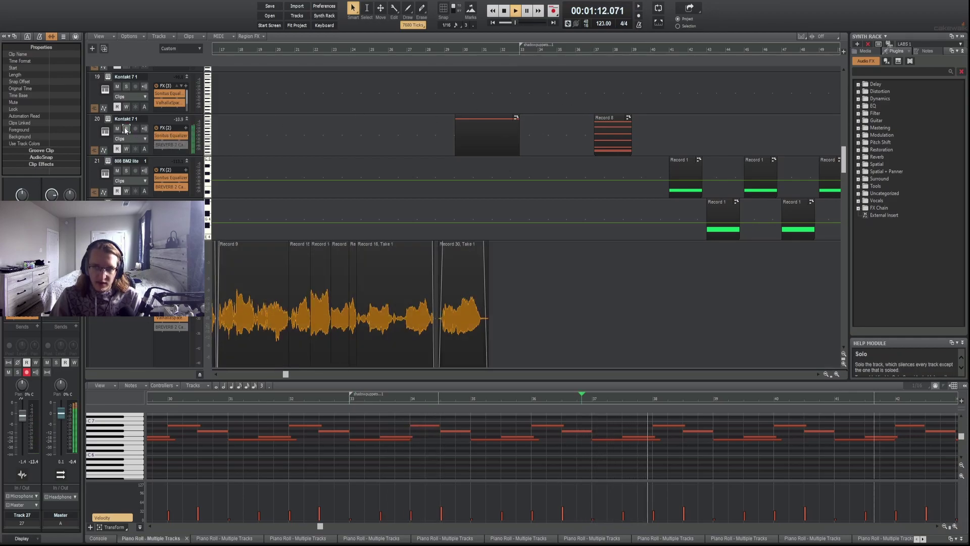
# Solo Kontakt Track 20 during playback, stop and clear the solo, and resume the full mix just before bar 37.
pyautogui.click(126, 129)
pyautogui.press('space')
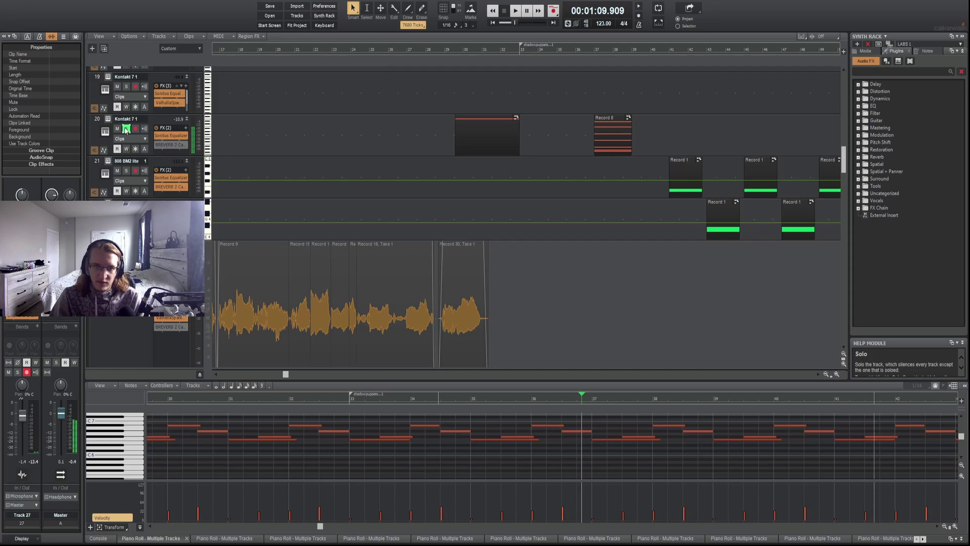
pyautogui.click(126, 129)
pyautogui.press('space')
# Solo vocal Tracks 27, 28 and 29 and play them together from just after bar 33.
pyautogui.scroll(-6, 652, 207)
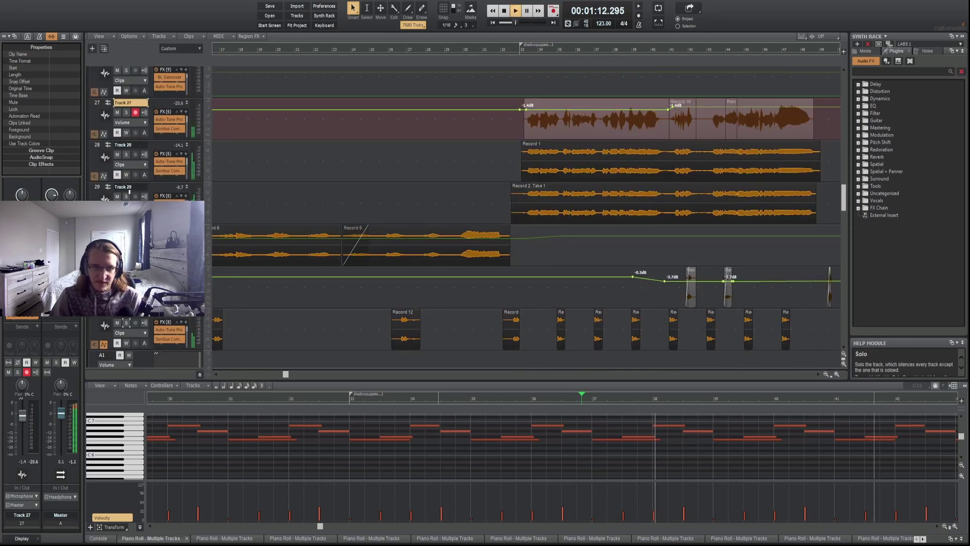
pyautogui.press('space')
pyautogui.click(126, 196)
pyautogui.click(126, 154)
pyautogui.click(126, 112)
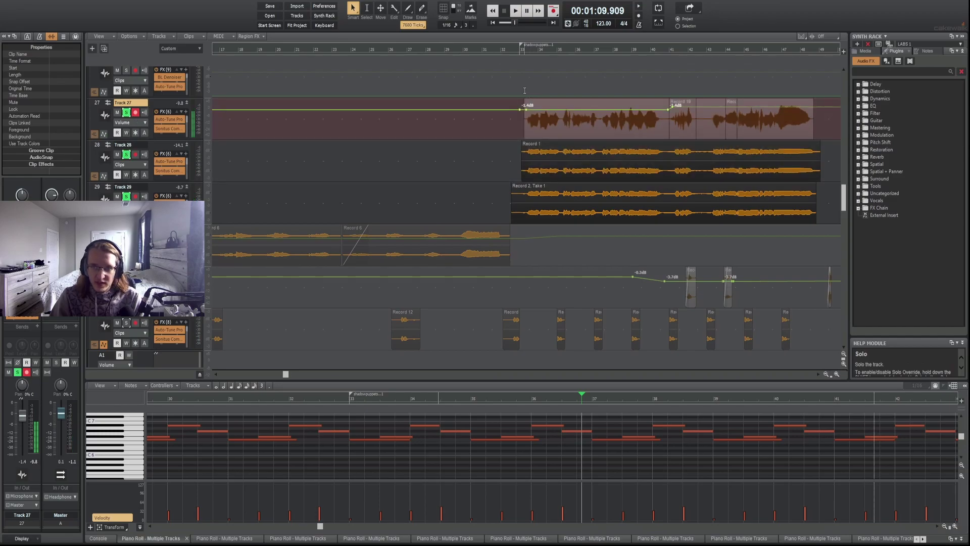
pyautogui.press('space')
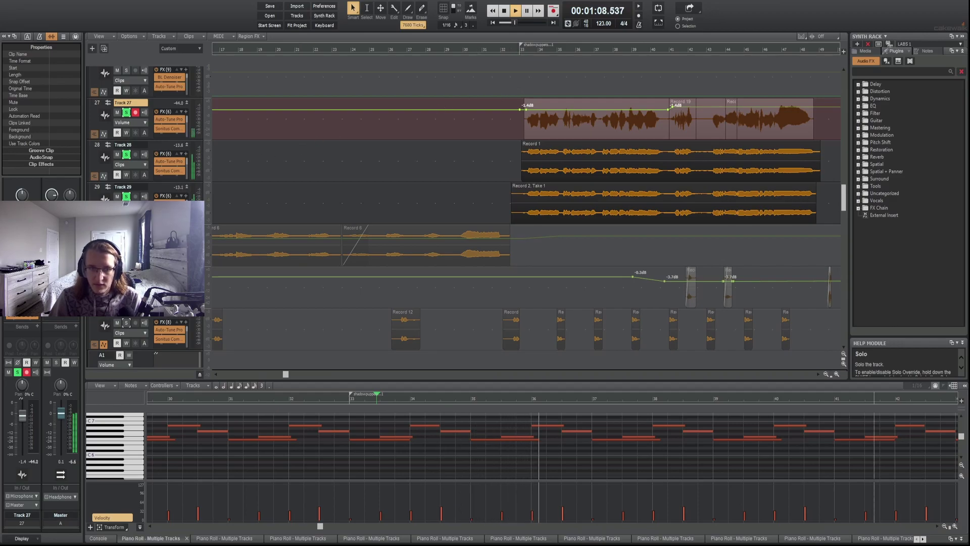
# Add Track 32 to the soloed vocals and play its short clips from bar 35, stopping when done.
pyautogui.scroll(-3, 126, 202)
pyautogui.press('space')
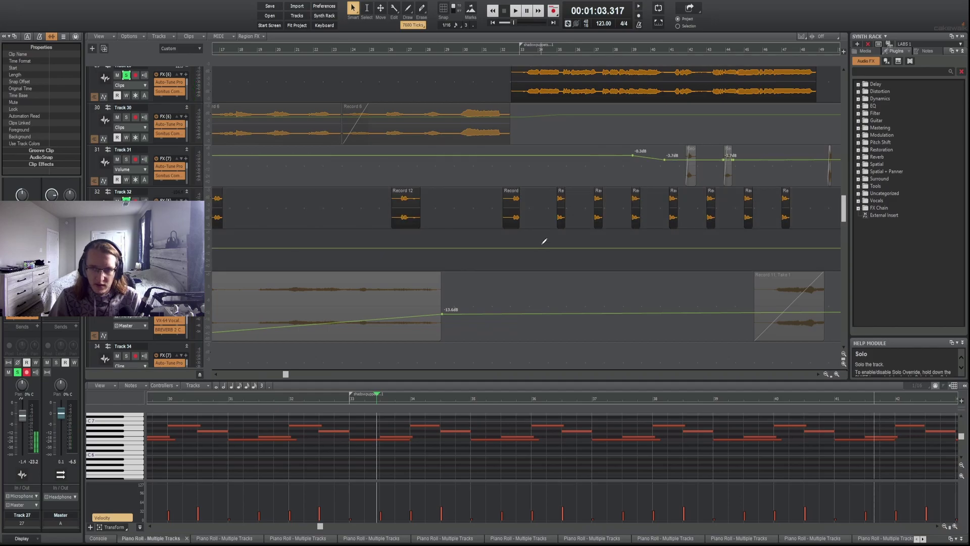
pyautogui.press('space')
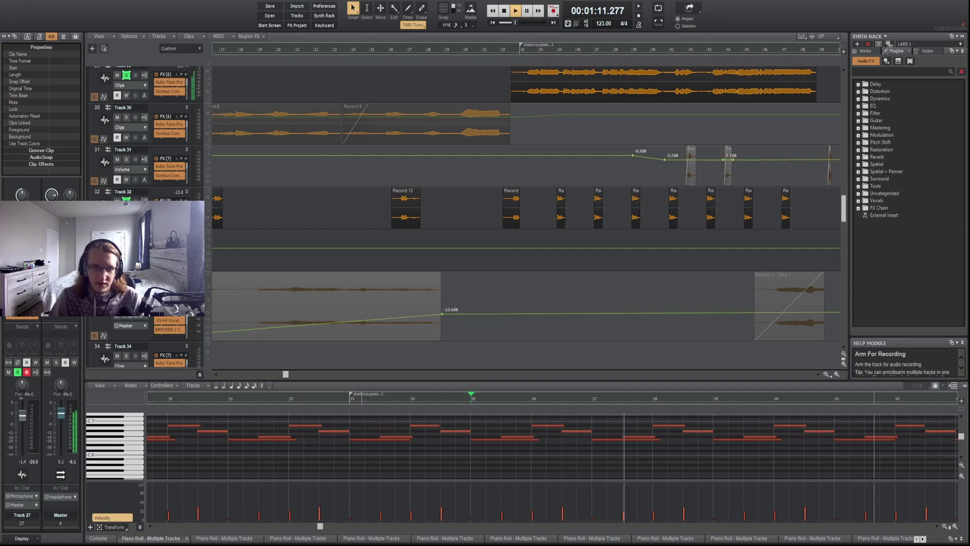
pyautogui.press('space')
# Add the backing vocals on Tracks 39, 40 and 42 to the solo and play them with the lead vocals.
pyautogui.scroll(-8, 262, 234)
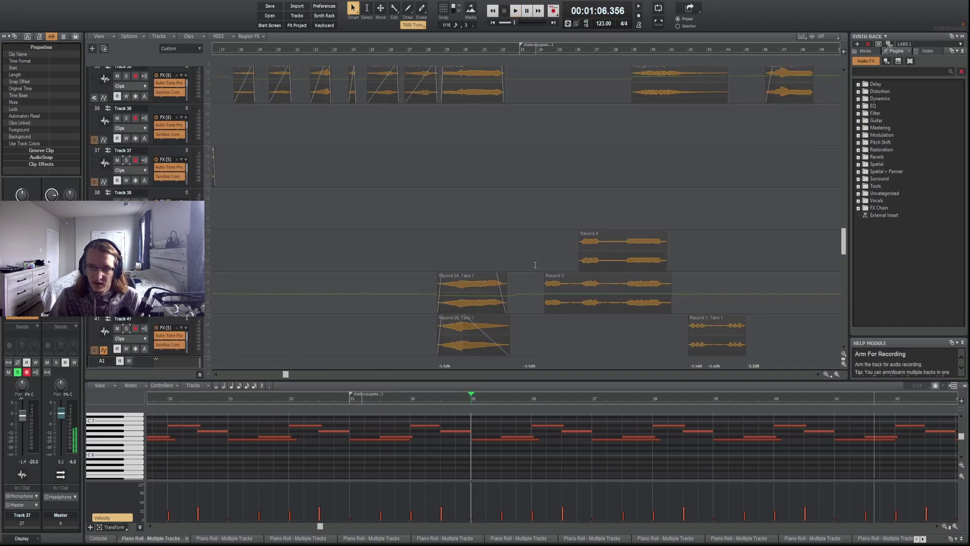
pyautogui.press('space')
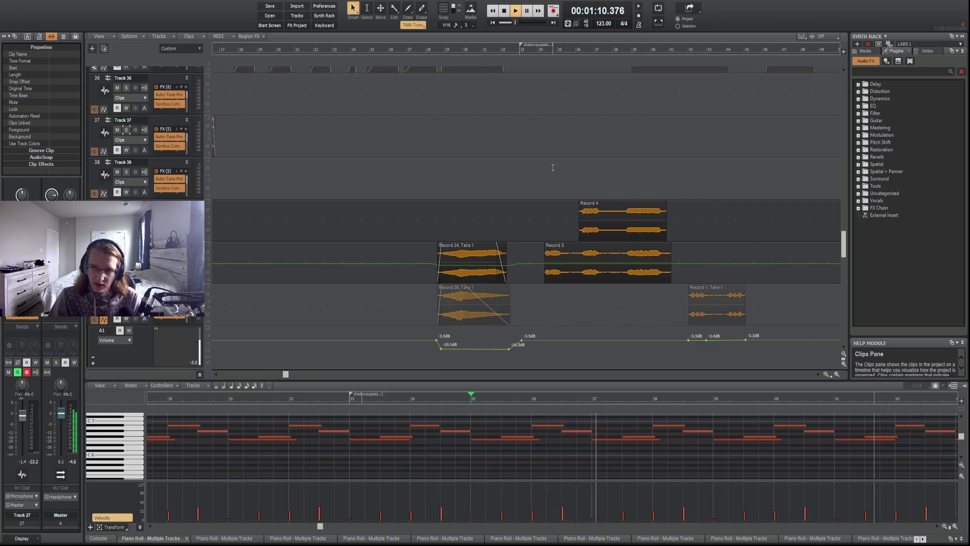
pyautogui.scroll(-2, 558, 209)
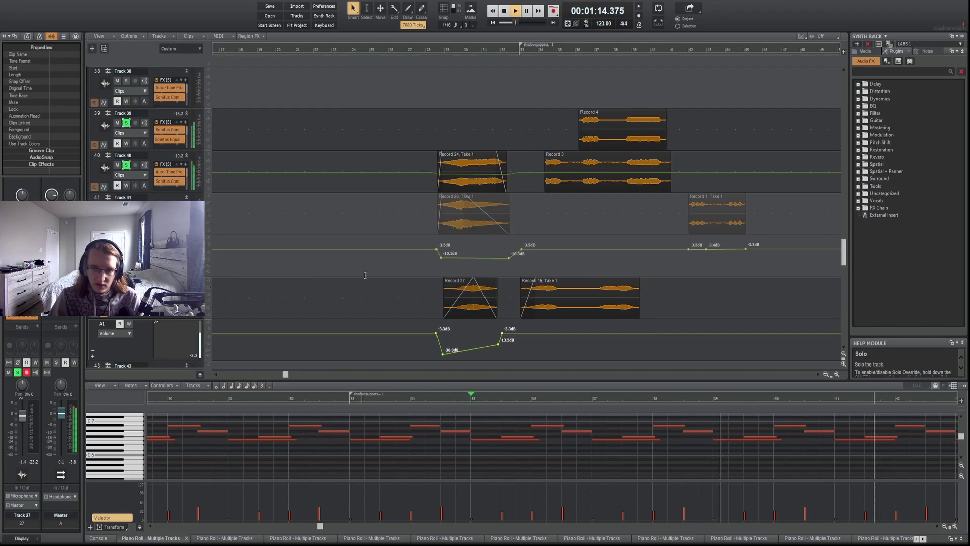
pyautogui.scroll(-6, 346, 275)
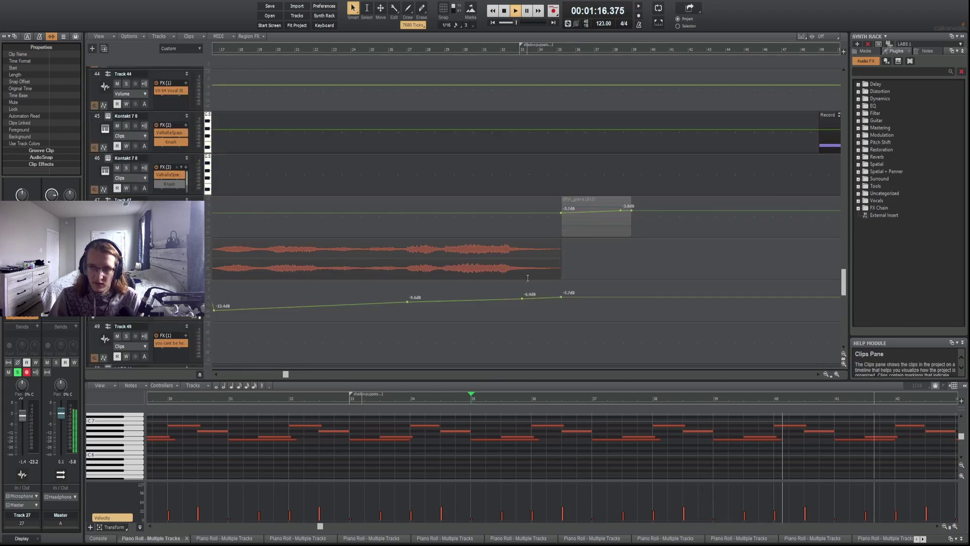
pyautogui.scroll(-3, 524, 278)
pyautogui.scroll(5, 525, 277)
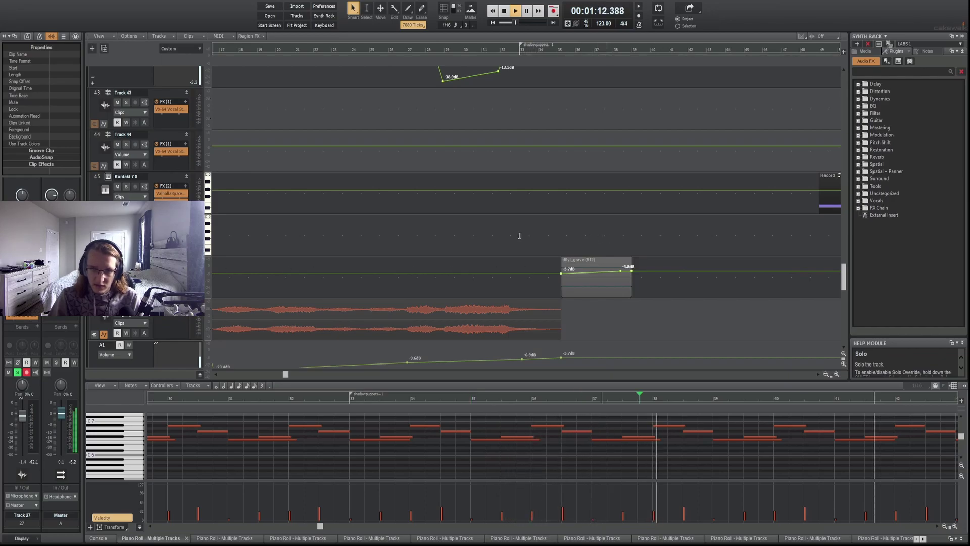
pyautogui.scroll(6, 421, 270)
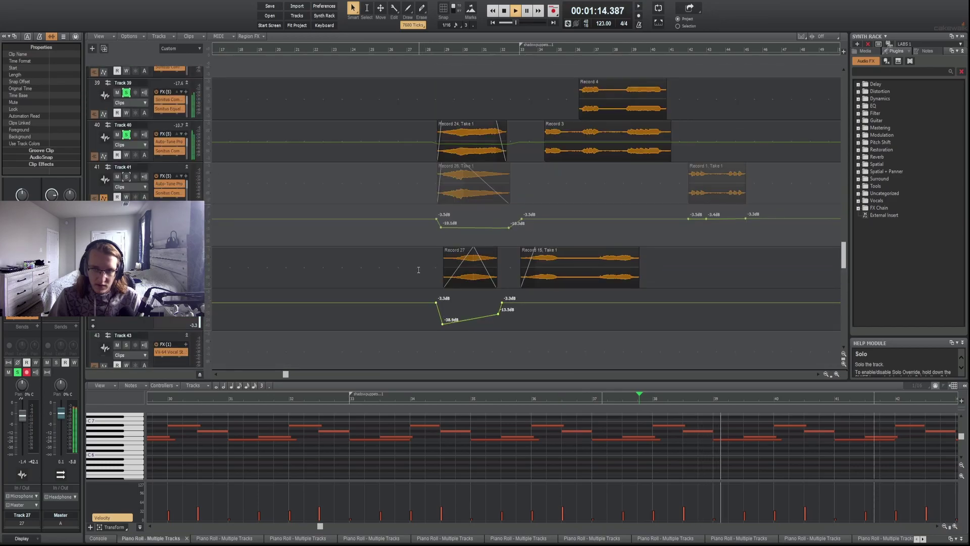
pyautogui.press('space')
# Clear the vocal solos and play the full mix from just before bar 38 with the LABS tracks in view.
pyautogui.scroll(4, 241, 254)
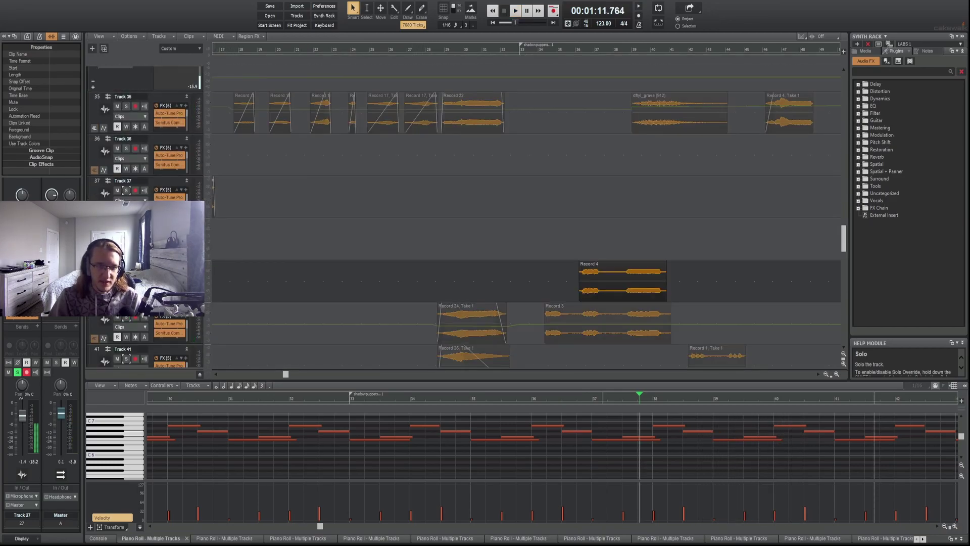
pyautogui.scroll(11, 525, 212)
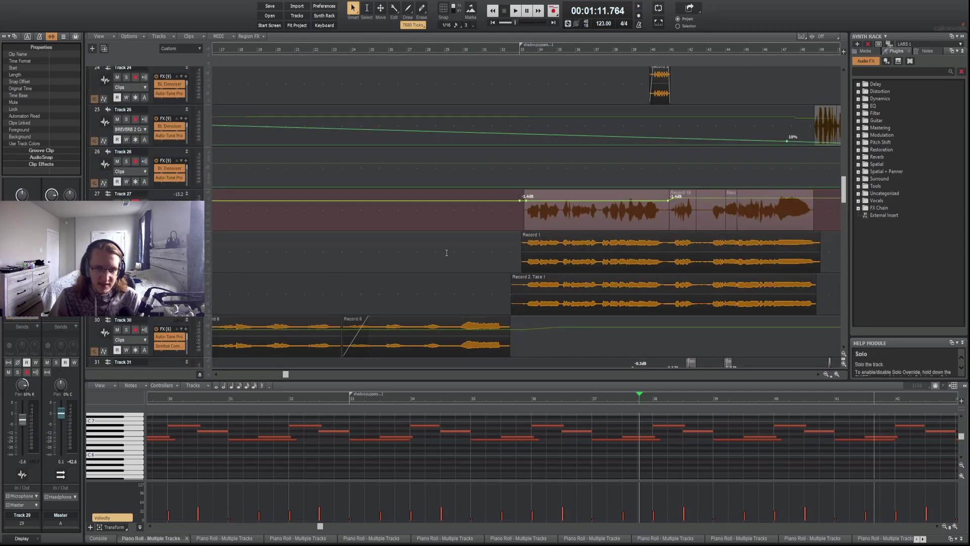
pyautogui.scroll(6, 662, 266)
pyautogui.scroll(13, 663, 266)
pyautogui.press('space')
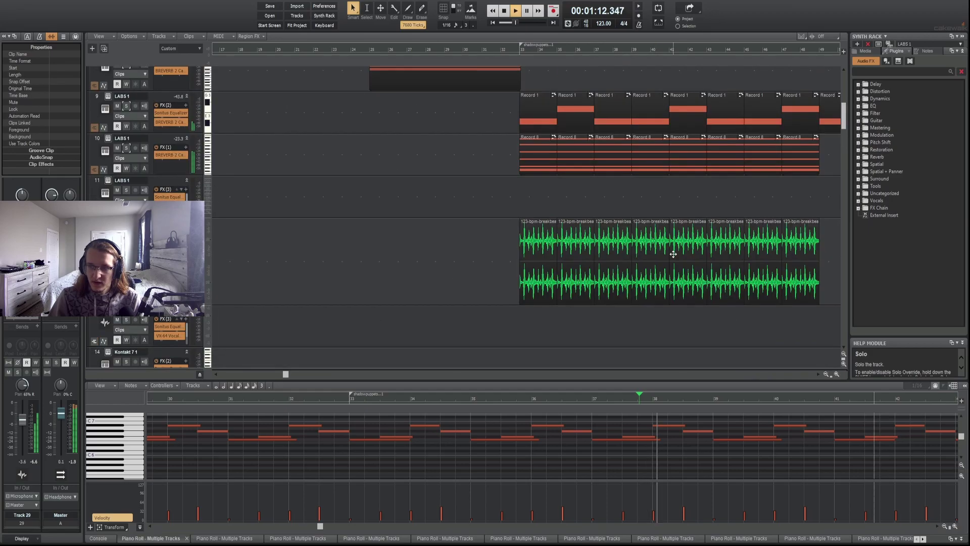
pyautogui.scroll(5, 660, 228)
pyautogui.press('space')
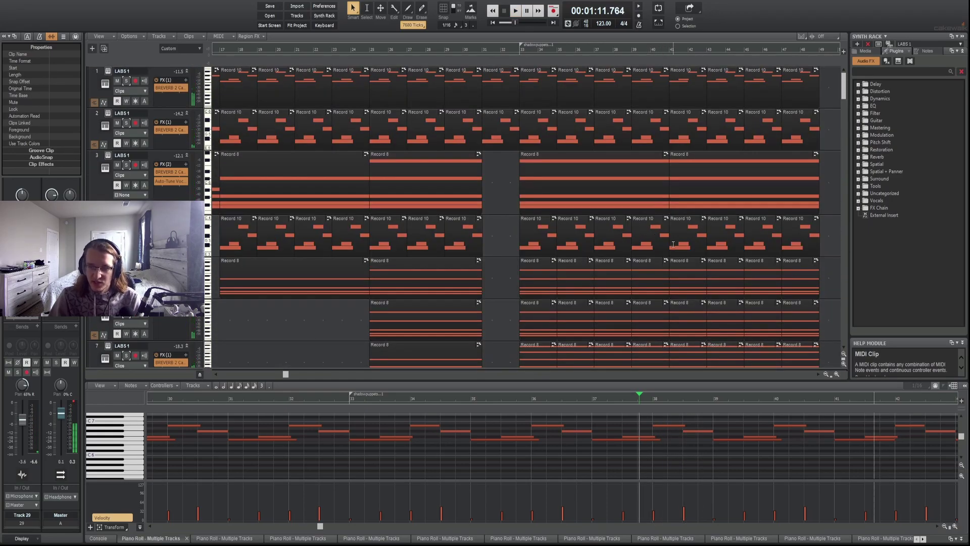
# Play the full mix around bar 39 while reviewing the LABS, breakbeat, Kontakt and 808 tracks, stopping when done.
pyautogui.scroll(-3, 673, 243)
pyautogui.press('space')
pyautogui.scroll(-3, 657, 202)
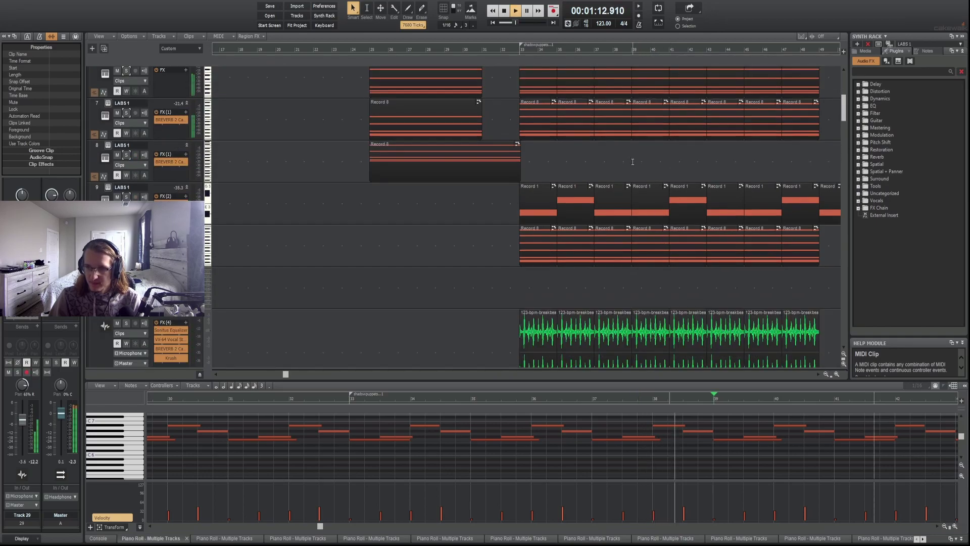
pyautogui.scroll(-11, 728, 243)
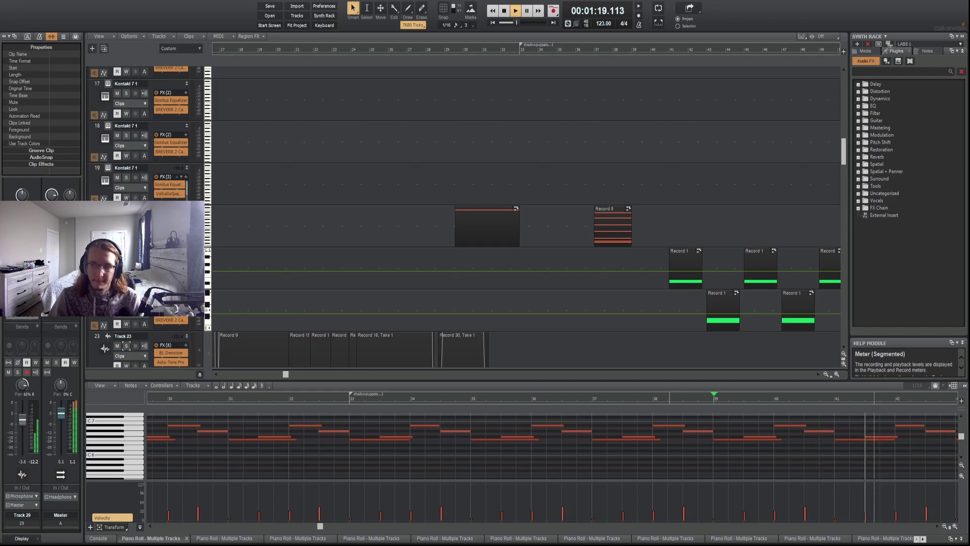
pyautogui.press('space')
pyautogui.press('space')
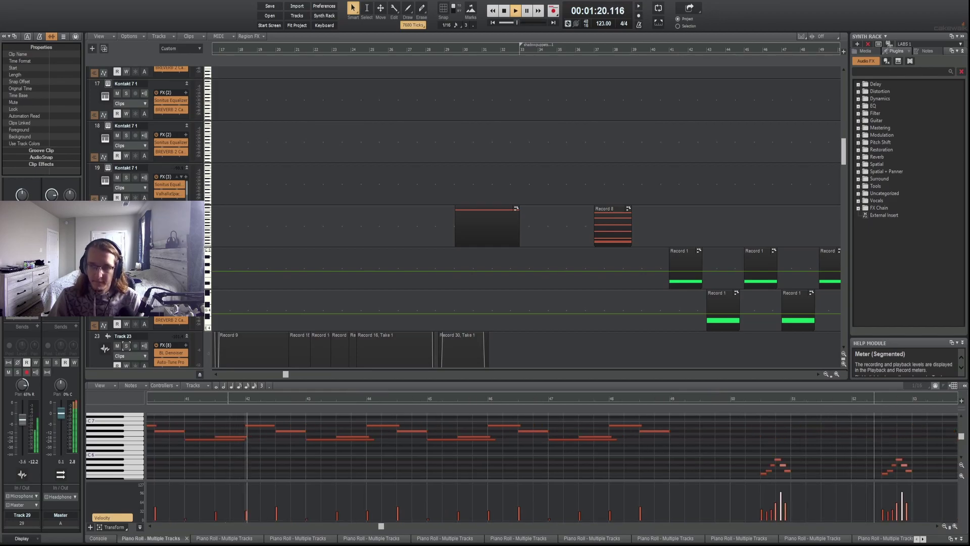
pyautogui.press('space')
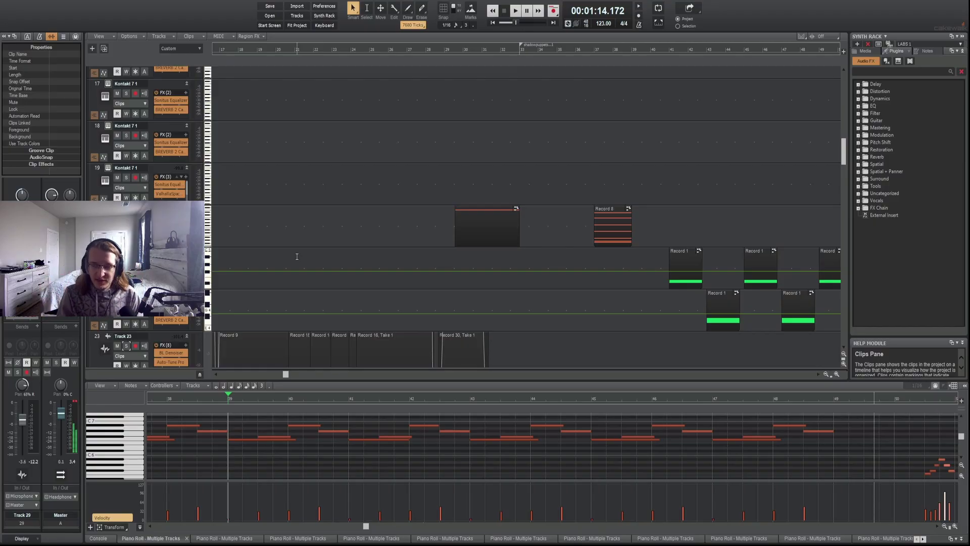
# Review the LABS and breakbeat layers, turn on Snap, and place the play position just before bar 41.
pyautogui.scroll(8, 714, 282)
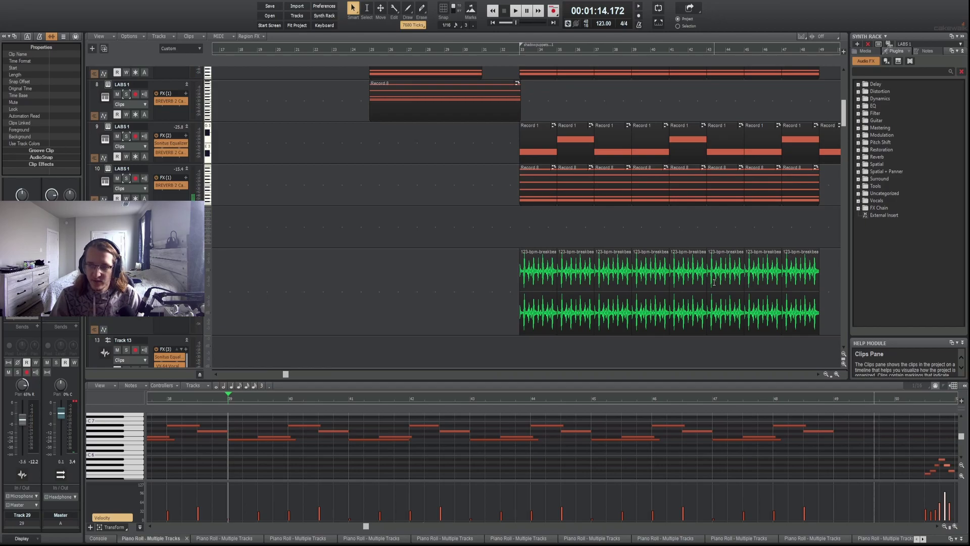
pyautogui.scroll(3, 714, 276)
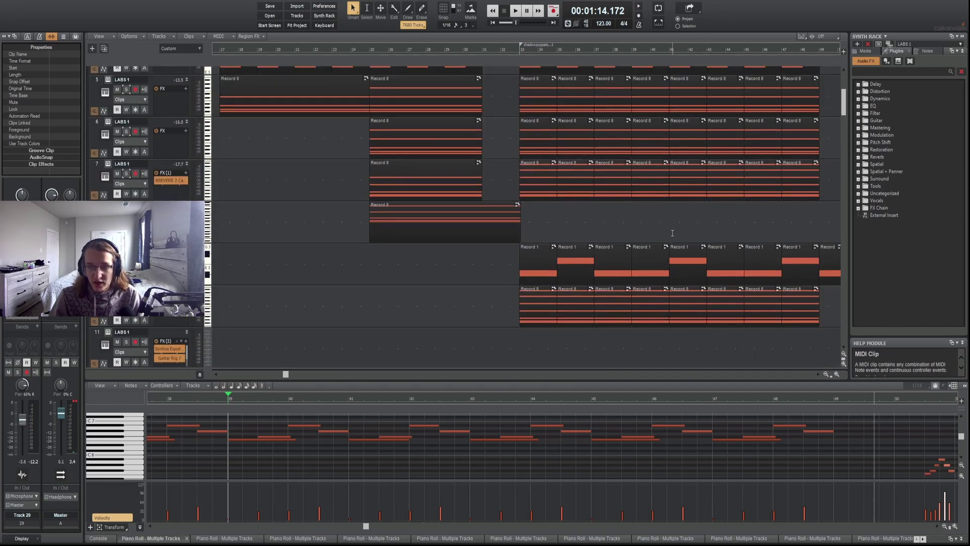
pyautogui.click(443, 9)
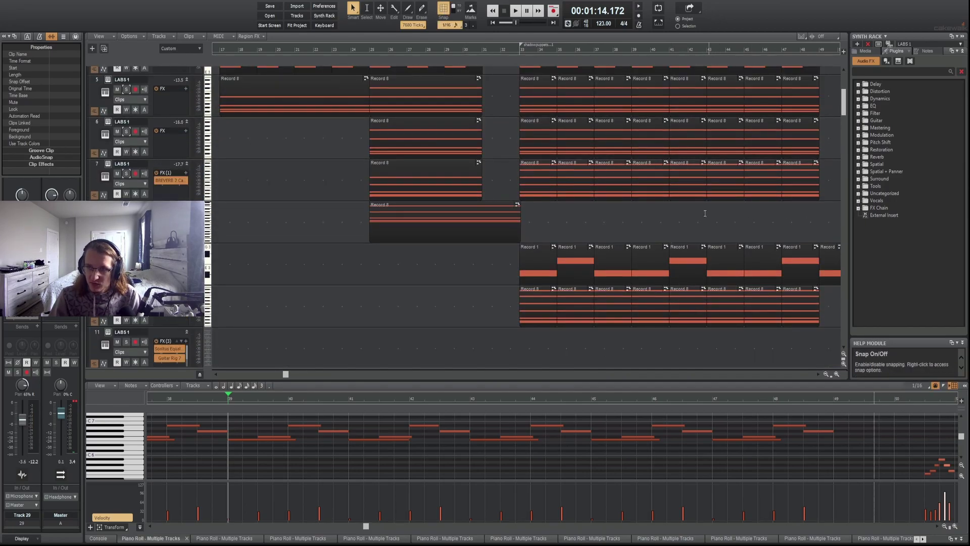
pyautogui.scroll(-15, 670, 212)
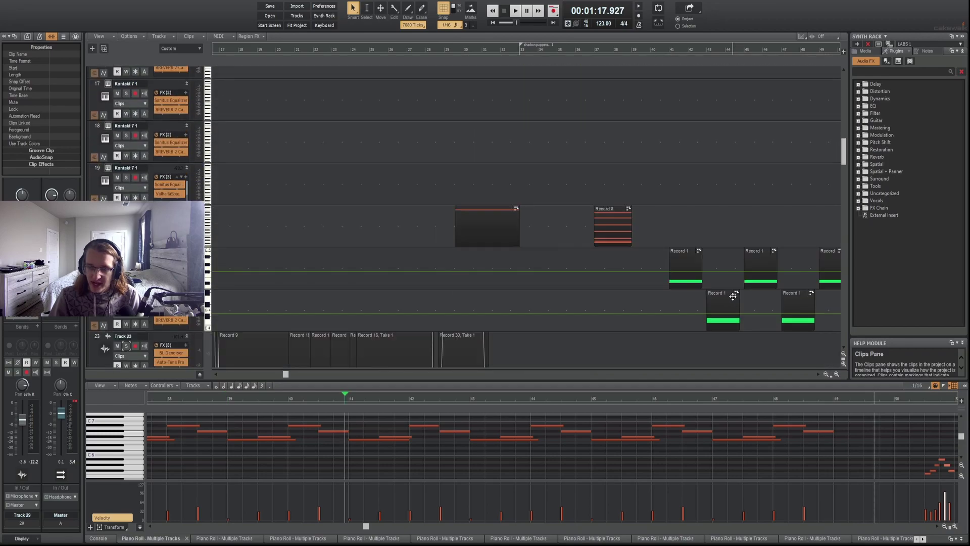
# Enlarge the Track 41 lane to show its Record 1, Take 1 vocal clip more clearly.
pyautogui.scroll(-8, 726, 303)
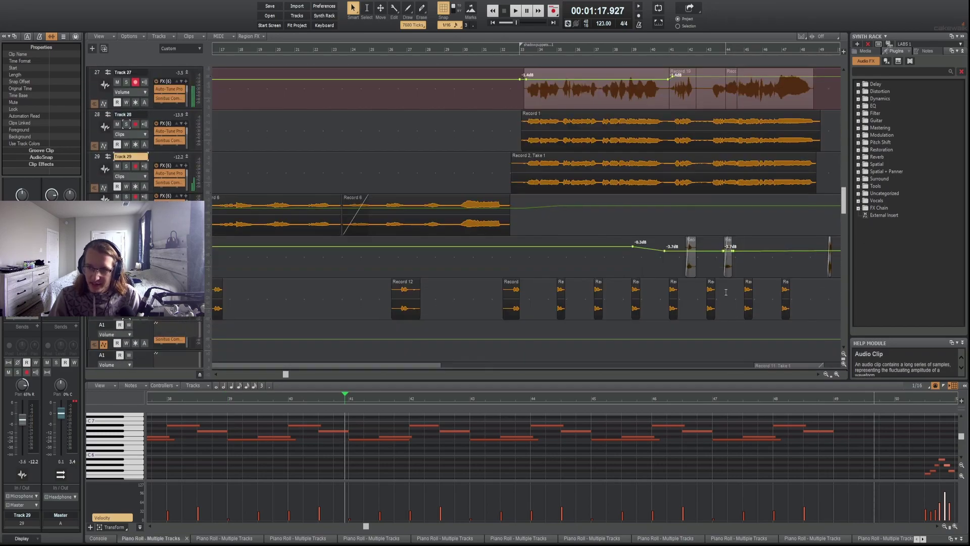
pyautogui.scroll(-9, 728, 291)
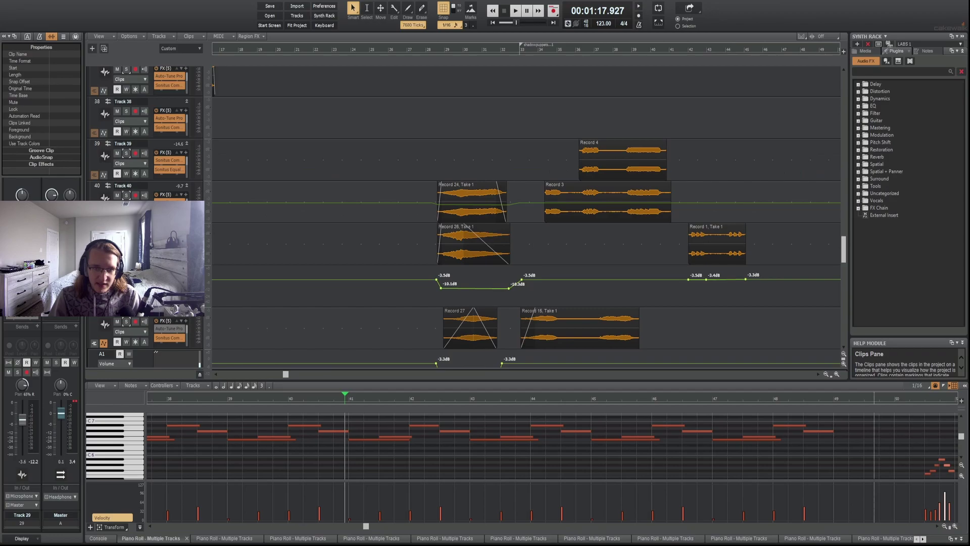
pyautogui.moveTo(175, 265); pyautogui.dragTo(175, 331)
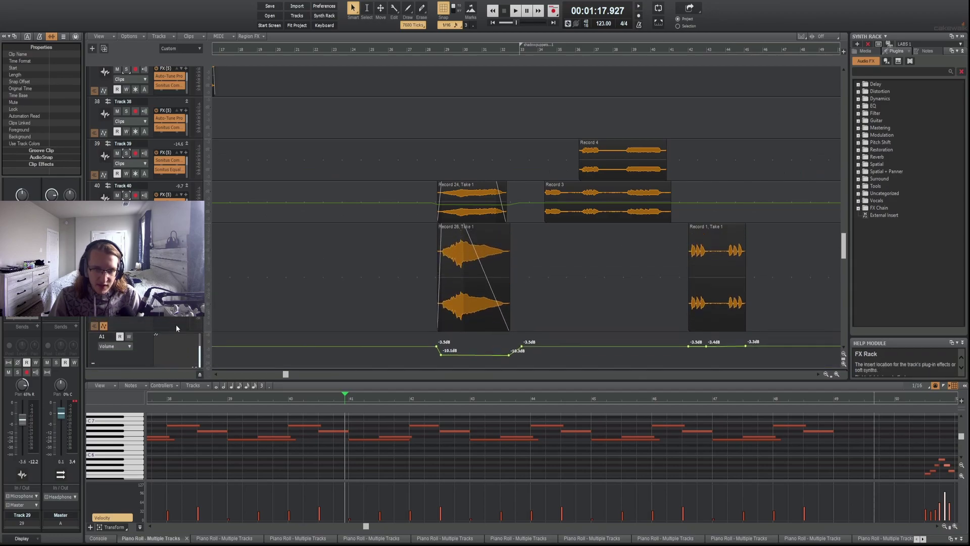
# Solo and play Track 31, and enlarge its lane to show the short vocal clips.
pyautogui.scroll(-3, 687, 329)
pyautogui.scroll(15, 688, 329)
pyautogui.click(128, 320)
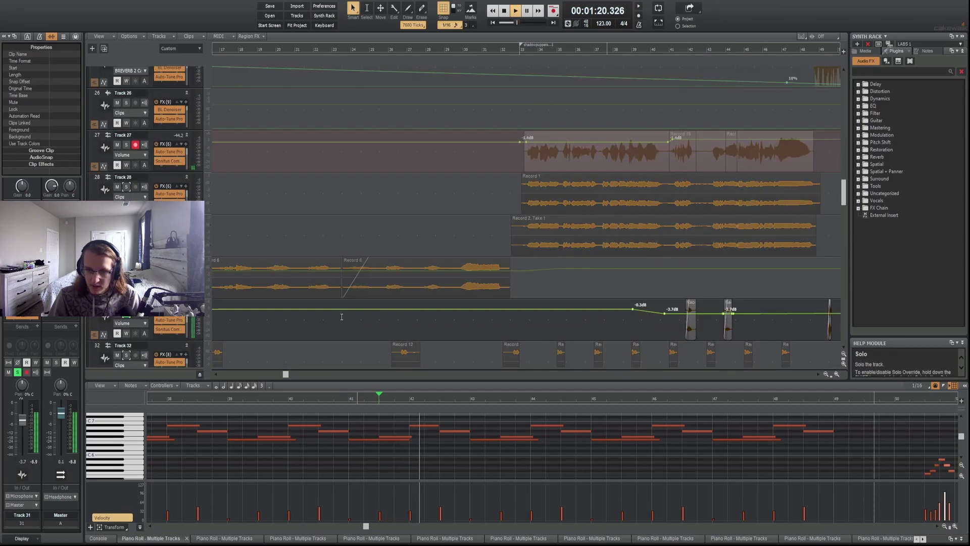
pyautogui.moveTo(169, 341); pyautogui.dragTo(169, 367)
pyautogui.scroll(-2, 205, 312)
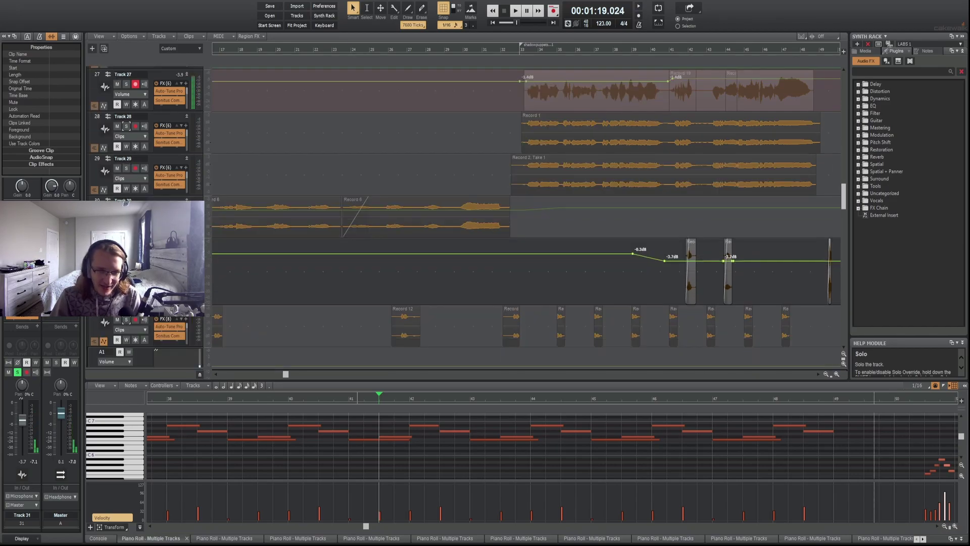
pyautogui.moveTo(171, 306); pyautogui.dragTo(172, 346)
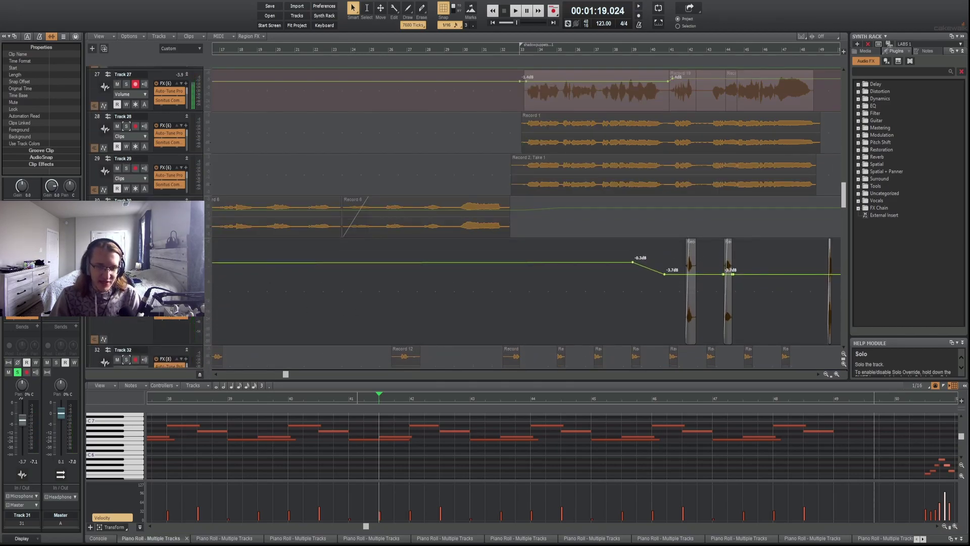
# Play soloed Track 31 briefly from between bars 41 and 42, and review the surrounding vocal tracks.
pyautogui.press('space')
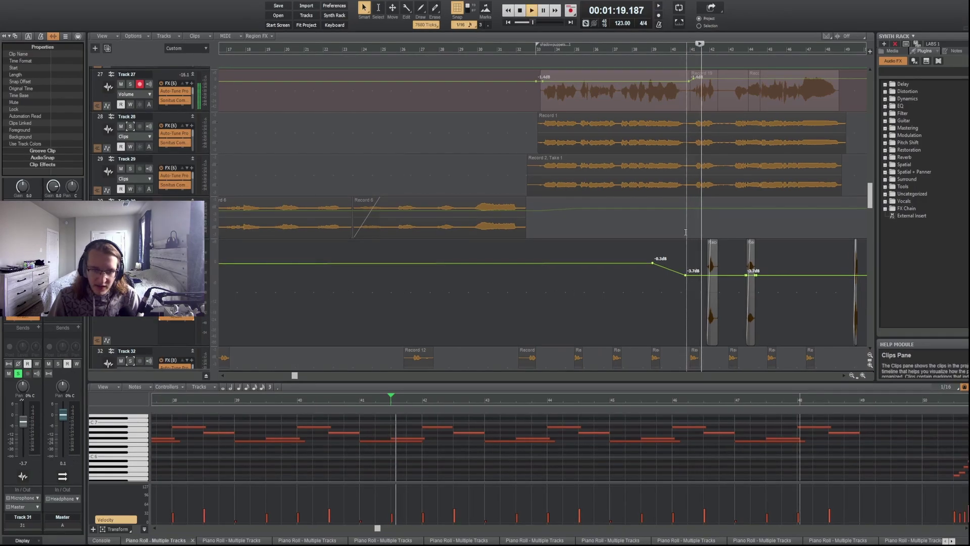
pyautogui.press('space')
pyautogui.scroll(3, 716, 284)
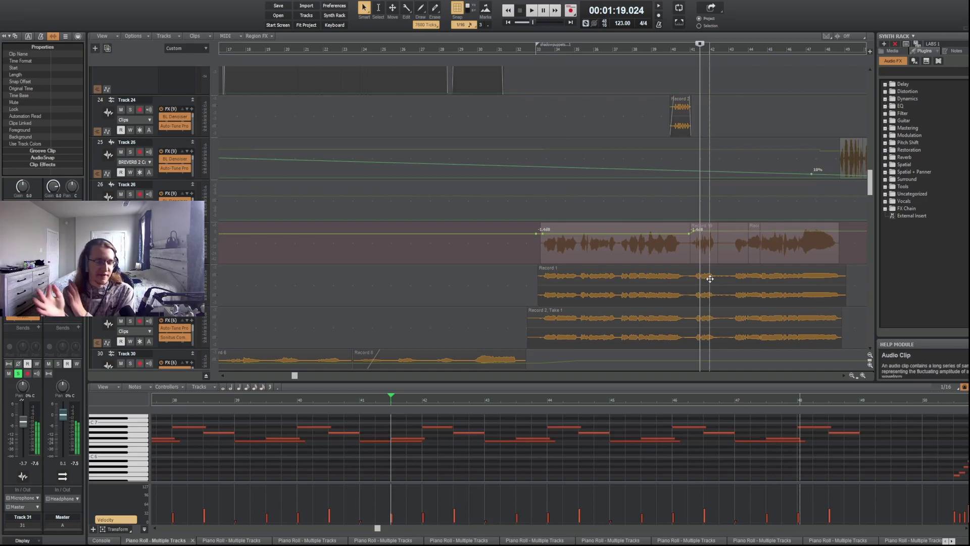
pyautogui.scroll(-5, 710, 279)
# Move the play position to just before bar 44 and play the next short clip on soloed Track 31.
pyautogui.click(742, 133)
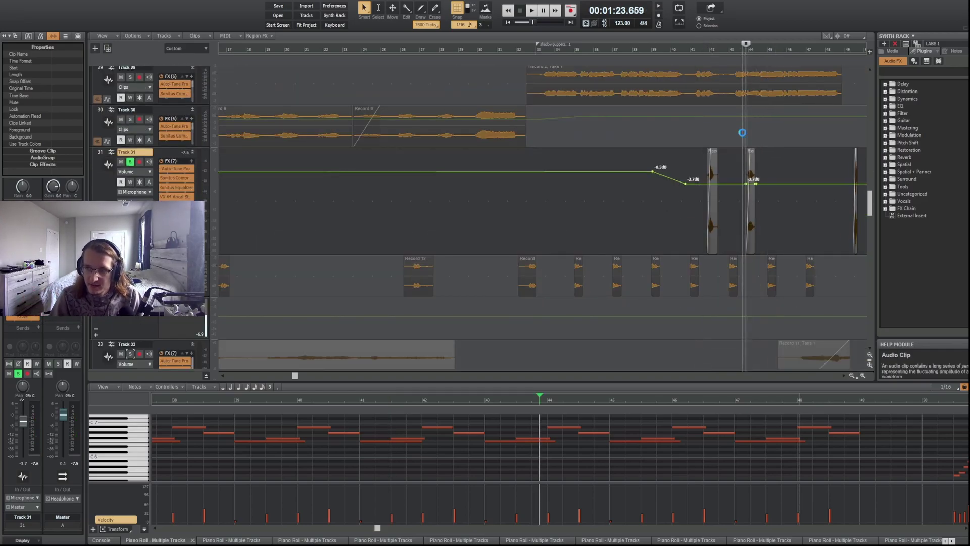
pyautogui.press('space')
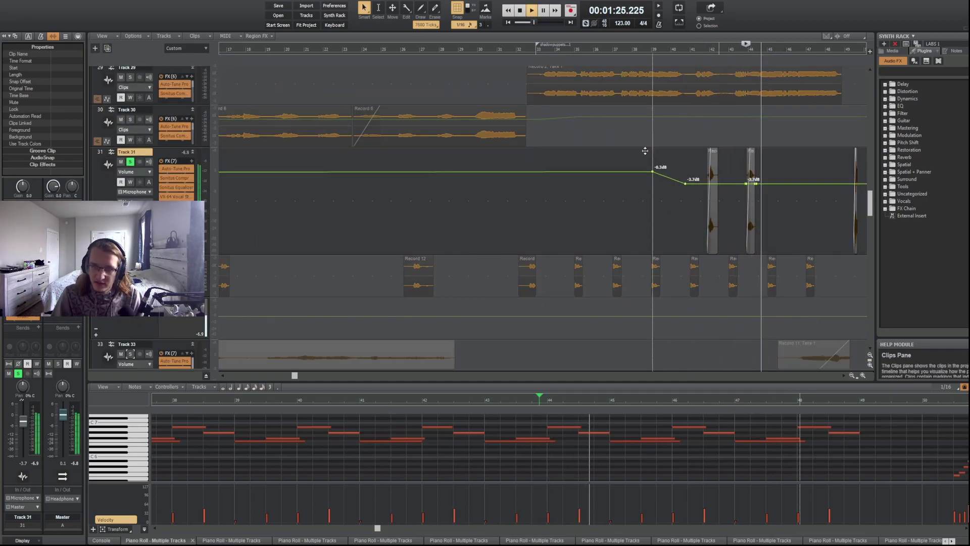
pyautogui.press('space')
pyautogui.scroll(5, 670, 267)
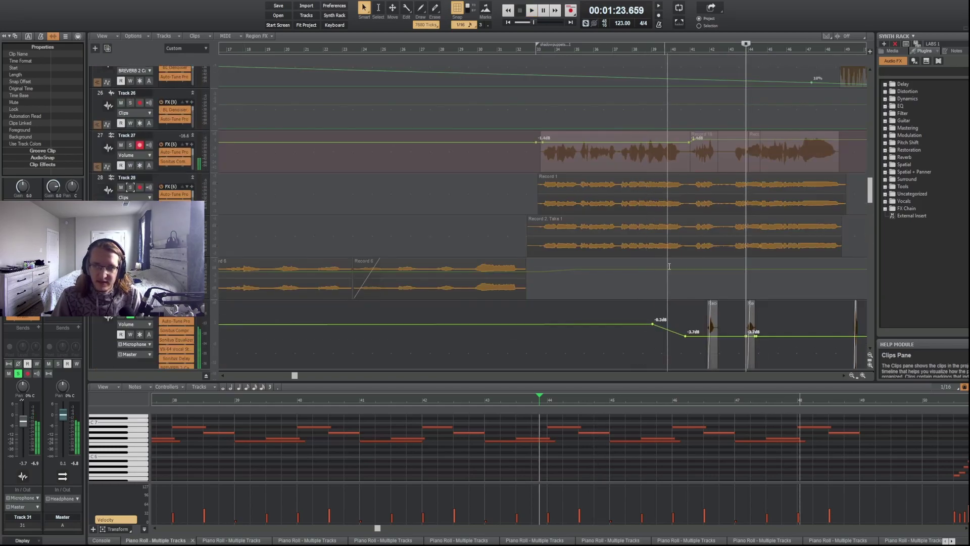
# Unsolo Track 31 and play the full mix from about bar 42, following the clips on the two 808 bass tracks.
pyautogui.scroll(10, 670, 267)
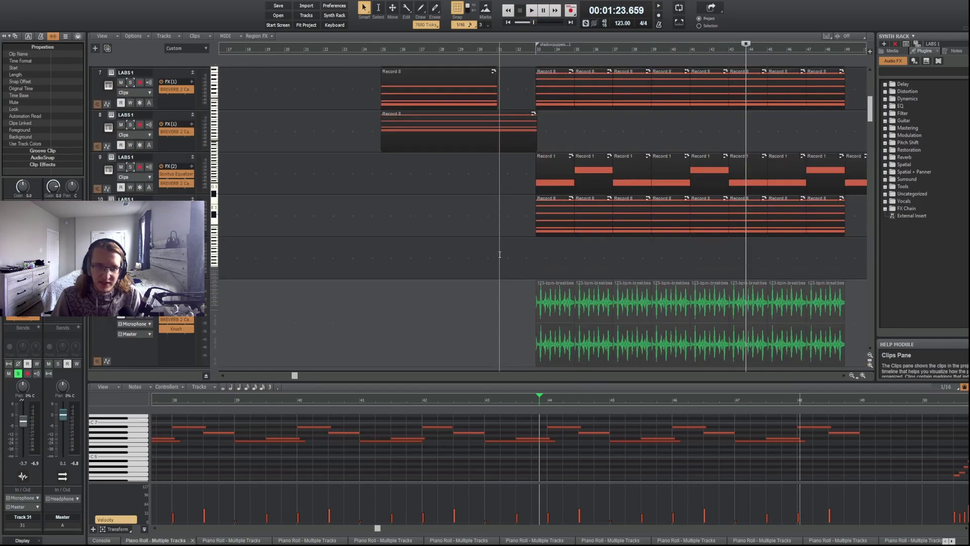
pyautogui.scroll(-5, 352, 246)
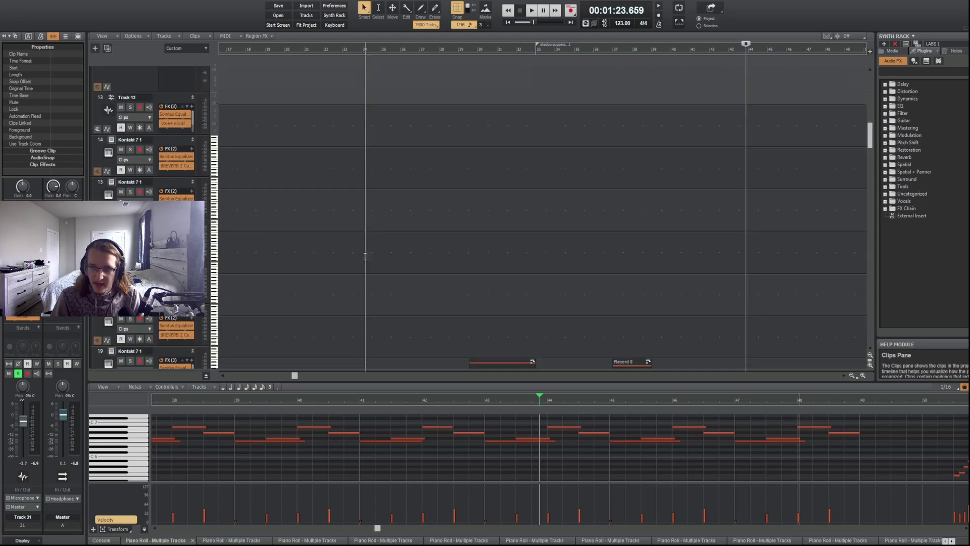
pyautogui.scroll(-5, 415, 250)
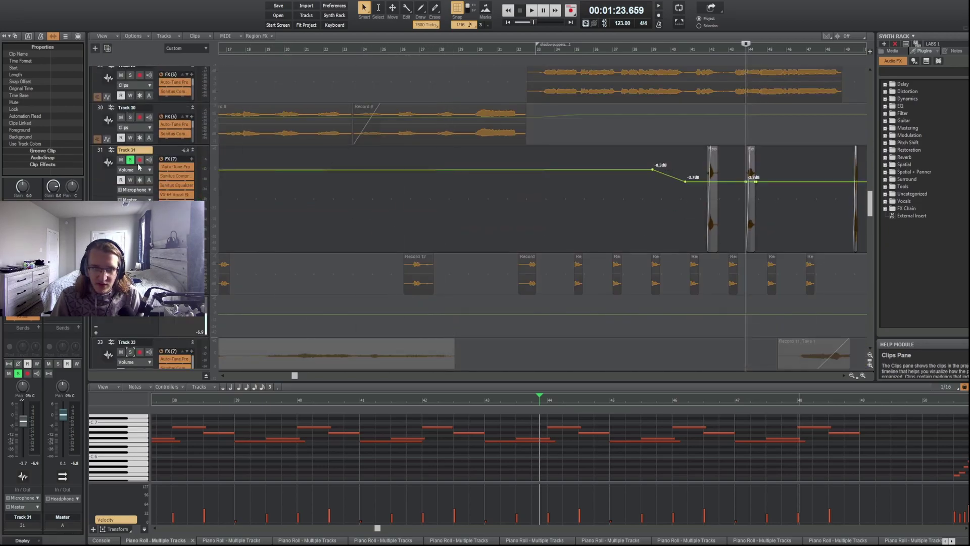
pyautogui.scroll(10, 702, 206)
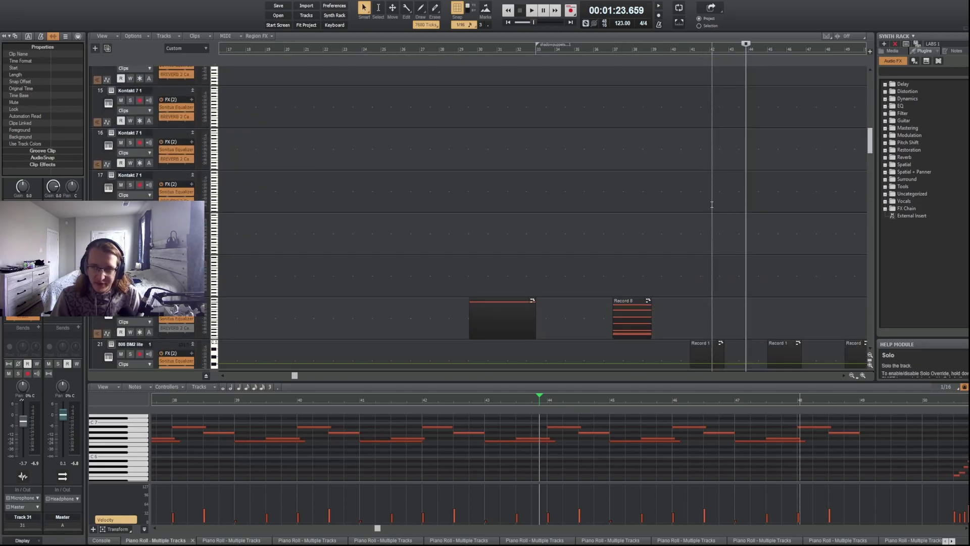
pyautogui.click(703, 207)
pyautogui.press('space')
pyautogui.scroll(-3, 717, 217)
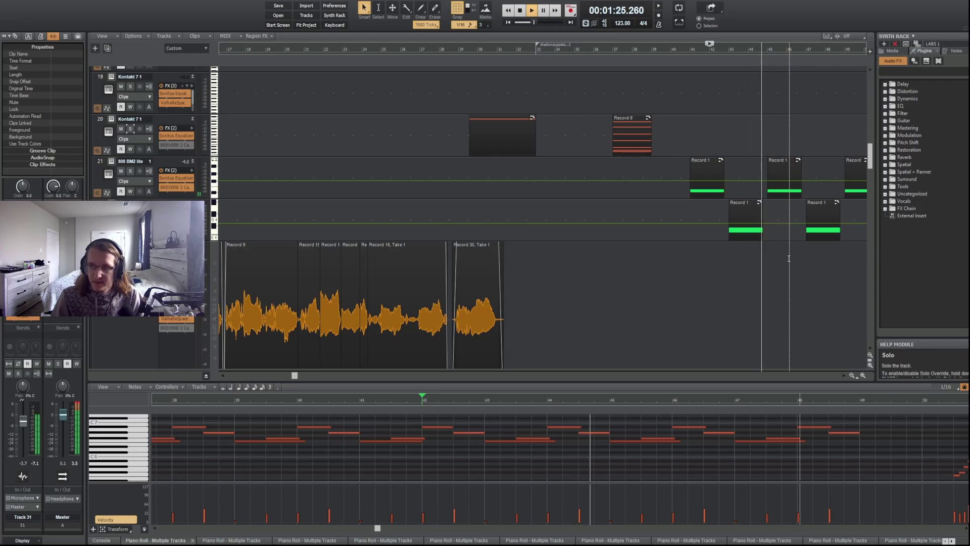
pyautogui.moveTo(293, 375); pyautogui.dragTo(381, 380)
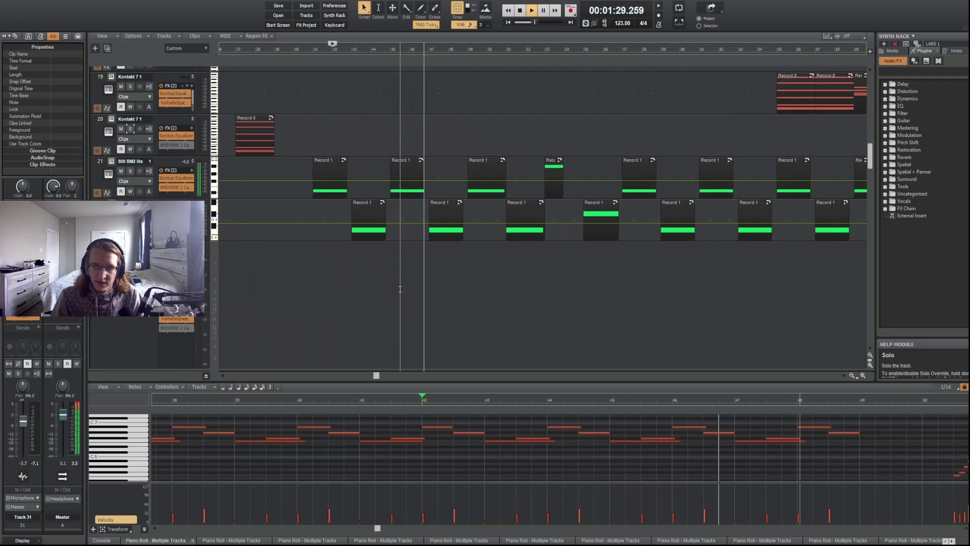
pyautogui.press('space')
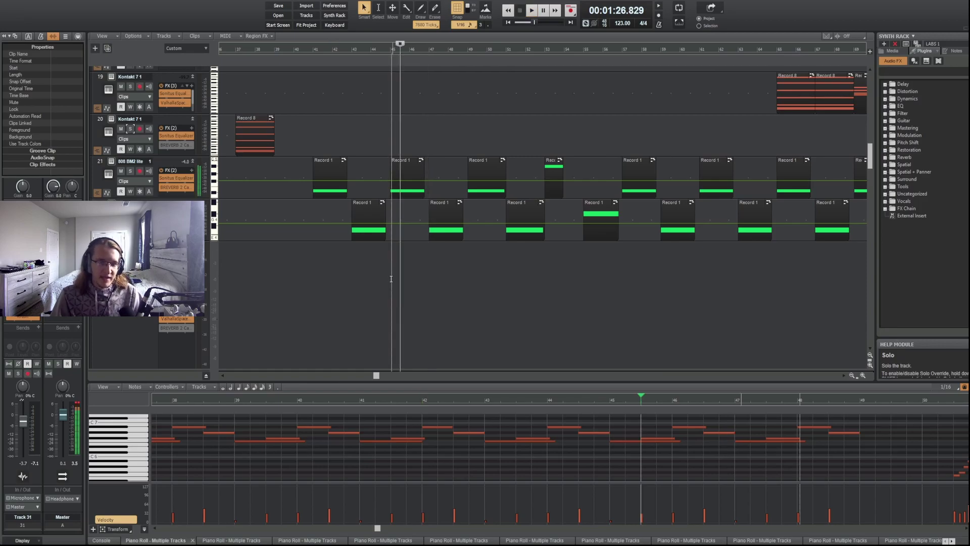
# Show the project's file statistics, including its editing time and revision count.
pyautogui.scroll(10, 394, 288)
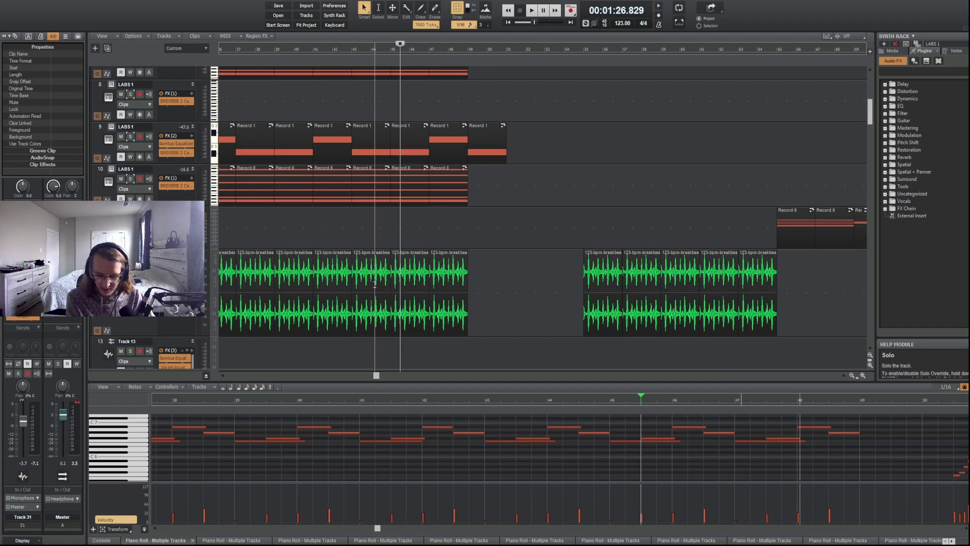
pyautogui.click(954, 51)
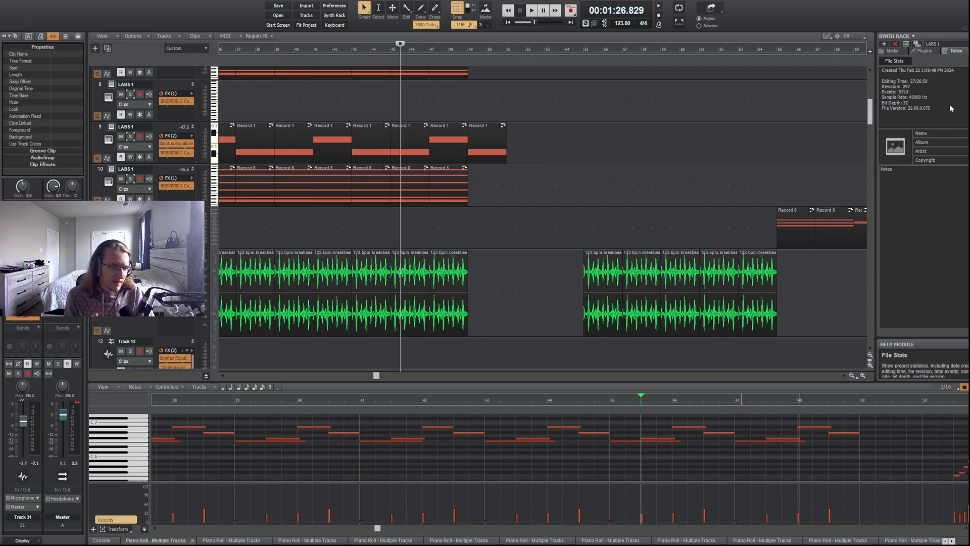
# Play the full mix from between bars 45 and 46 past bar 49, and set the play position just before bar 49.
pyautogui.click(853, 376)
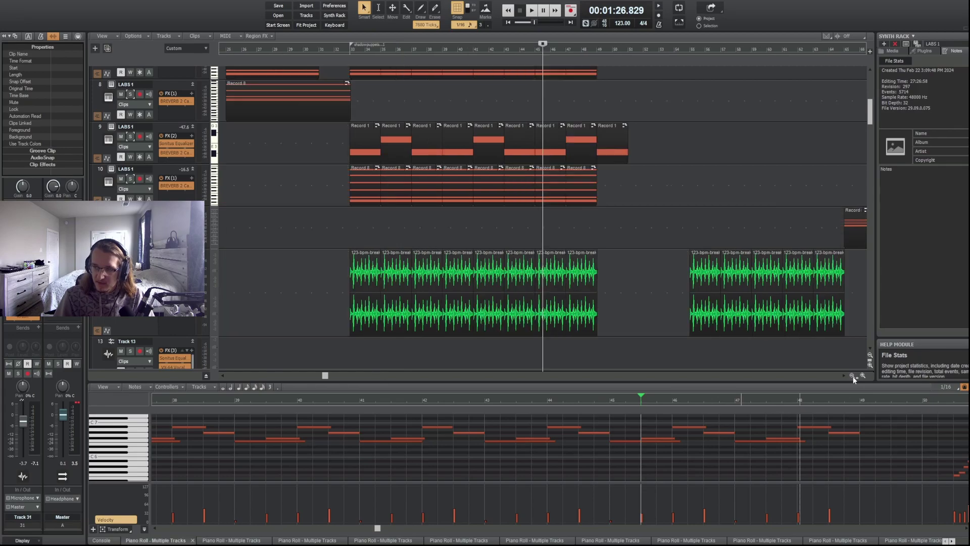
pyautogui.click(852, 376)
pyautogui.scroll(8, 572, 287)
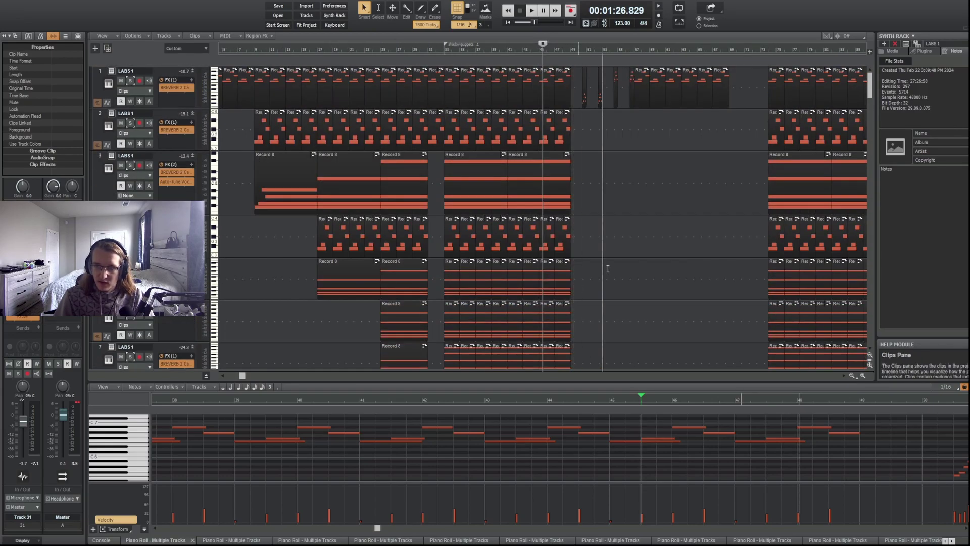
pyautogui.scroll(-5, 647, 236)
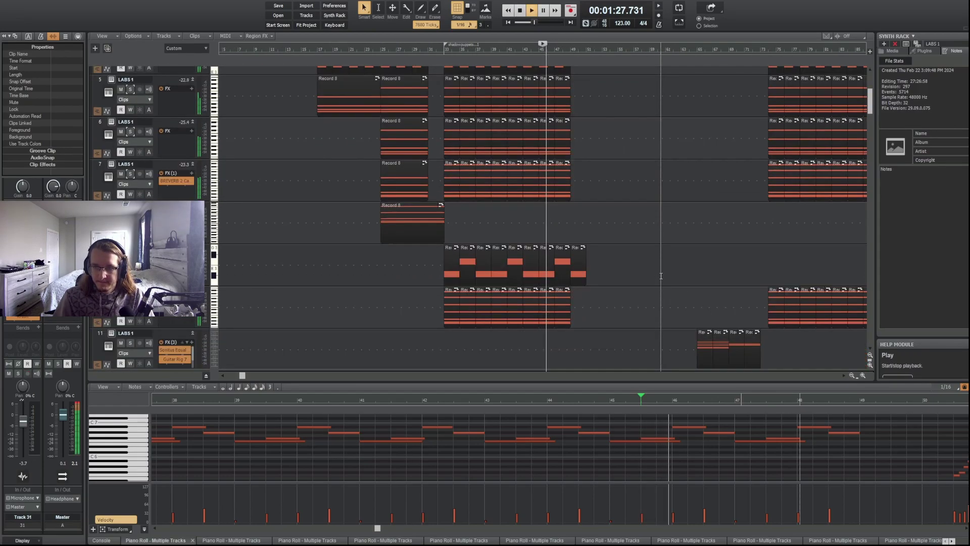
pyautogui.scroll(3, 660, 272)
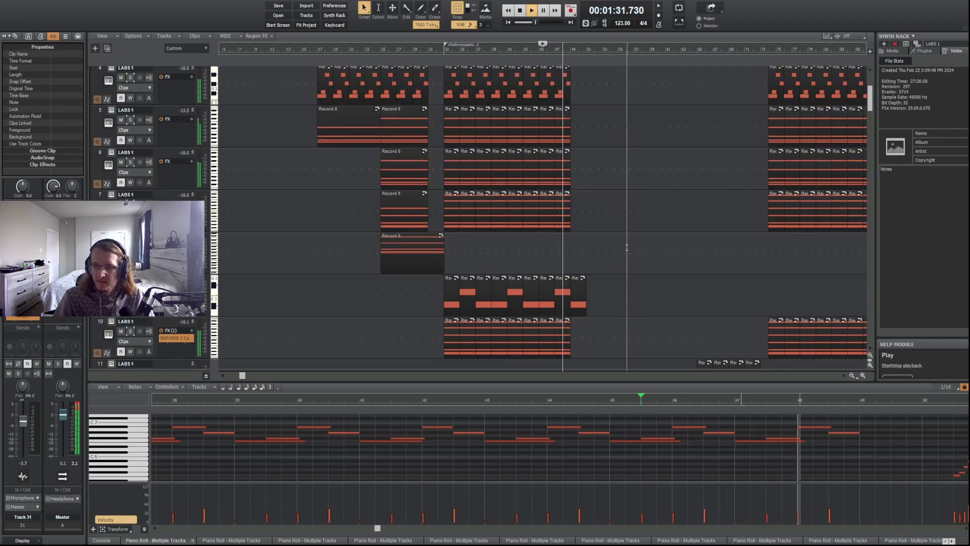
pyautogui.scroll(3, 631, 257)
pyautogui.scroll(-4, 629, 259)
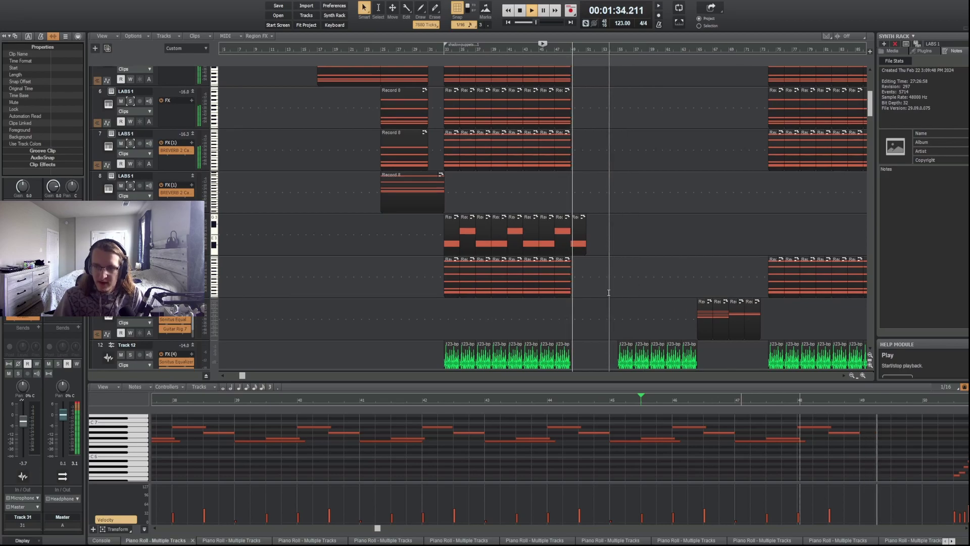
pyautogui.press('space')
pyautogui.click(563, 312)
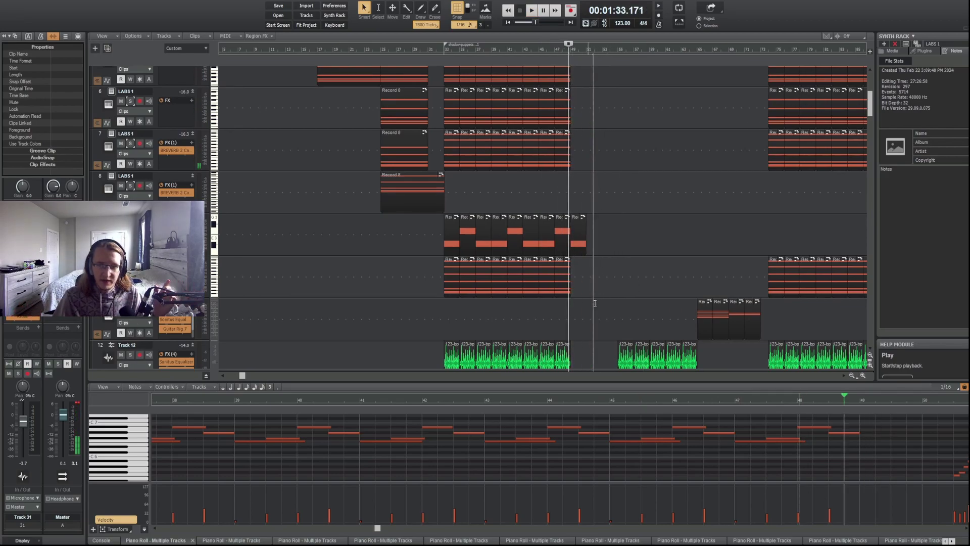
# Solo LABS 1 on track 9 and play the transition from just before bar 49.
pyautogui.scroll(-4, 606, 300)
pyautogui.scroll(3, 619, 299)
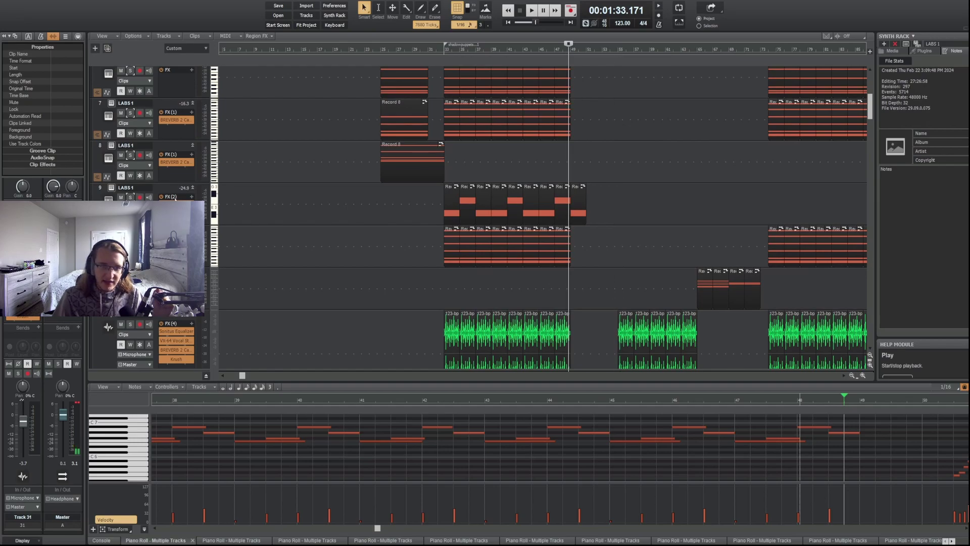
pyautogui.click(130, 197)
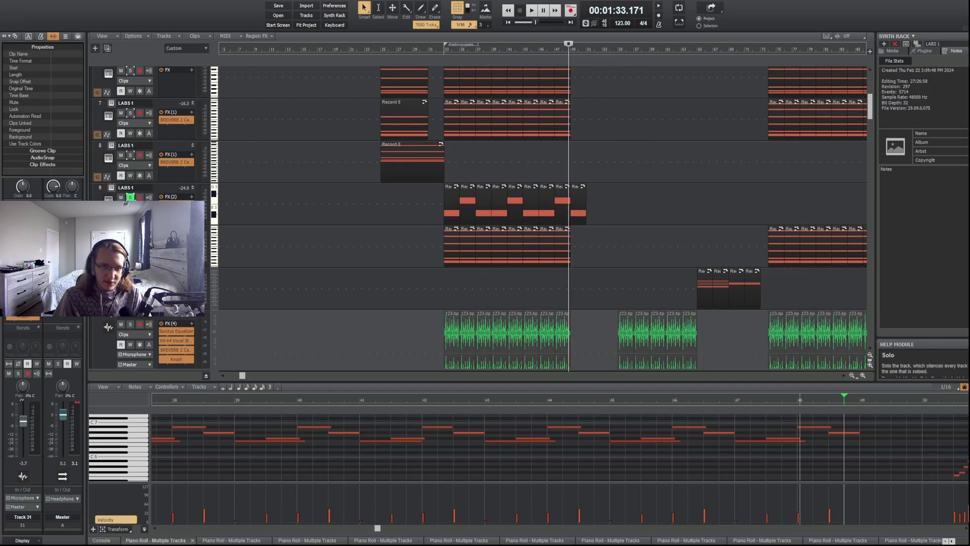
pyautogui.scroll(-8, 592, 297)
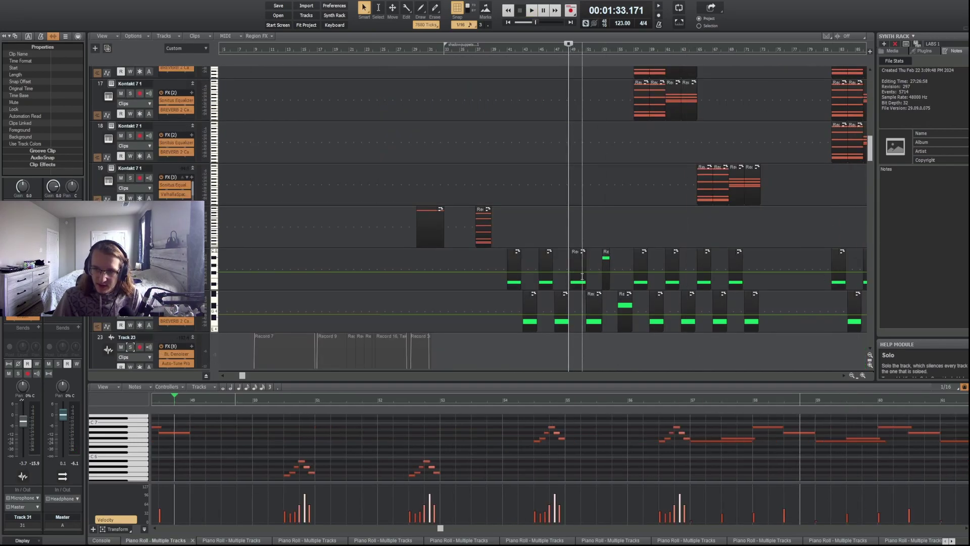
pyautogui.press('space')
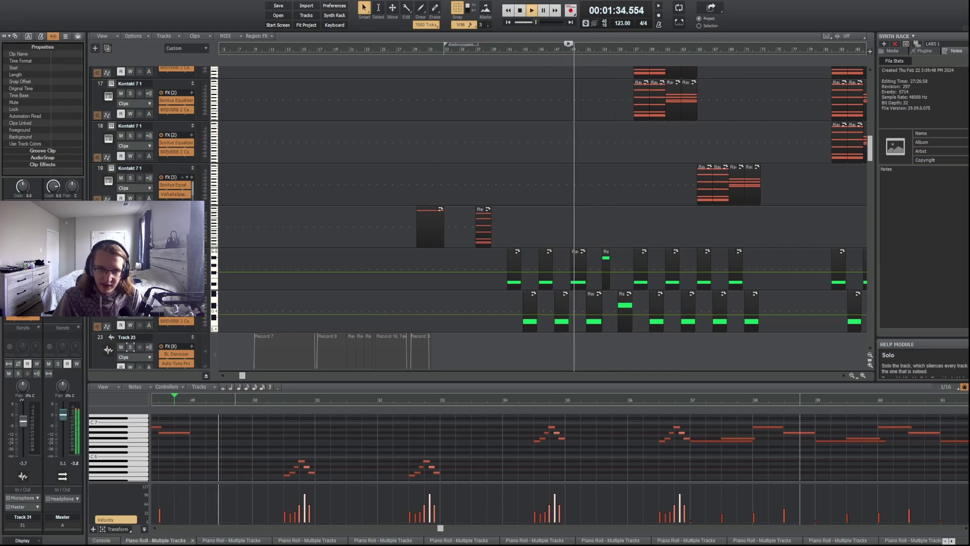
pyautogui.press('space')
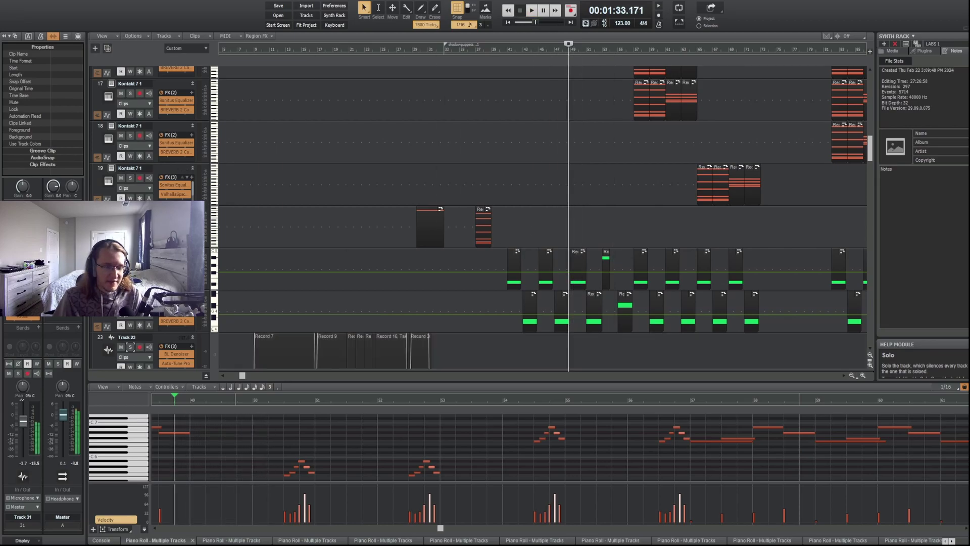
# Play the full mix from just before bar 49 and enlarge the Track 25 lane to show its vocal clip.
pyautogui.scroll(-5, 652, 289)
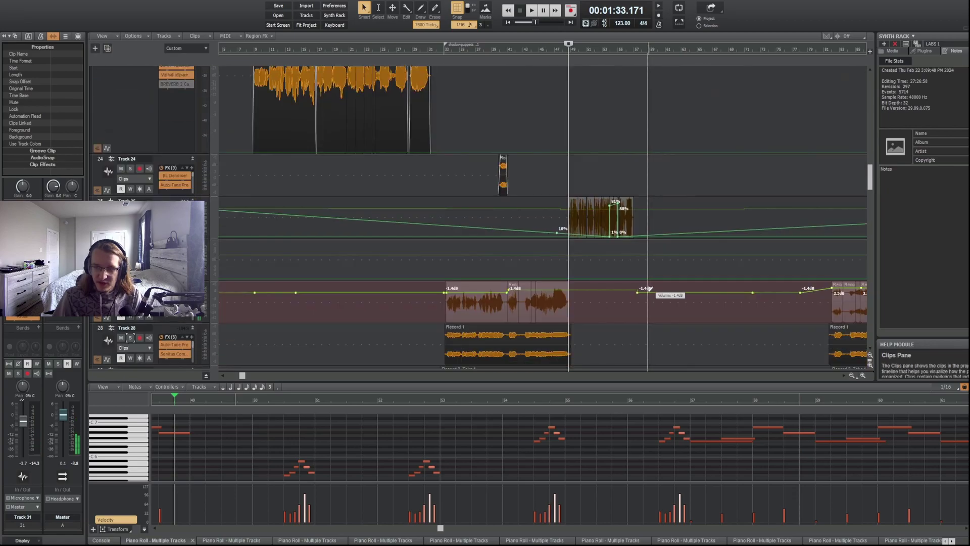
pyautogui.press('space')
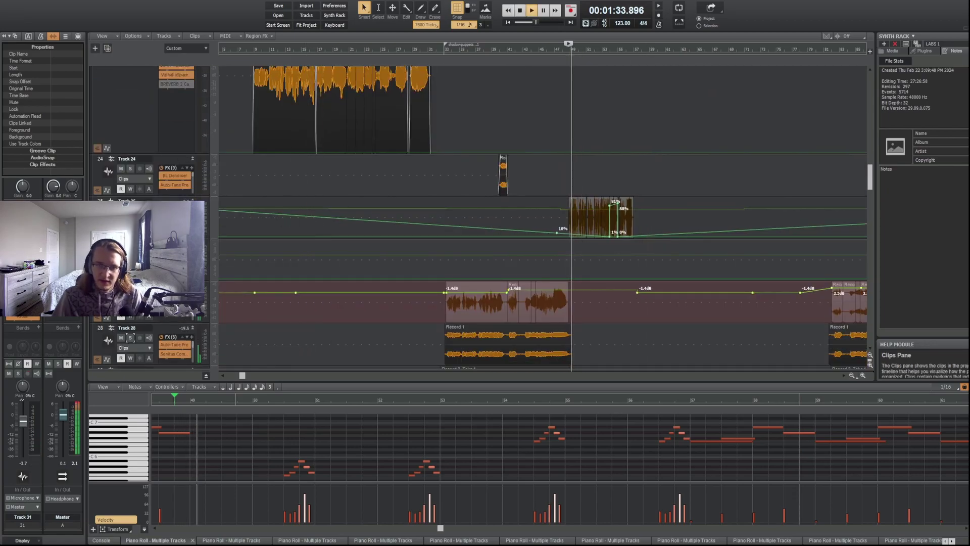
pyautogui.moveTo(242, 375); pyautogui.dragTo(346, 376)
pyautogui.scroll(3, 413, 346)
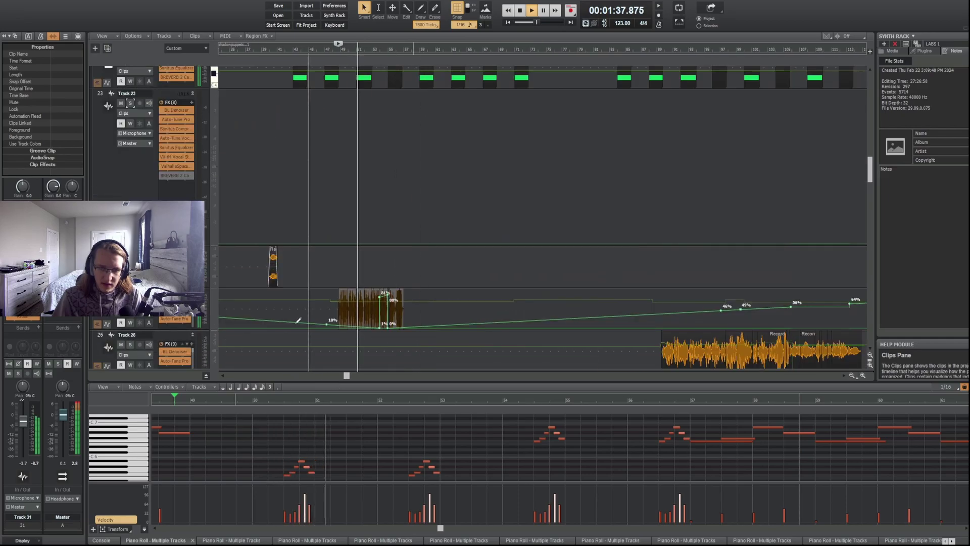
pyautogui.moveTo(166, 330); pyautogui.dragTo(166, 353)
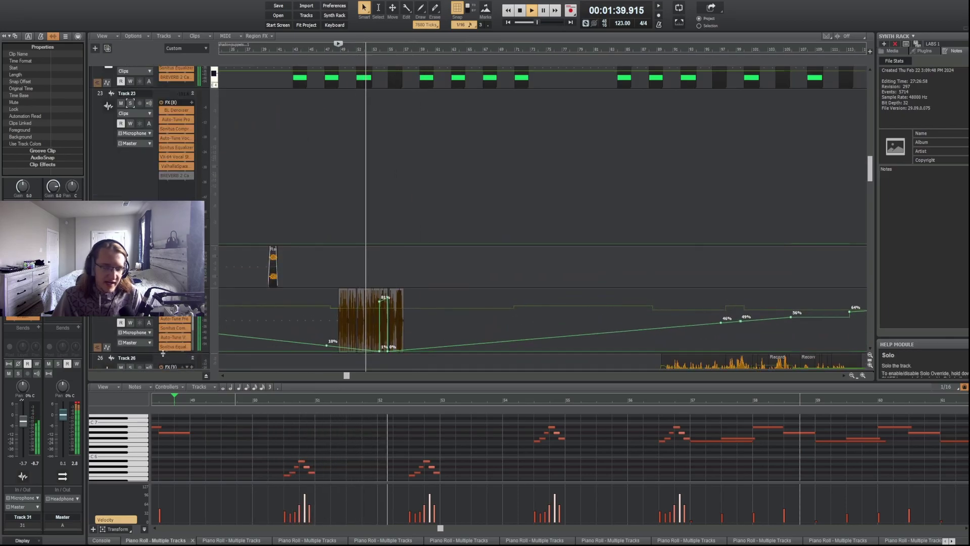
# Review the vocal clips on Tracks 25 to 33 while the mix plays, and stop the playback.
pyautogui.scroll(-5, 464, 277)
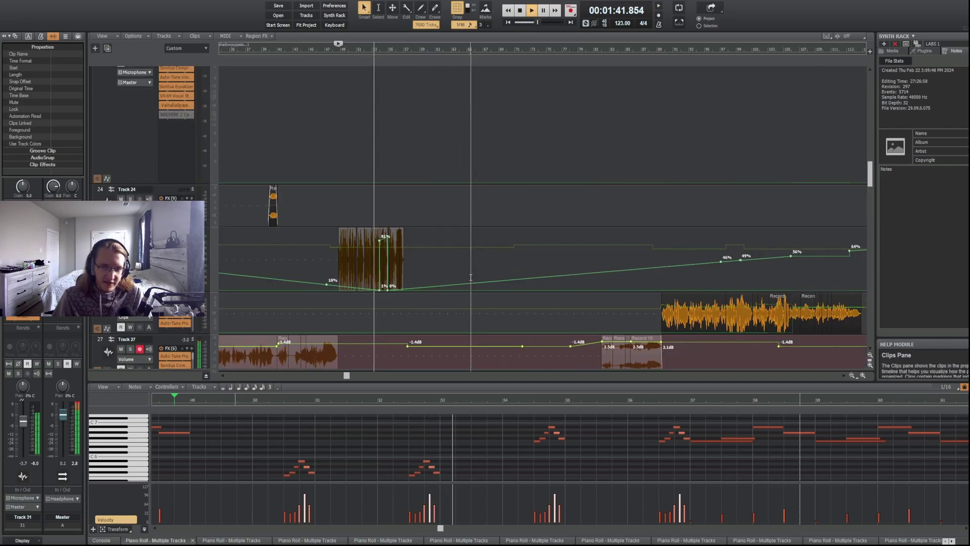
pyautogui.scroll(-11, 474, 284)
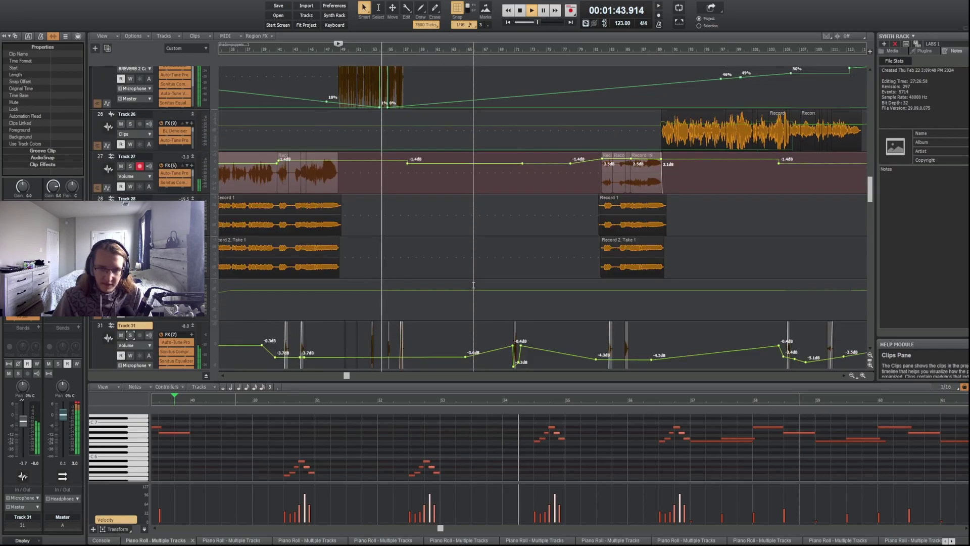
pyautogui.scroll(-3, 475, 284)
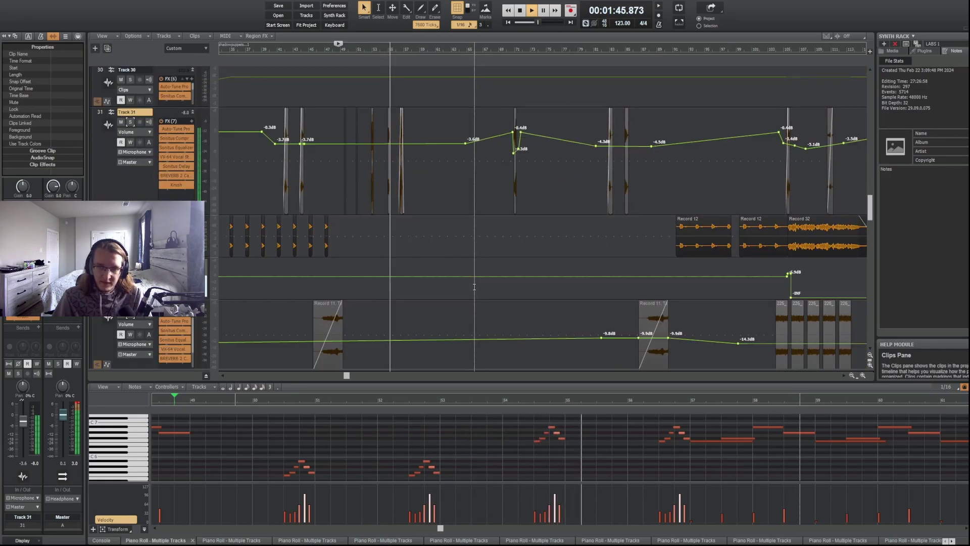
pyautogui.scroll(14, 456, 285)
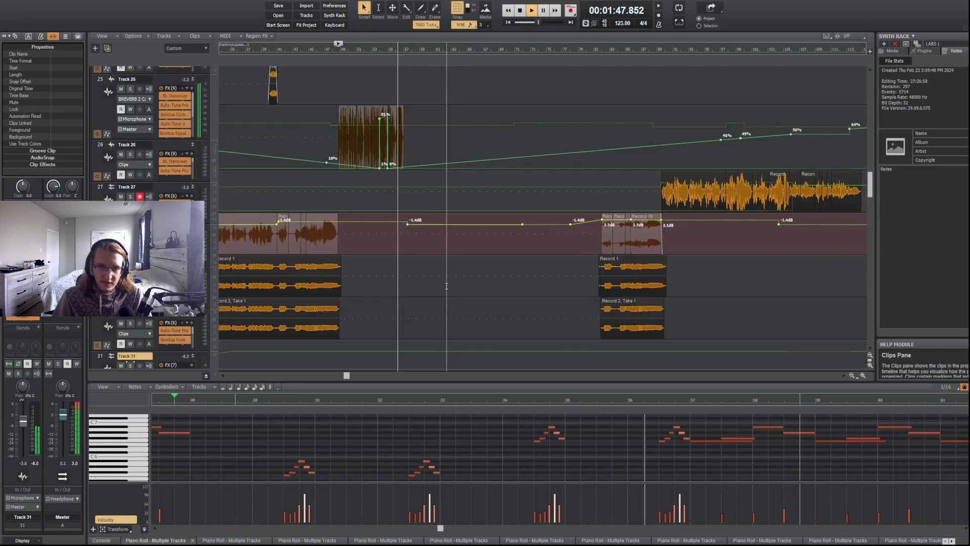
pyautogui.press('space')
# Solo LABS 1 on track 1 and play it from between bars 49 and 50, and again from just before bar 54.
pyautogui.scroll(20, 424, 298)
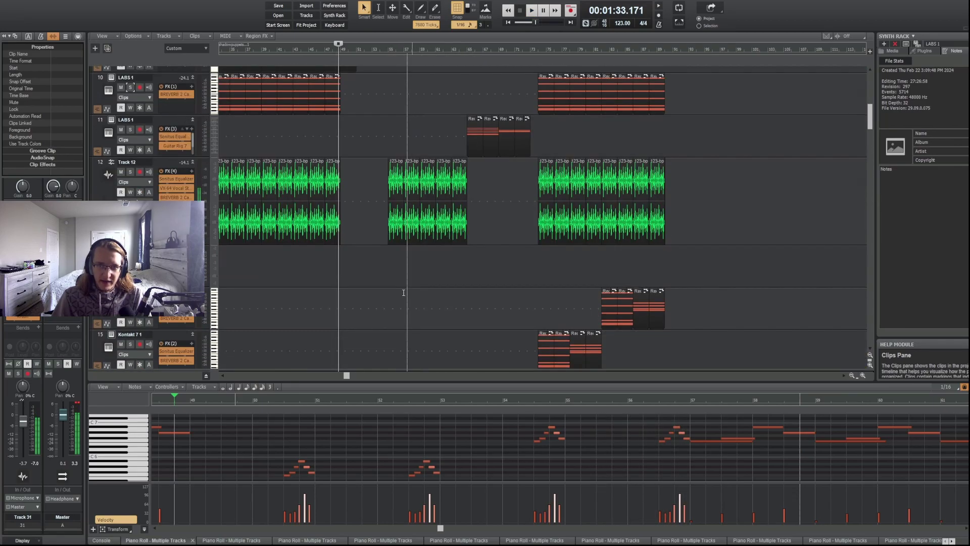
pyautogui.scroll(16, 404, 293)
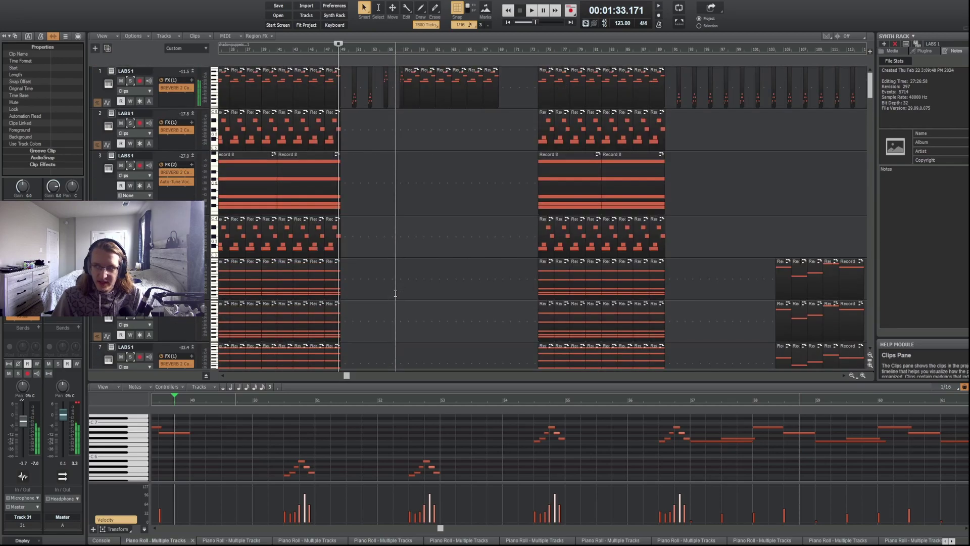
pyautogui.press('space')
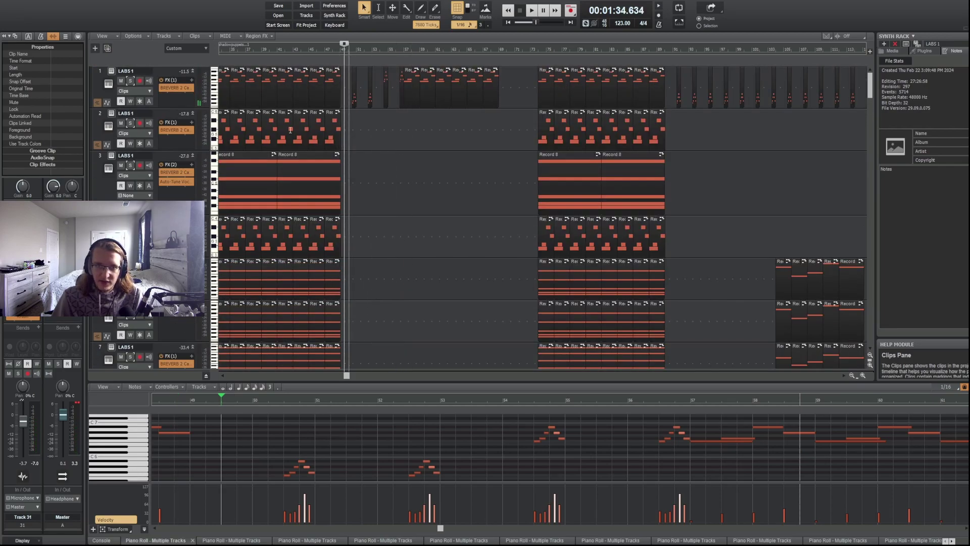
pyautogui.click(130, 81)
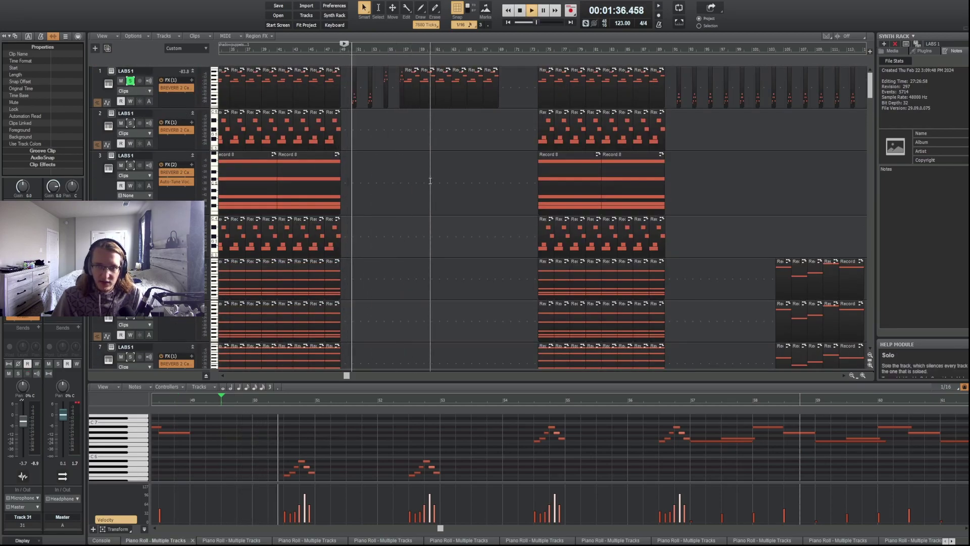
pyautogui.press('space')
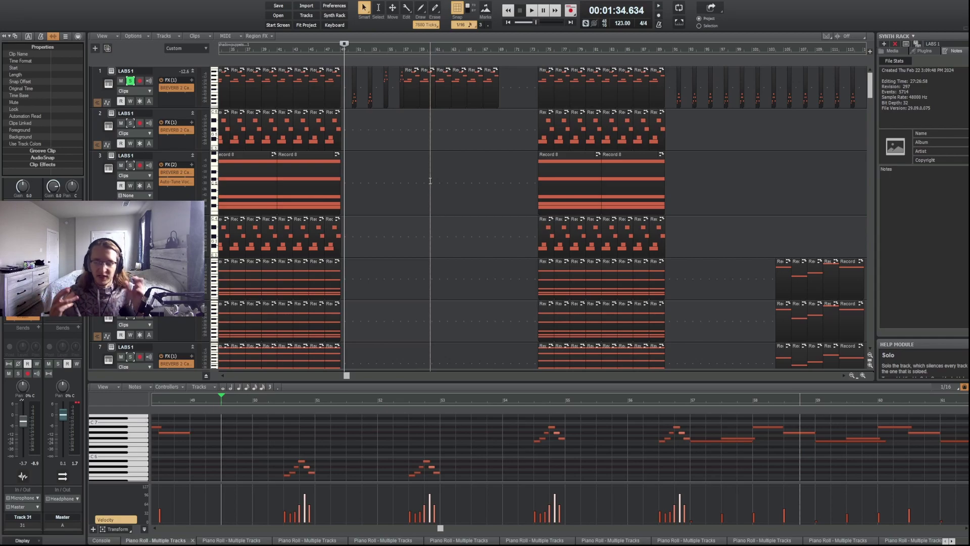
pyautogui.press('space')
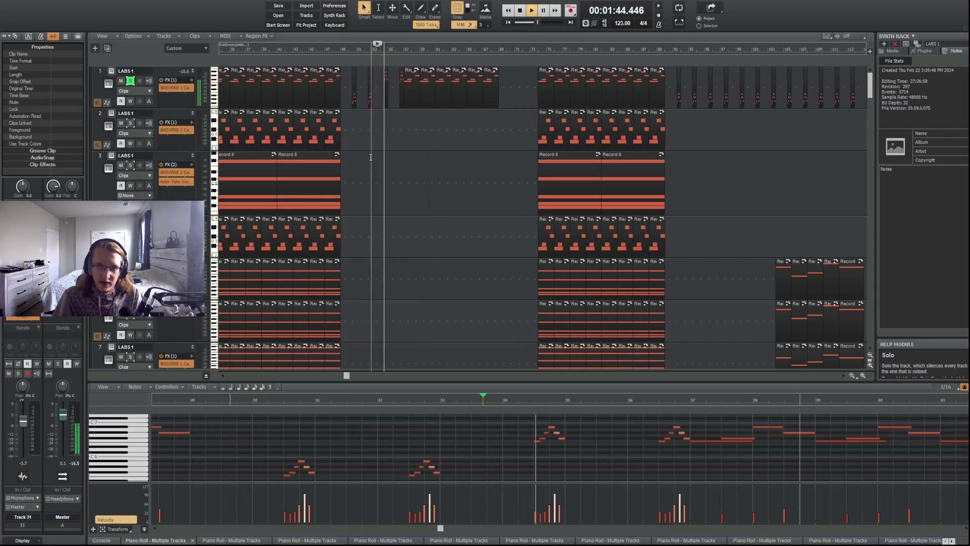
pyautogui.press('space')
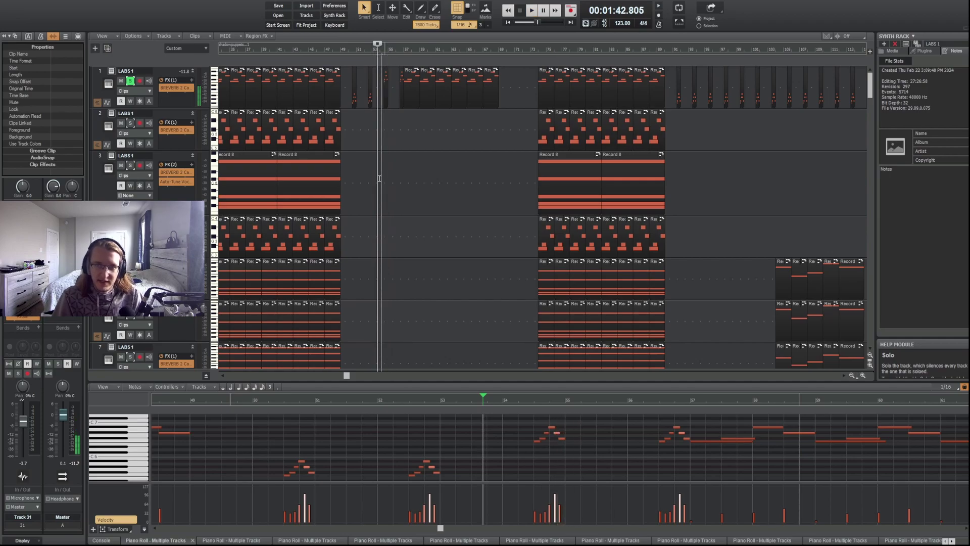
# Play the soloed LABS 1 part of track 1 from around bar 49 while reviewing the other tracks, and stop the playback.
pyautogui.click(349, 174)
pyautogui.scroll(-8, 405, 202)
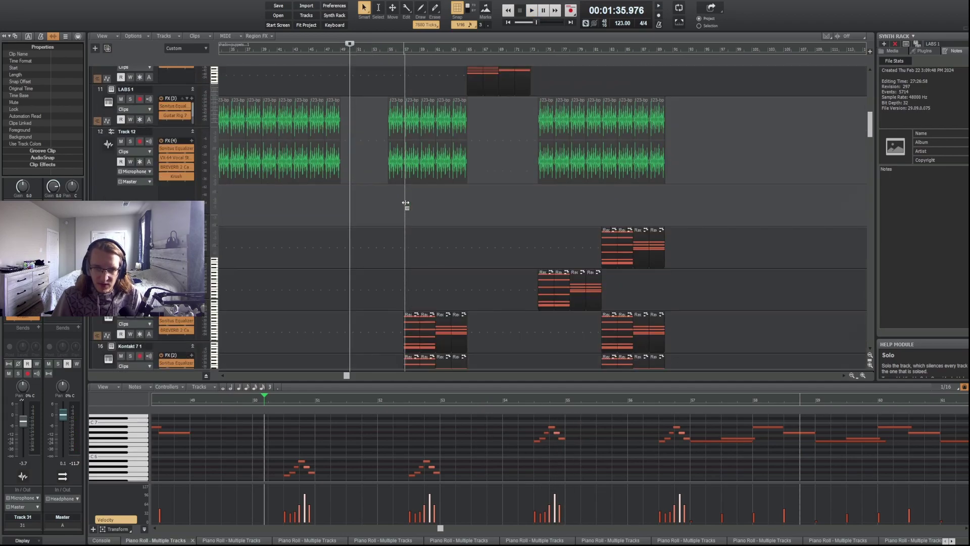
pyautogui.scroll(-20, 407, 207)
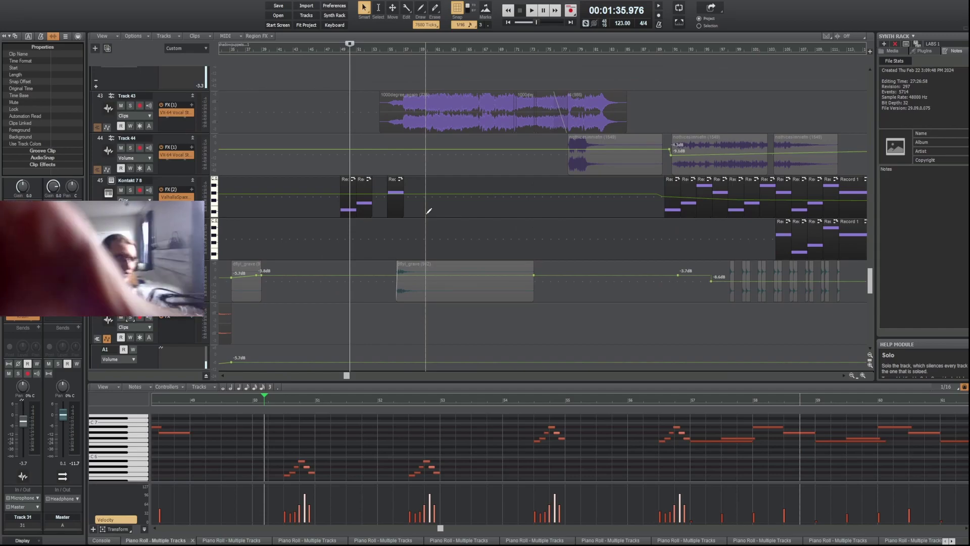
pyautogui.scroll(3, 398, 205)
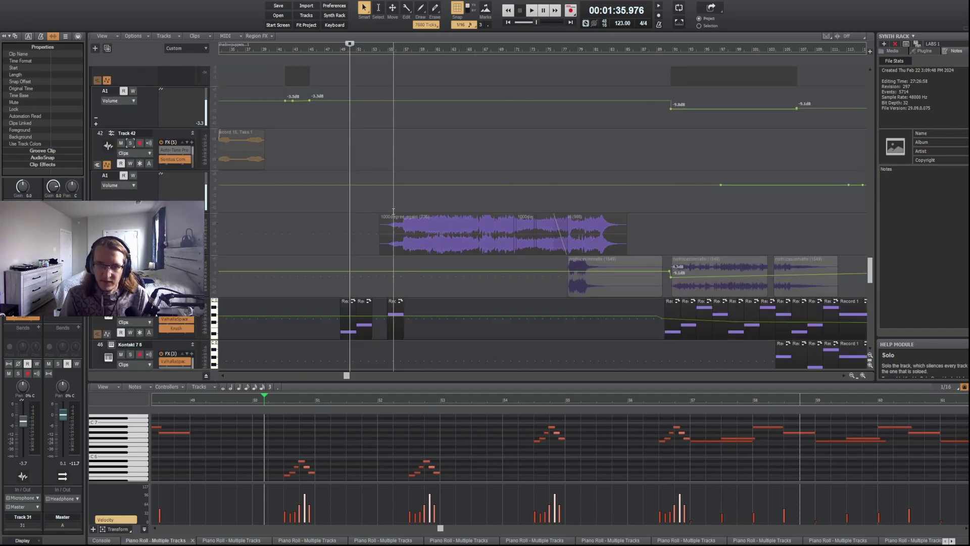
pyautogui.press('space')
pyautogui.scroll(-2, 351, 235)
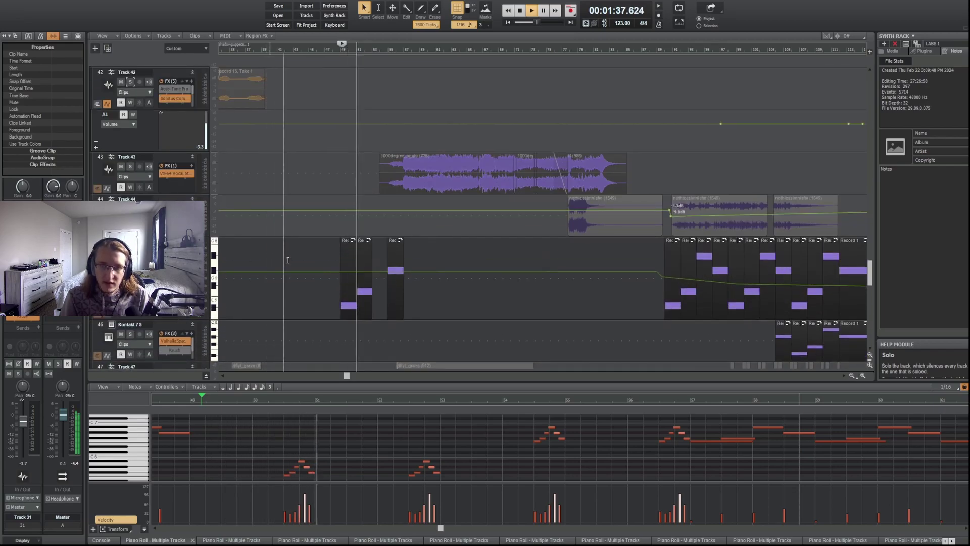
pyautogui.scroll(8, 358, 263)
pyautogui.scroll(20, 358, 263)
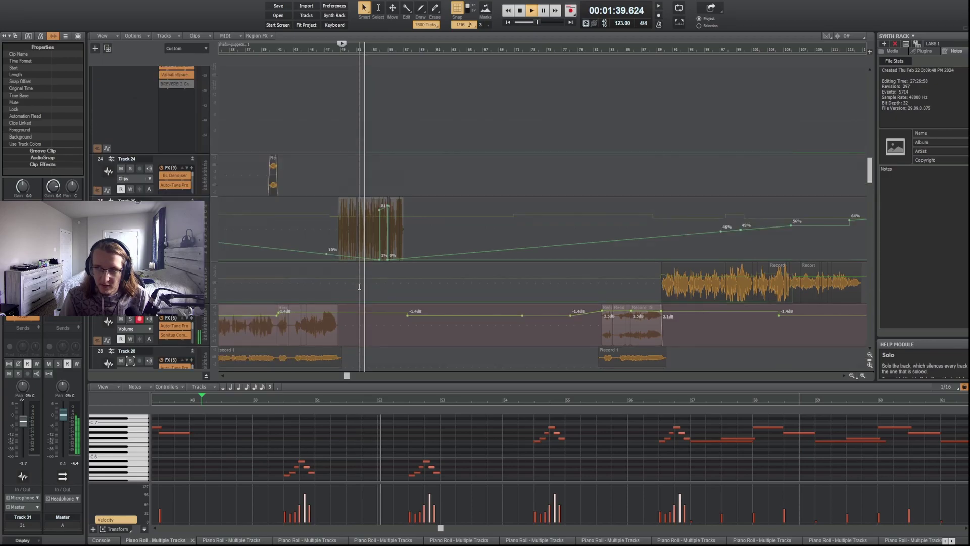
pyautogui.scroll(10, 361, 276)
pyautogui.press('space')
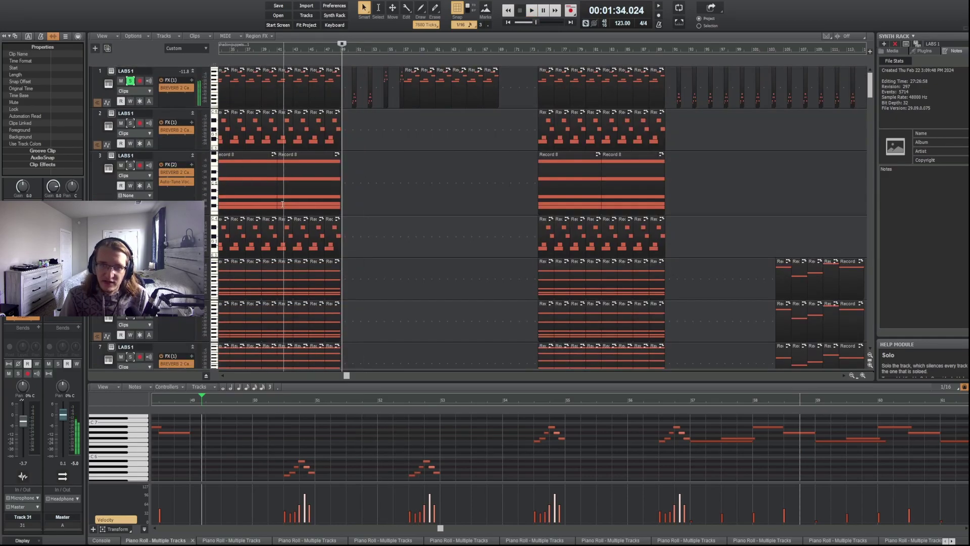
# Solo Kontakt 7 8 on track 45, play it from around bar 49, and open its Analog Dreams instrument.
pyautogui.scroll(-20, 487, 229)
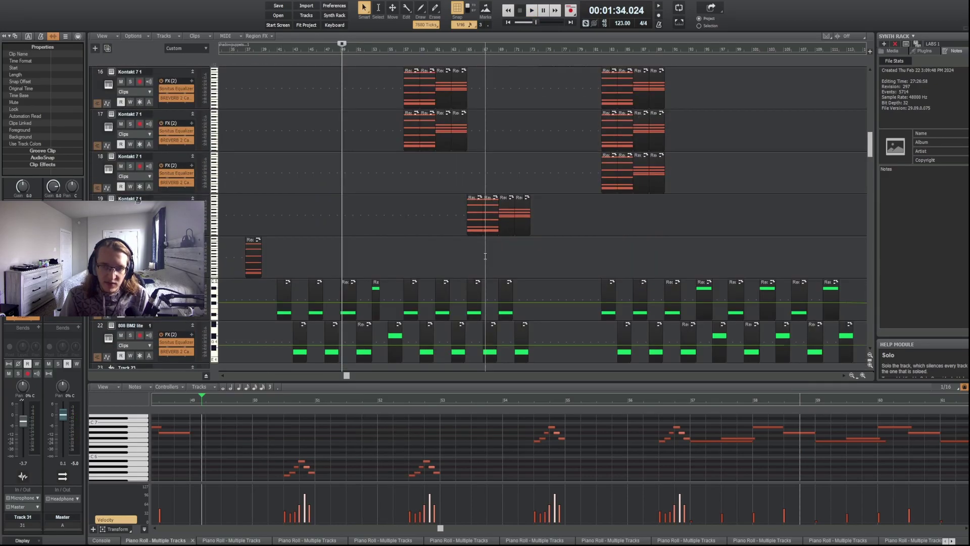
pyautogui.scroll(-15, 487, 259)
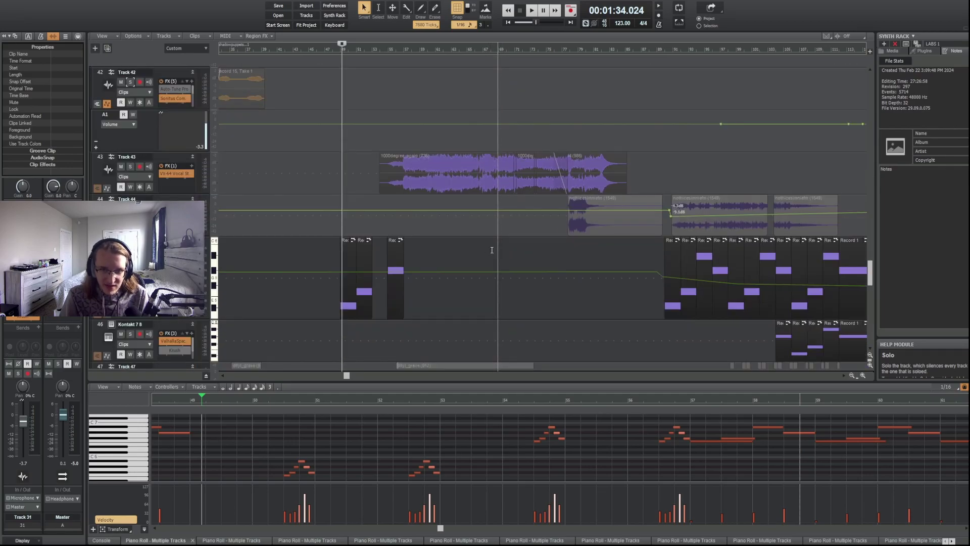
pyautogui.press('space')
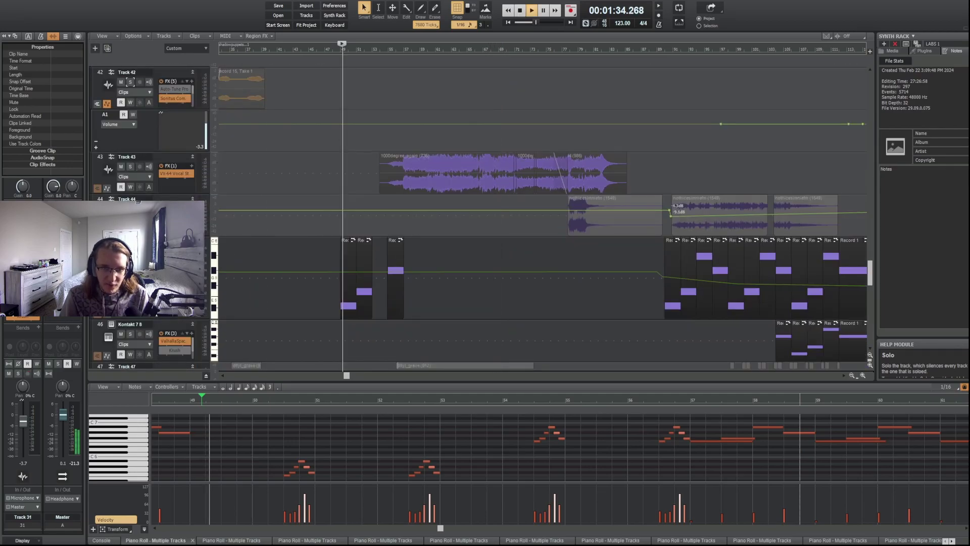
pyautogui.click(284, 260)
pyautogui.press('space')
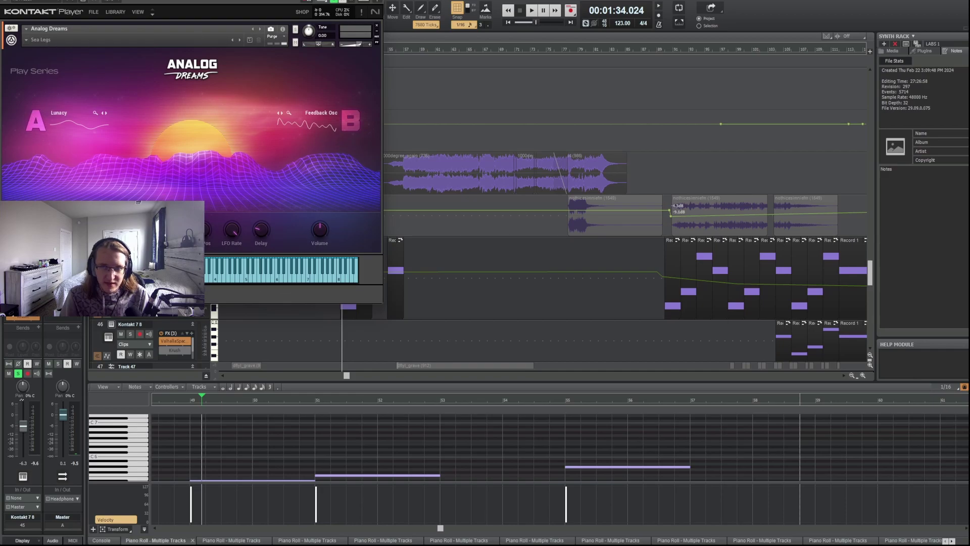
# Close the instrument window and inspect the ValhallaSpaceModulator effect on track 45.
pyautogui.press('Escape')
pyautogui.scroll(-2, 480, 207)
pyautogui.doubleClick(175, 196)
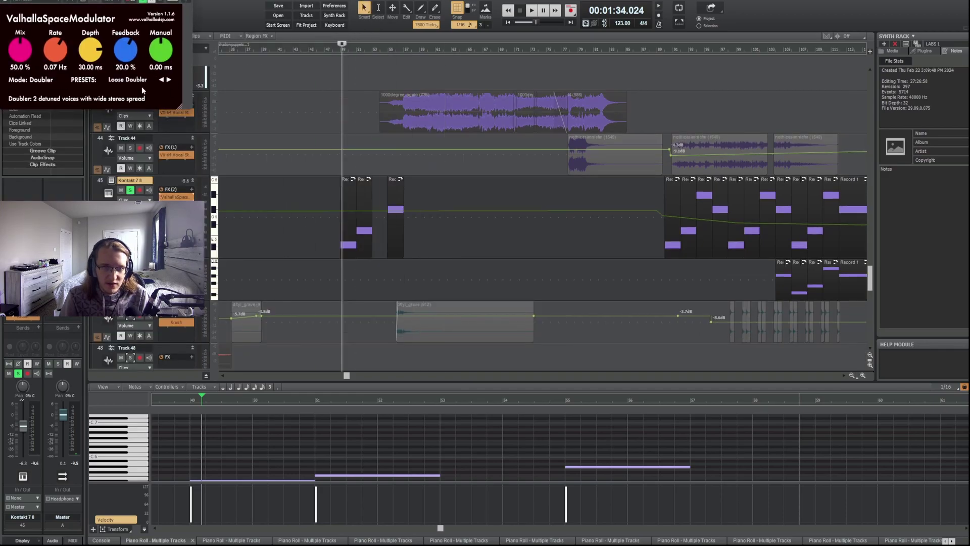
pyautogui.press('Escape')
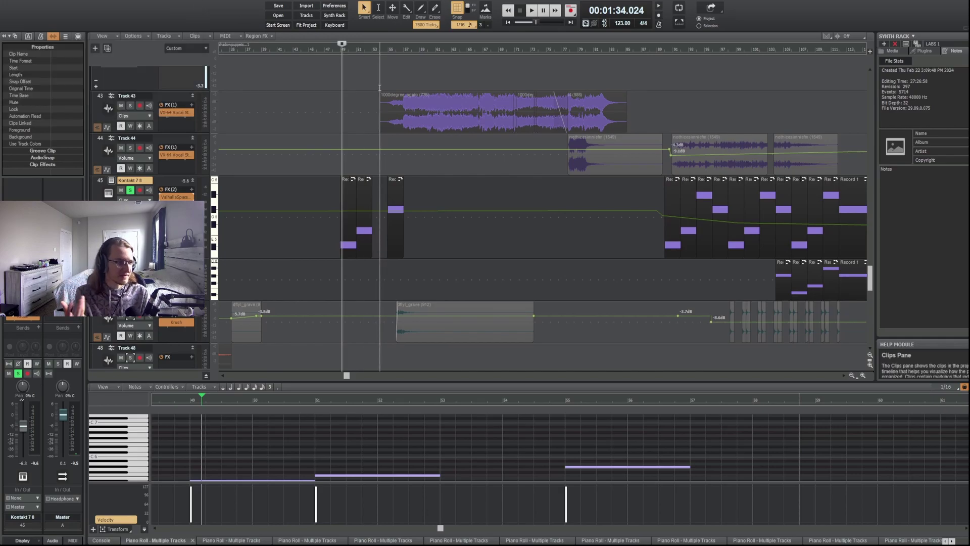
# Play the soloed Kontakt 7 8 part on track 45, then unsolo it to hear it within the full mix.
pyautogui.press('space')
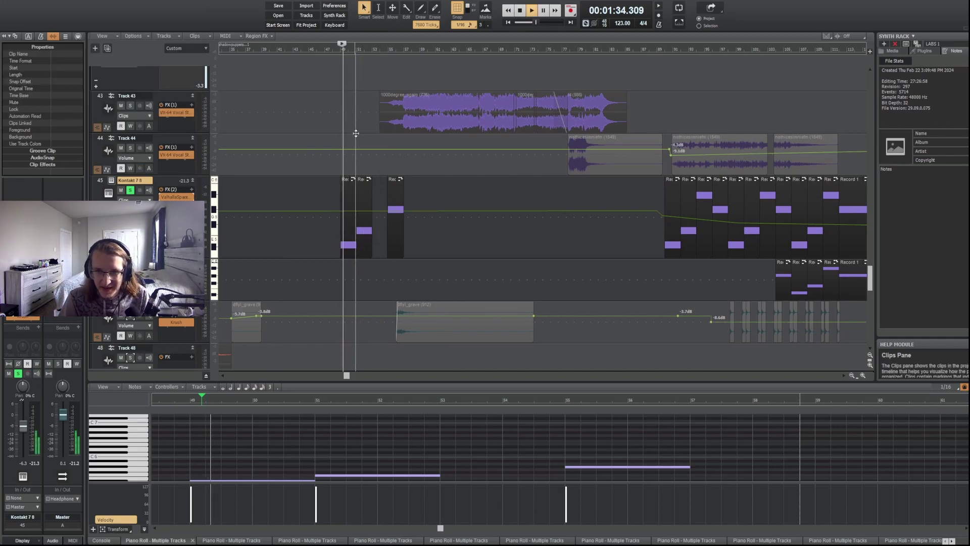
pyautogui.click(131, 191)
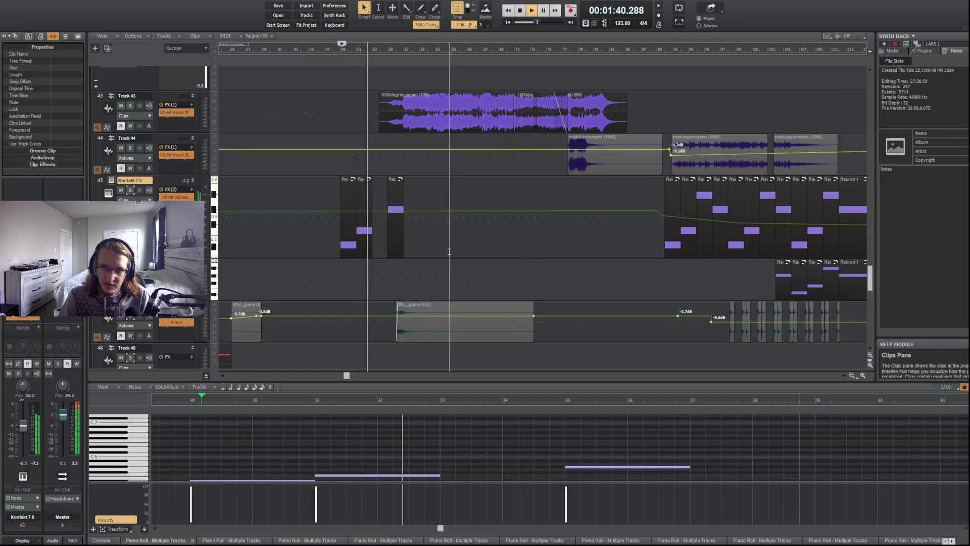
pyautogui.press('space')
# Solo Track 55 and play its chopped audio clips from around bar 49.
pyautogui.scroll(10, 429, 252)
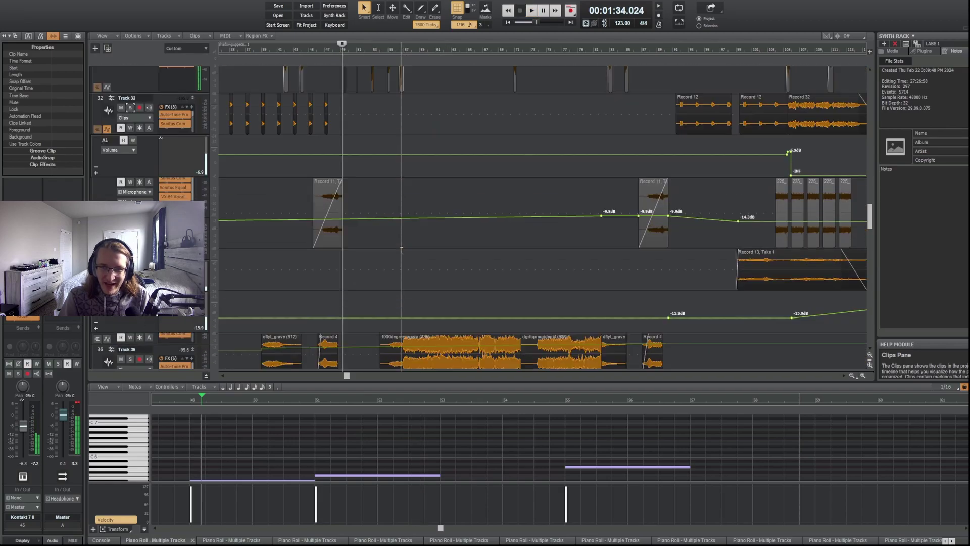
pyautogui.scroll(-15, 402, 252)
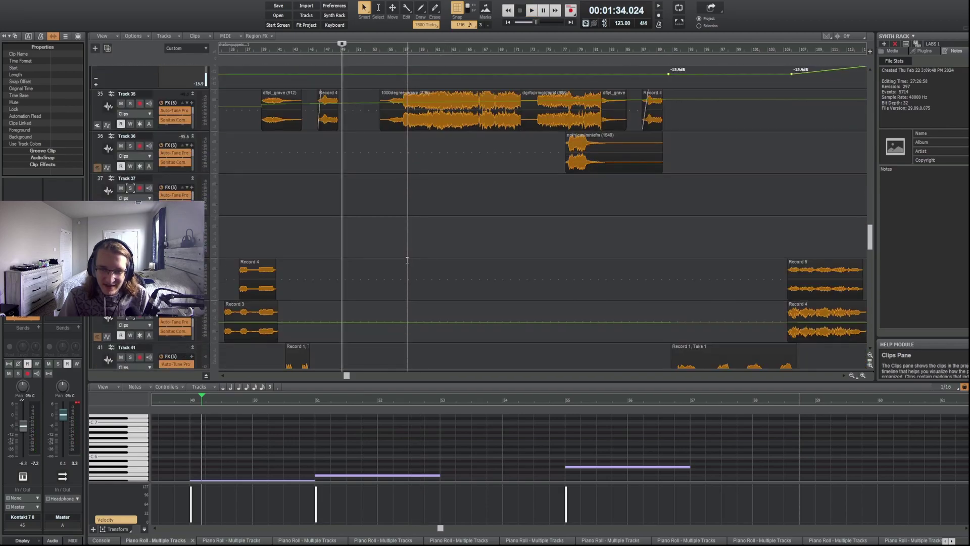
pyautogui.press('space')
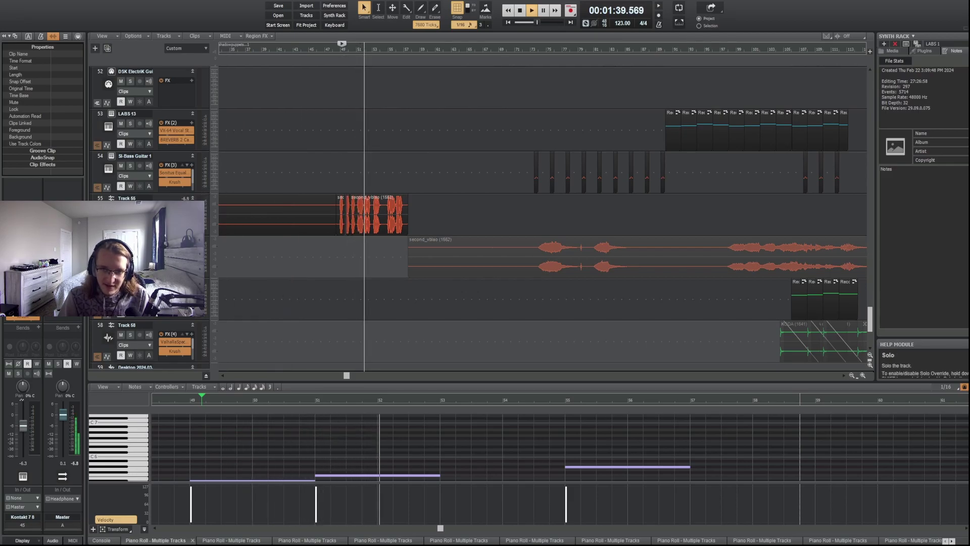
pyautogui.press('space')
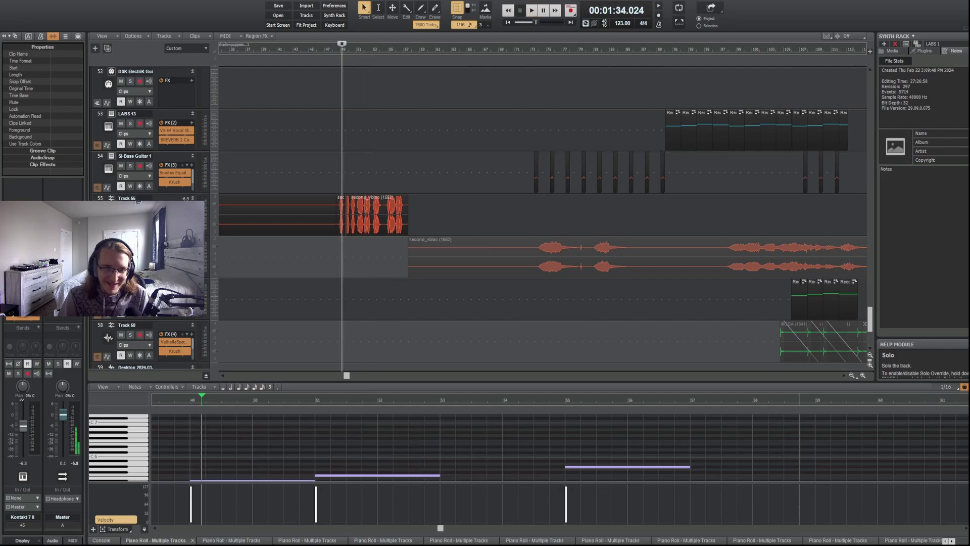
# Play the full mix from around bar 49 and jump ahead to bar 55.
pyautogui.scroll(-3, 386, 239)
pyautogui.scroll(6, 386, 240)
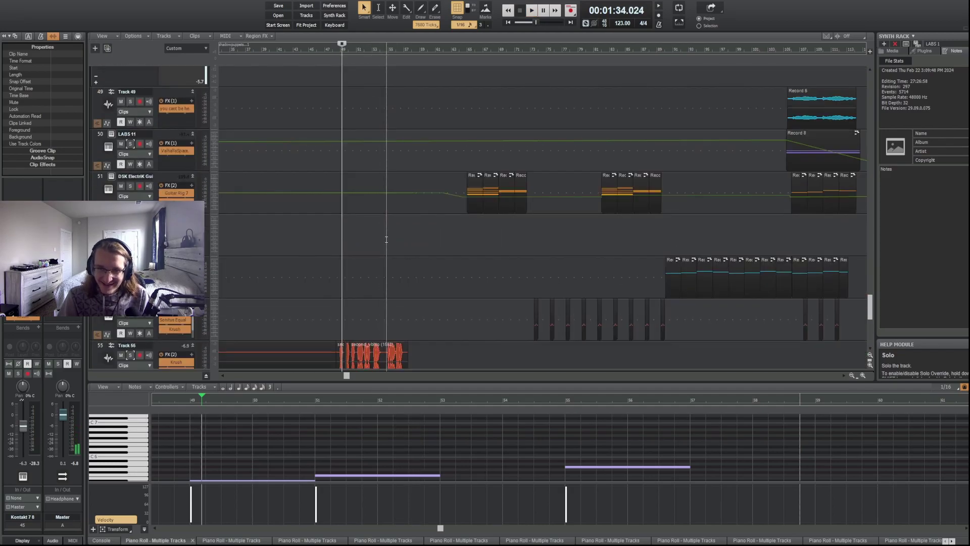
pyautogui.scroll(5, 386, 240)
pyautogui.press('space')
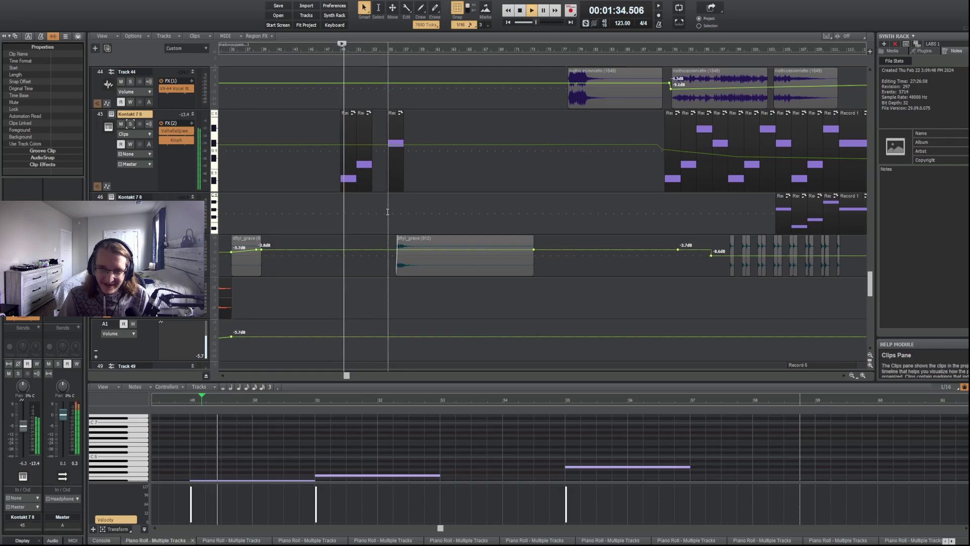
pyautogui.click(393, 216)
# Review the clips from Track 43 up to the 808 tracks 21 and 22 while the mix plays, and stop the playback.
pyautogui.scroll(2, 393, 216)
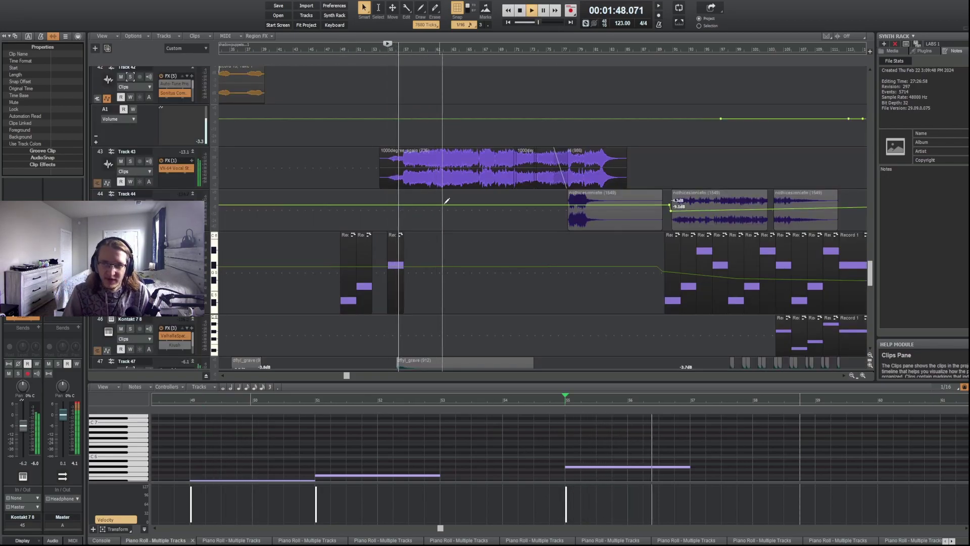
pyautogui.scroll(2, 476, 229)
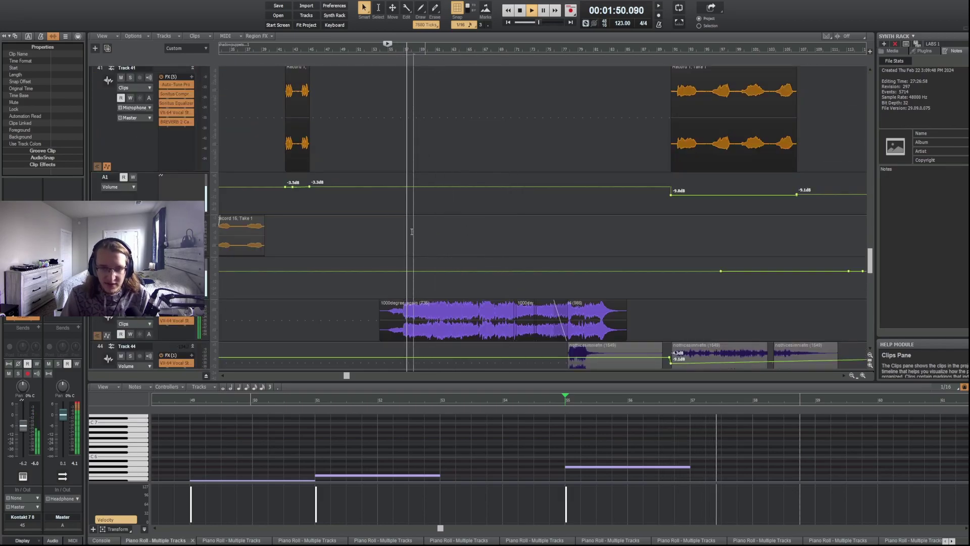
pyautogui.scroll(2, 394, 230)
pyautogui.scroll(6, 385, 230)
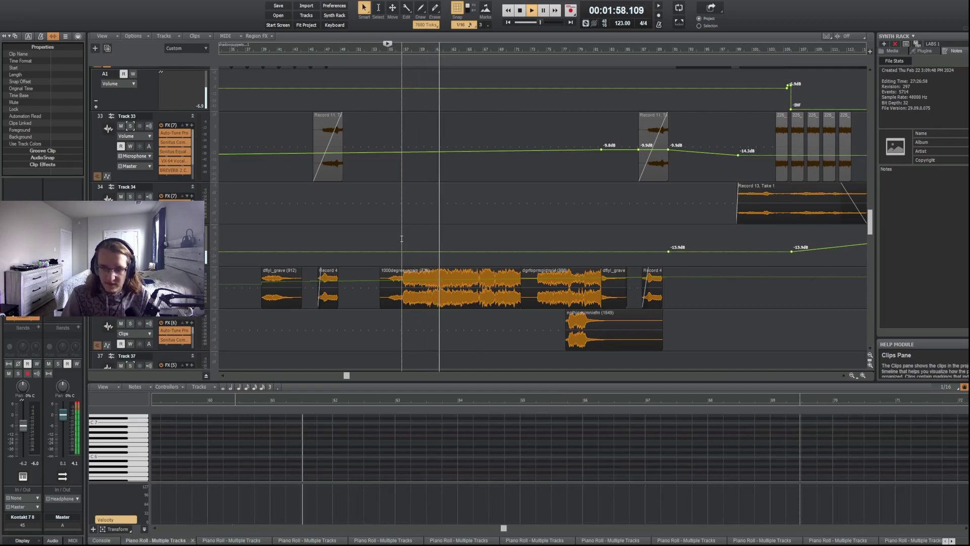
pyautogui.scroll(12, 404, 243)
pyautogui.press('space')
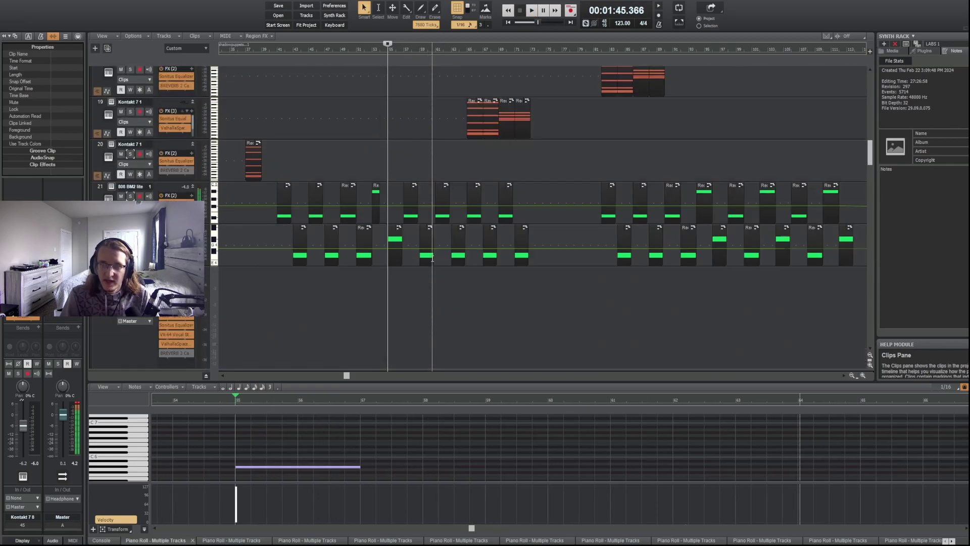
# Solo the Kontakt 7 1 parts on tracks 16 and 17 and play them from just before bar 57.
pyautogui.scroll(4, 432, 258)
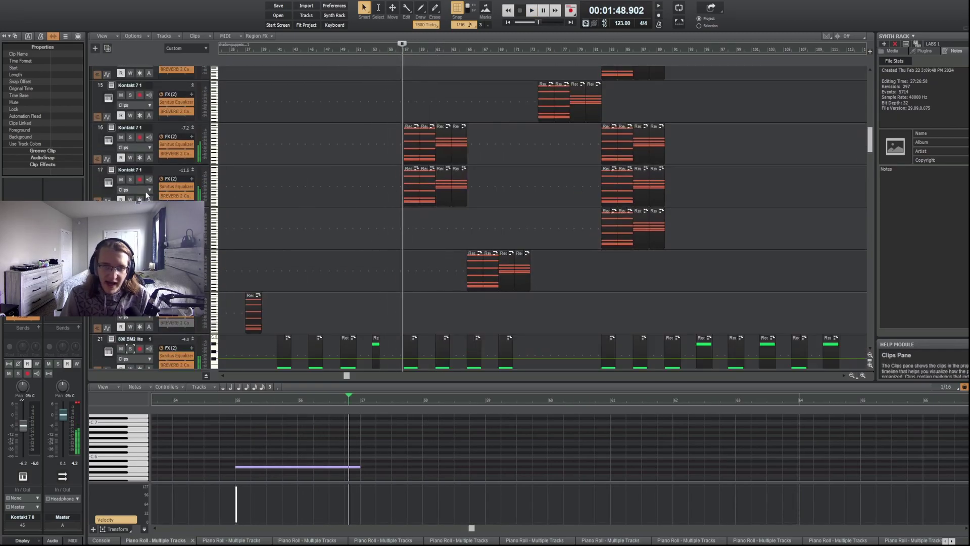
pyautogui.press('space')
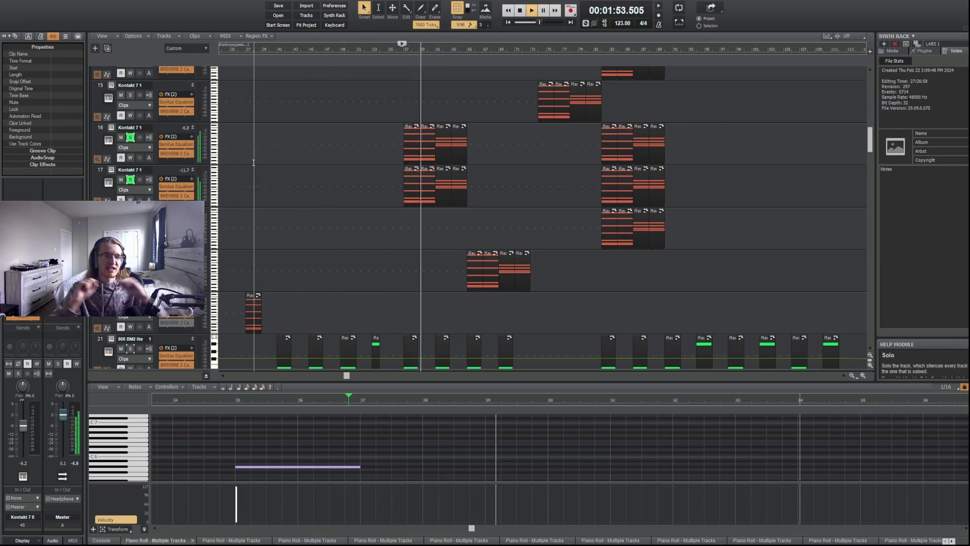
pyautogui.press('space')
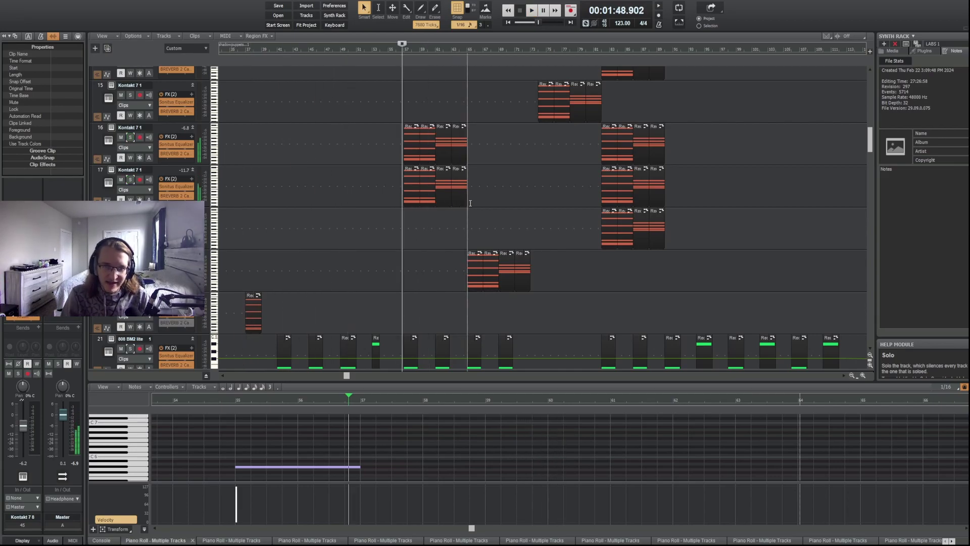
# Solo the drum loop on Track 12 and play it from just before bar 57.
pyautogui.scroll(7, 464, 202)
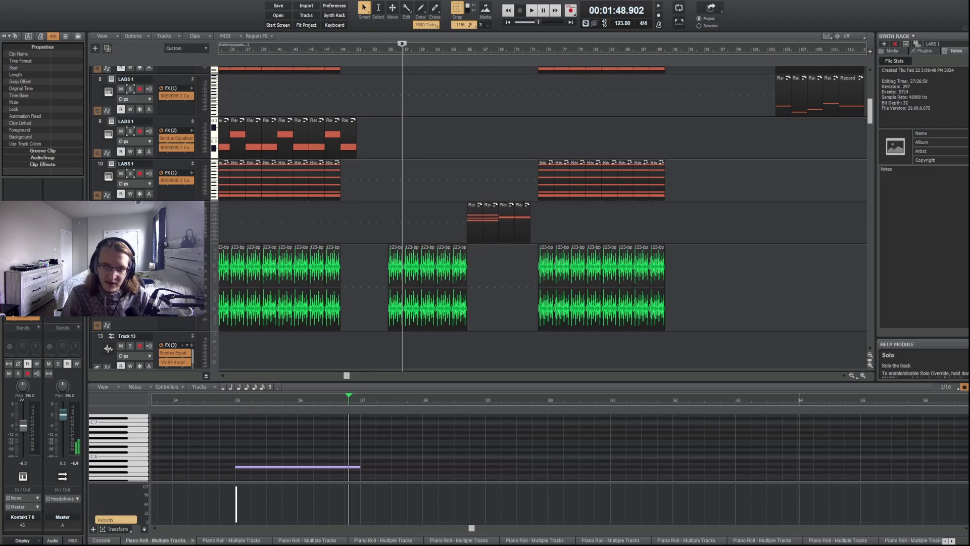
pyautogui.press('space')
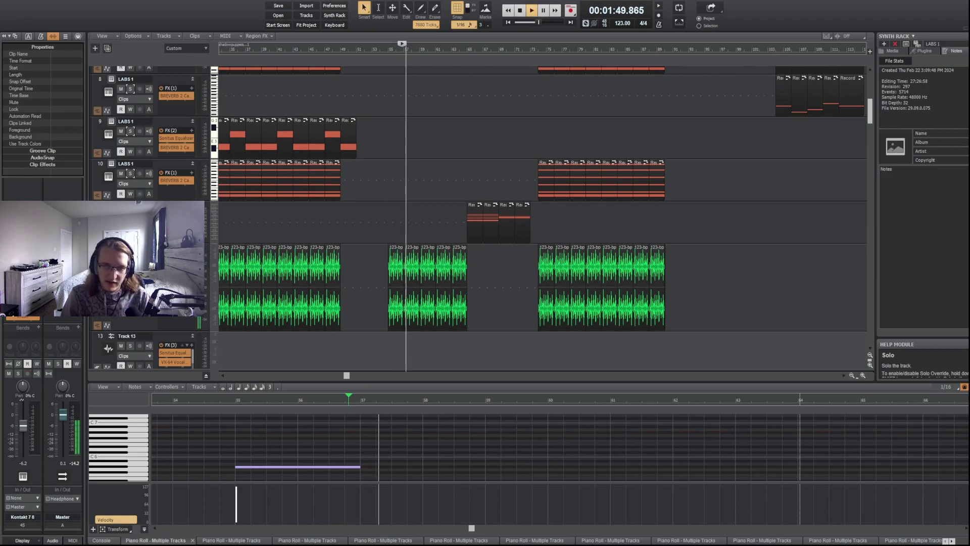
pyautogui.press('space')
# Solo LABS 1 on track 1 and play it from just before bar 57.
pyautogui.scroll(7, 497, 214)
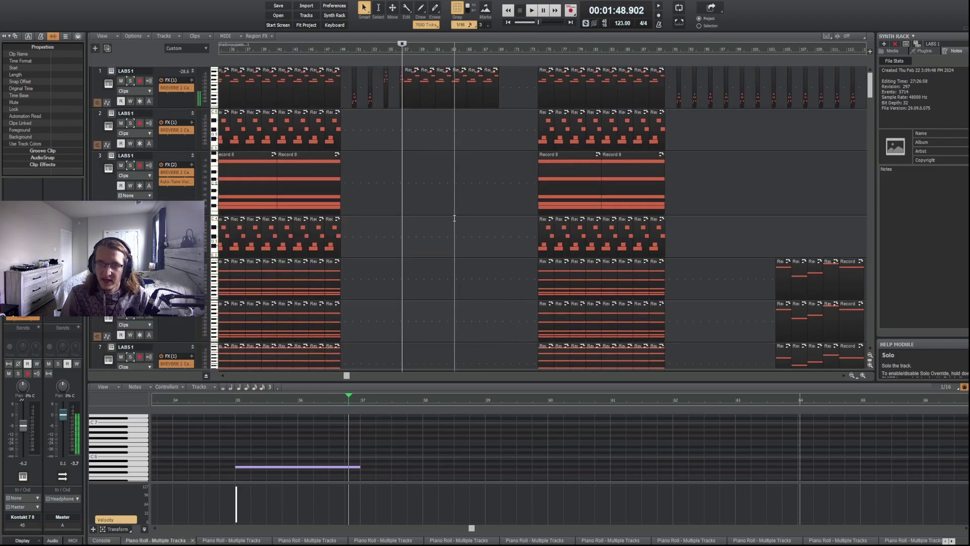
pyautogui.press('space')
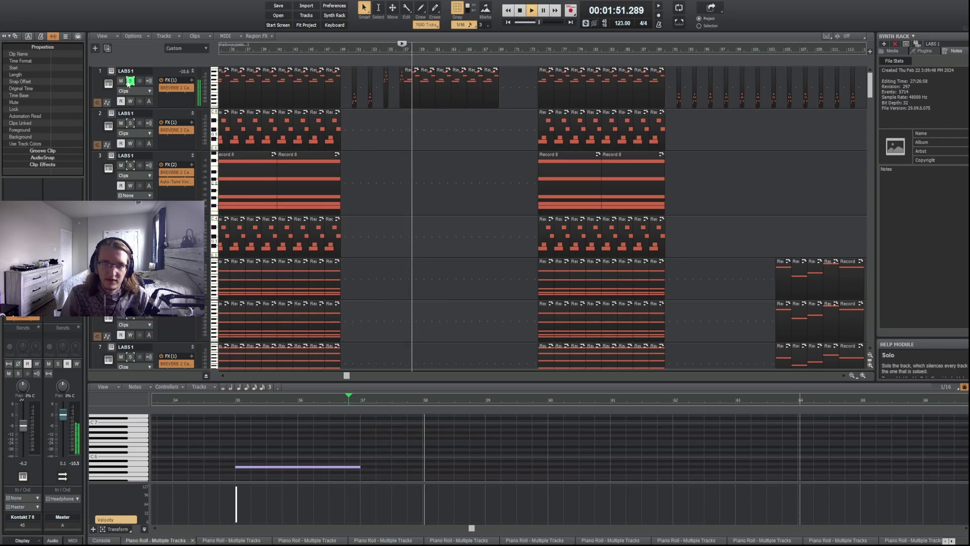
pyautogui.press('space')
# Enlarge the Track 35 lane, solo the track, and play its vocal clips from just before bar 57.
pyautogui.scroll(-20, 413, 187)
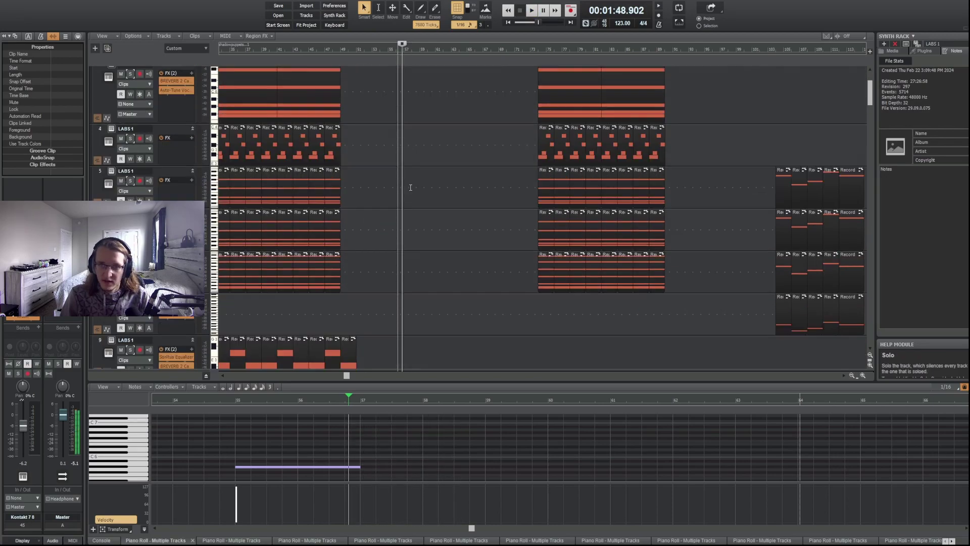
pyautogui.scroll(-3, 414, 187)
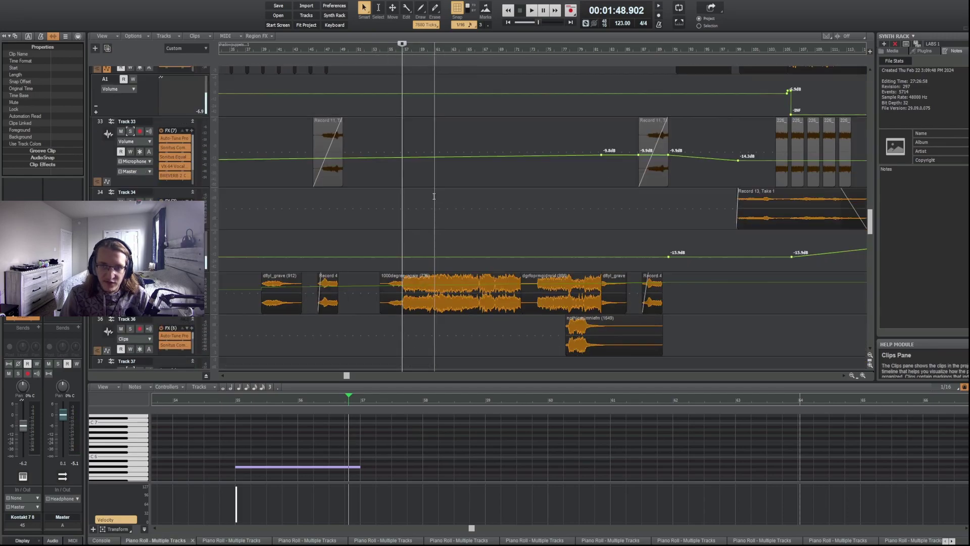
pyautogui.moveTo(178, 193); pyautogui.dragTo(297, 247)
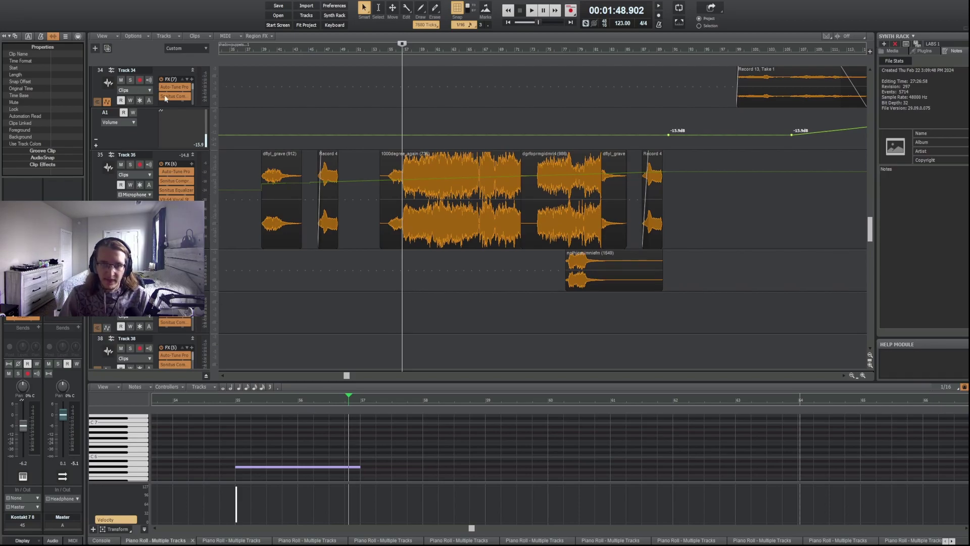
pyautogui.click(130, 165)
pyautogui.press('space')
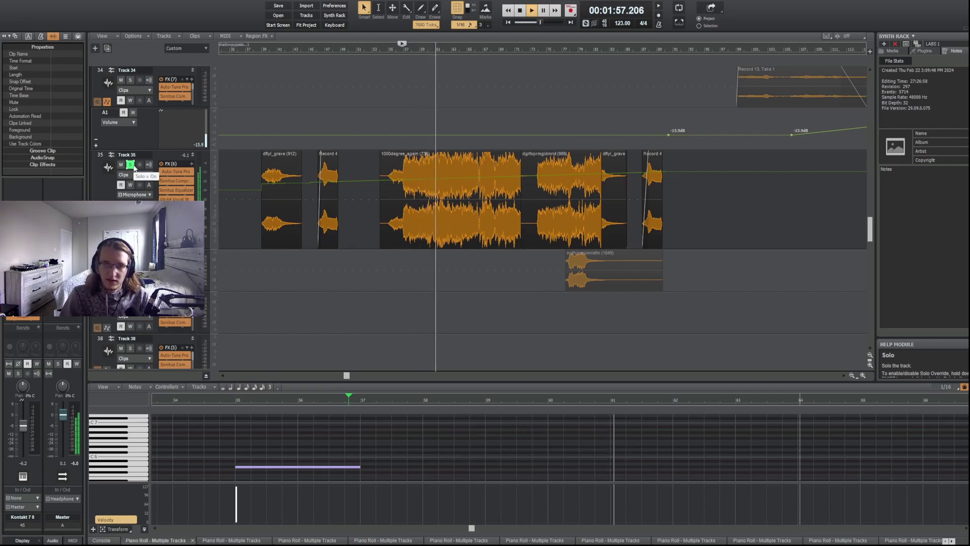
# Solo the long purple vocal clips on Track 43 and play them from just before bar 57.
pyautogui.press('space')
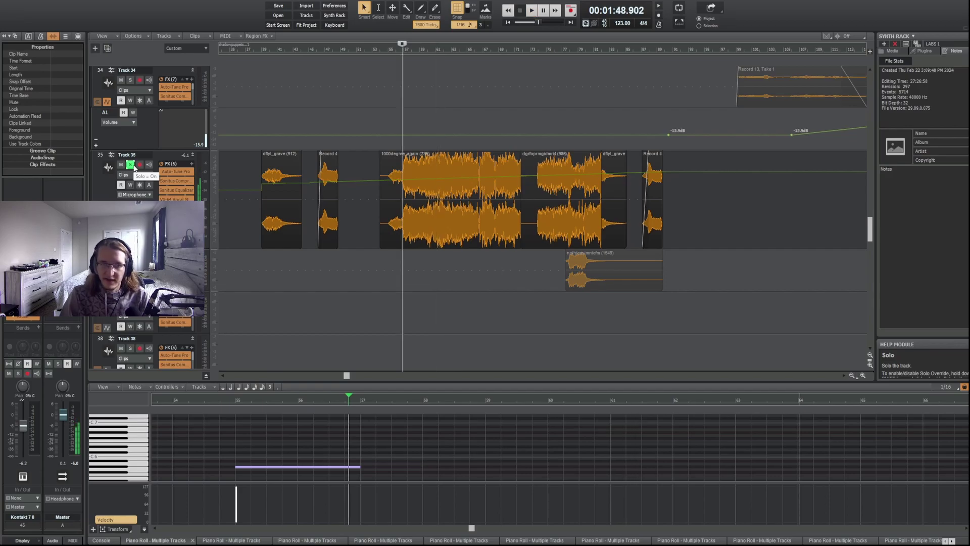
pyautogui.scroll(-9, 433, 255)
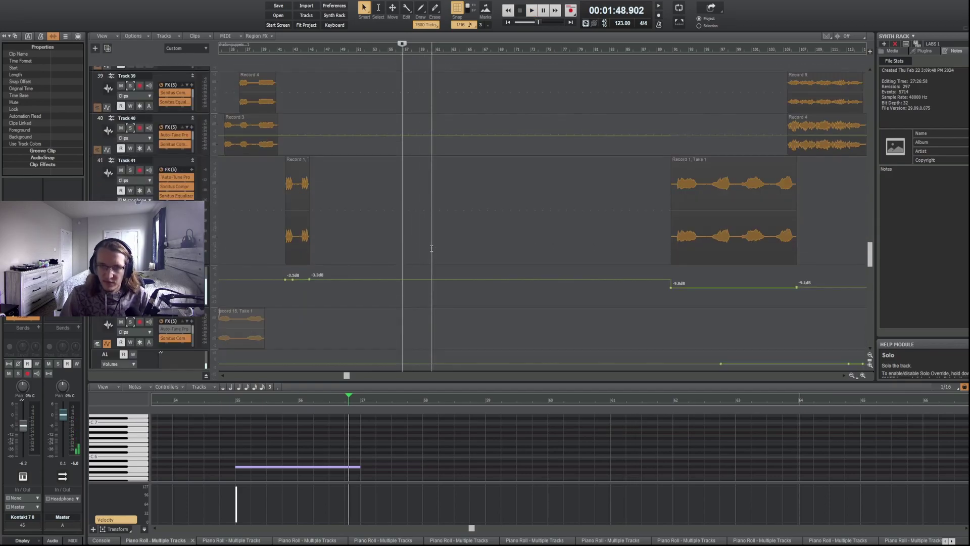
pyautogui.scroll(9, 135, 124)
pyautogui.press('space')
pyautogui.scroll(-10, 256, 216)
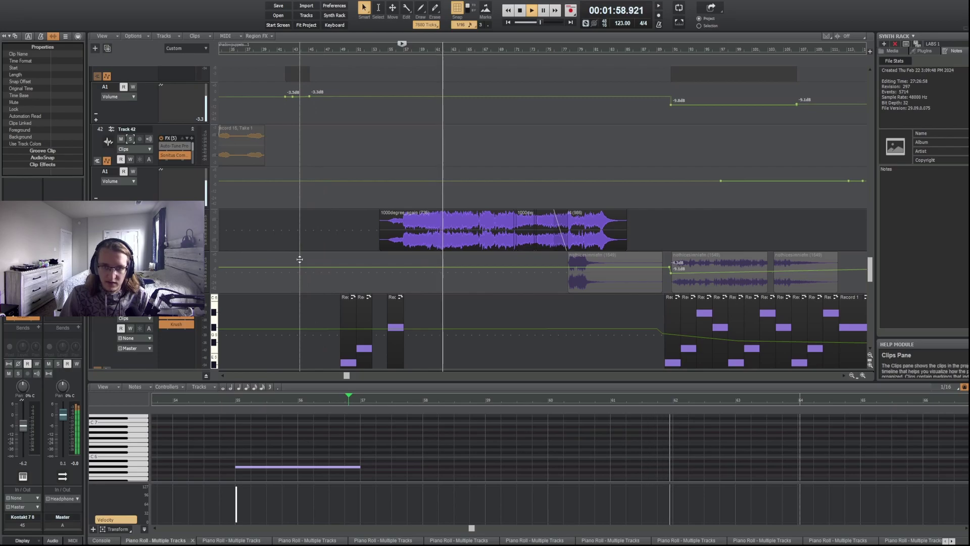
pyautogui.press('space')
# Solo Track 47 and play its clip together with Track 43 from just before bar 56.
pyautogui.doubleClick(174, 150)
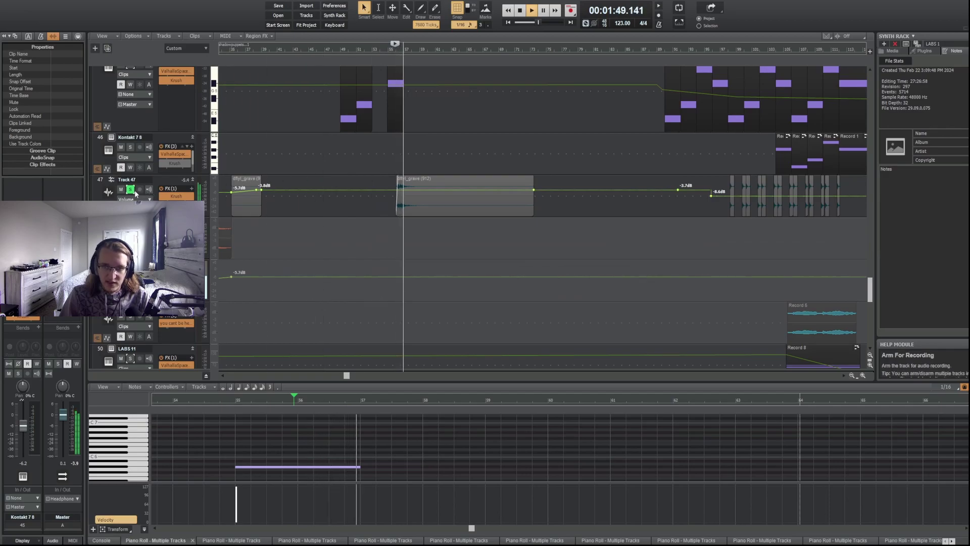
pyautogui.scroll(-10, 539, 238)
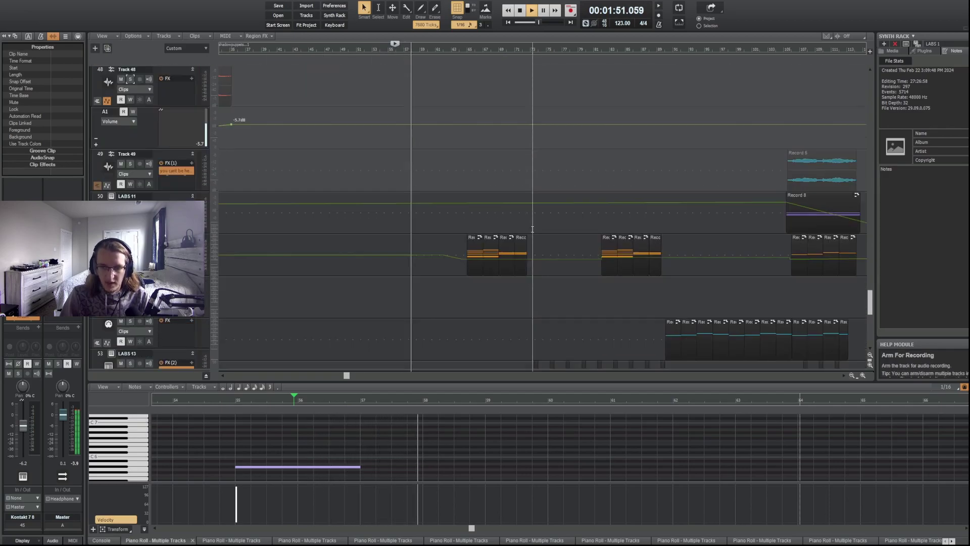
pyautogui.scroll(12, 539, 238)
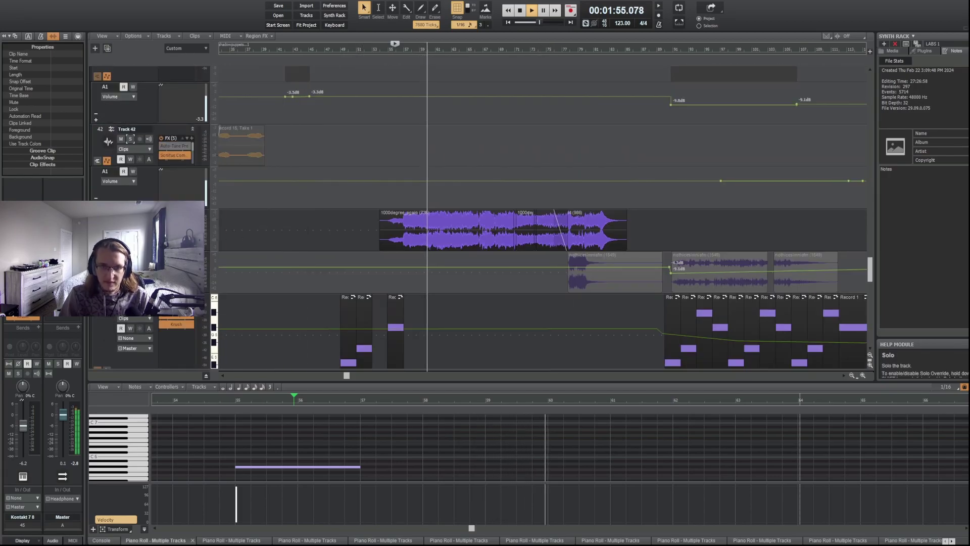
pyautogui.press('space')
# Look through the instrument, bass and vocal tracks for the other parts arranged around bar 56.
pyautogui.scroll(12, 316, 250)
pyautogui.scroll(15, 316, 250)
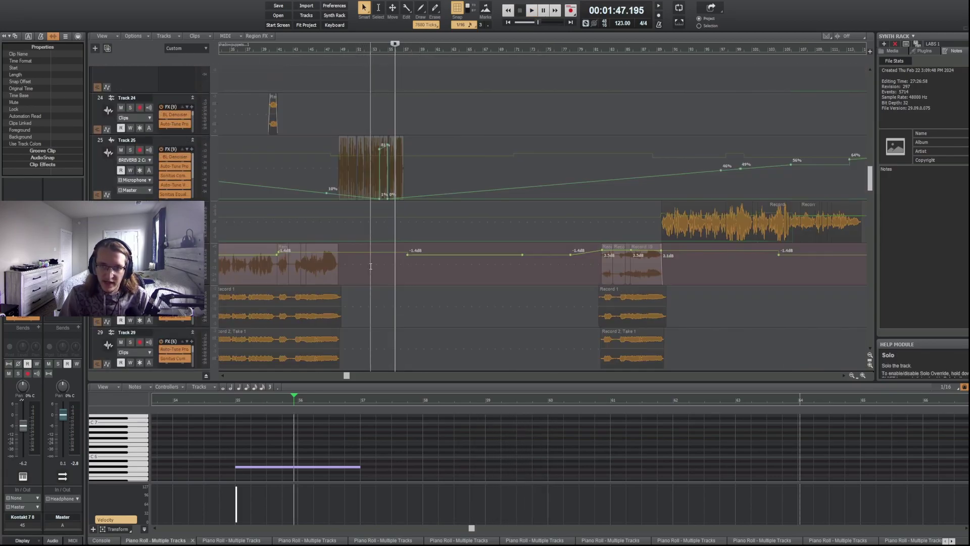
pyautogui.scroll(8, 368, 264)
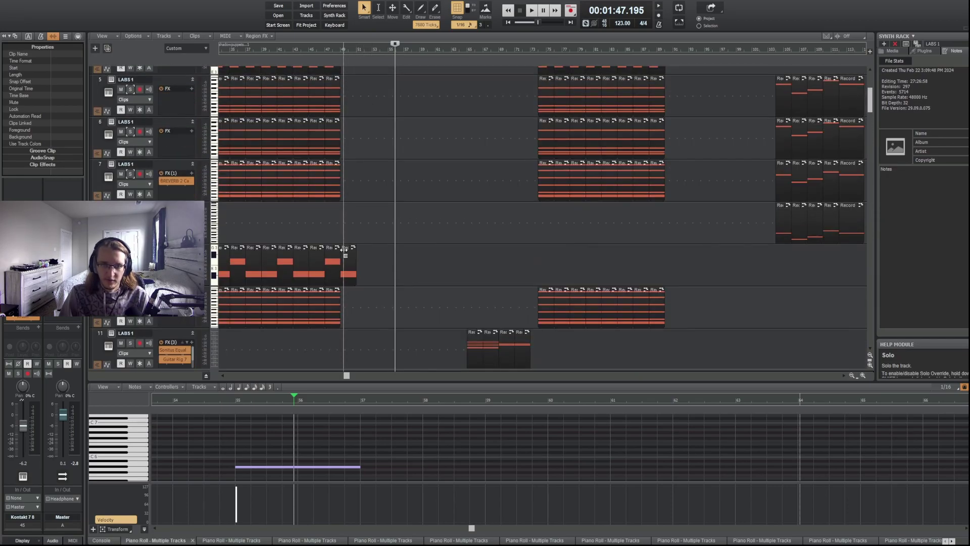
pyautogui.scroll(-15, 347, 252)
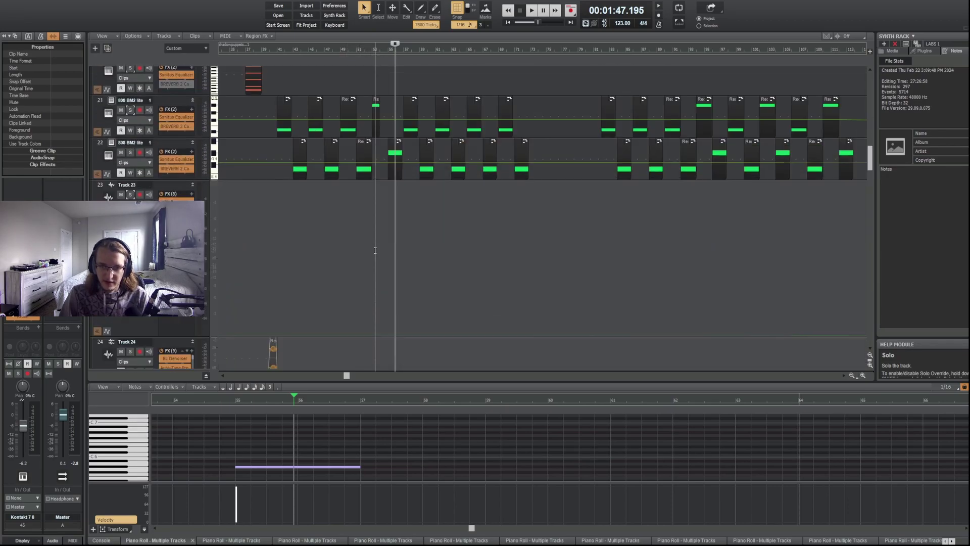
pyautogui.scroll(-3, 384, 249)
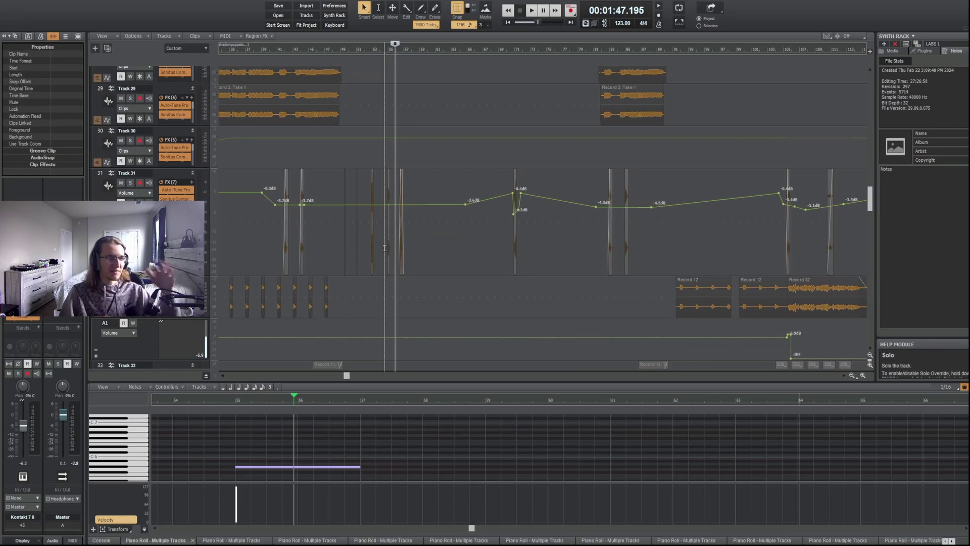
pyautogui.scroll(-12, 383, 250)
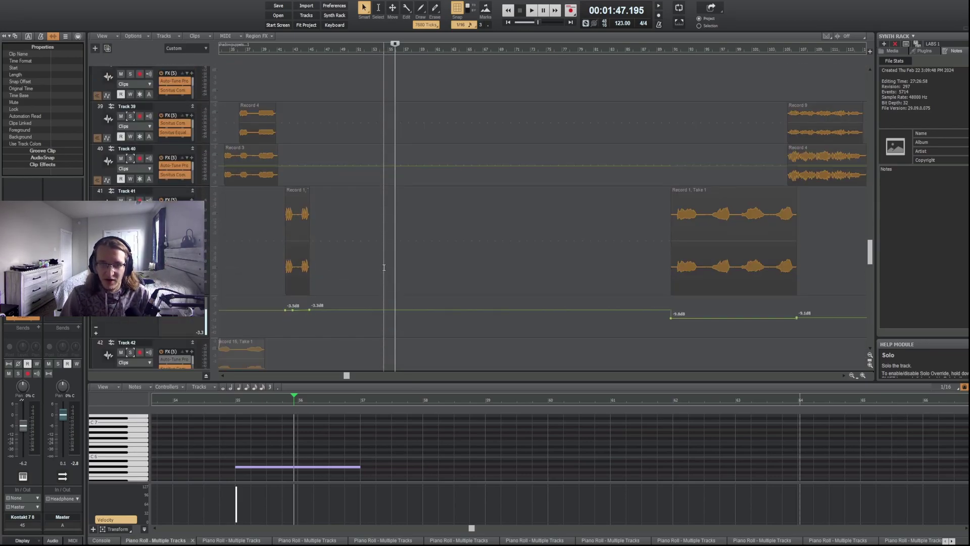
pyautogui.scroll(-10, 384, 267)
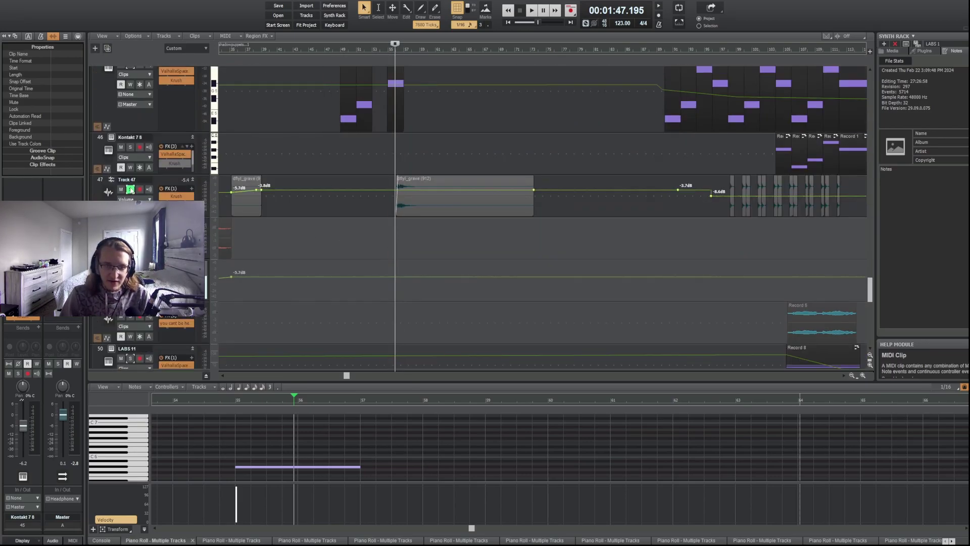
pyautogui.scroll(-9, 434, 258)
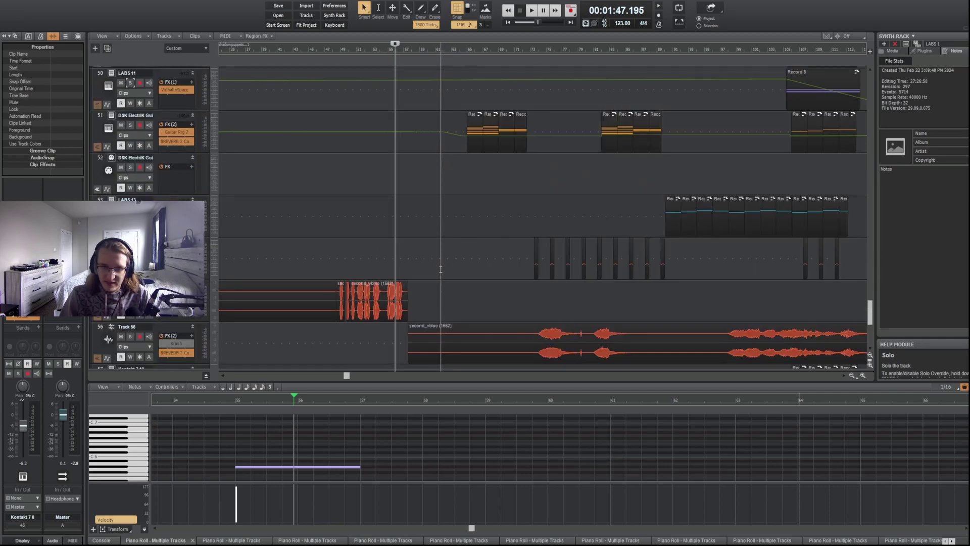
# Clear the solos and play the full mix from just before bar 56 into the section at bar 65.
pyautogui.scroll(14, 444, 252)
pyautogui.press('space')
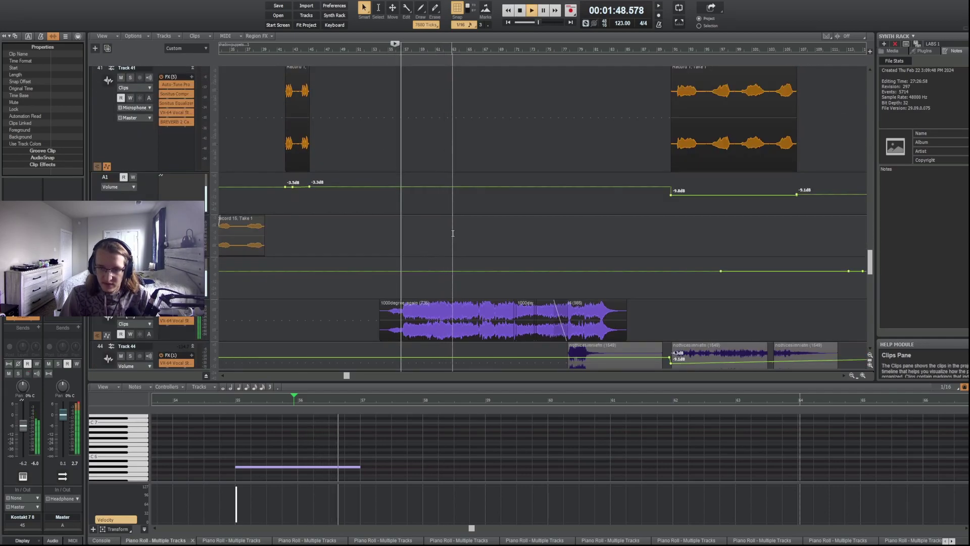
pyautogui.scroll(-1, 457, 236)
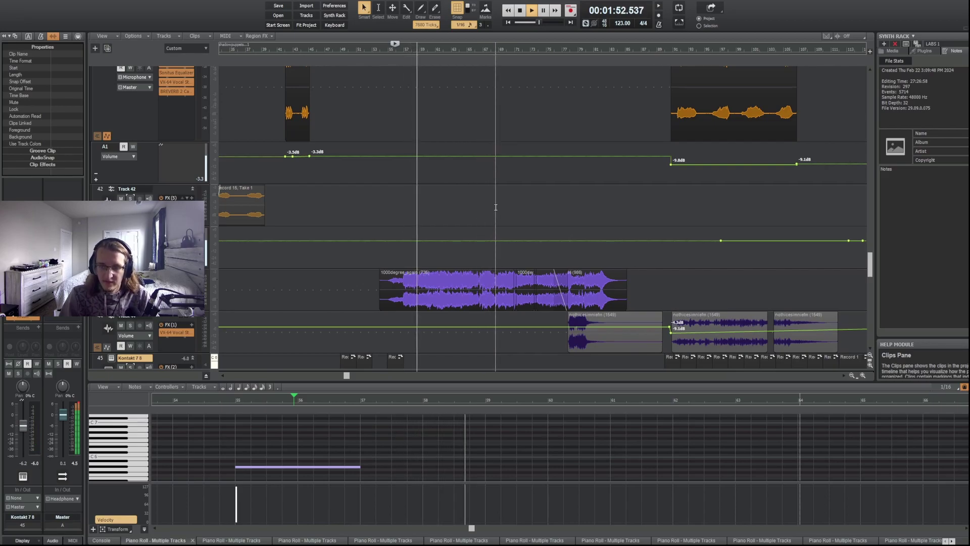
pyautogui.scroll(1, 496, 207)
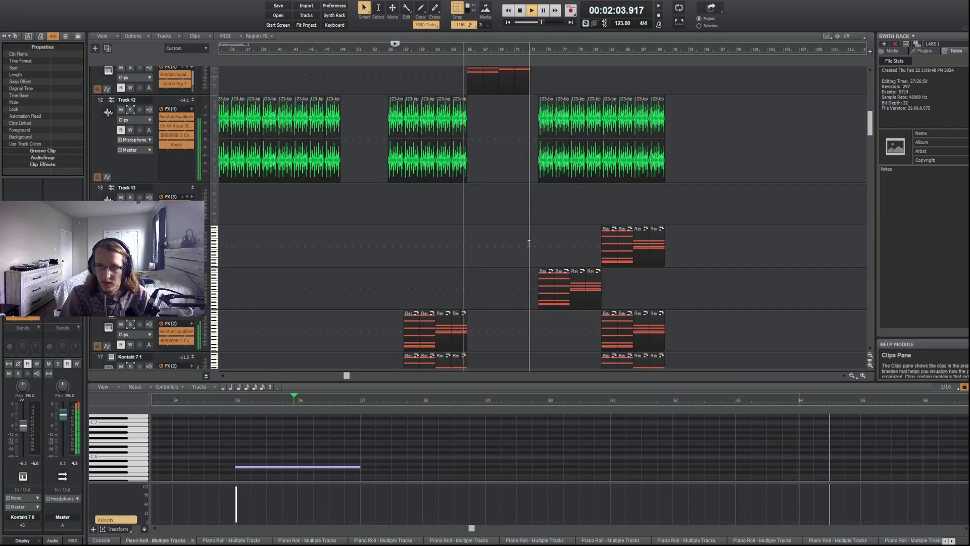
pyautogui.scroll(2, 529, 243)
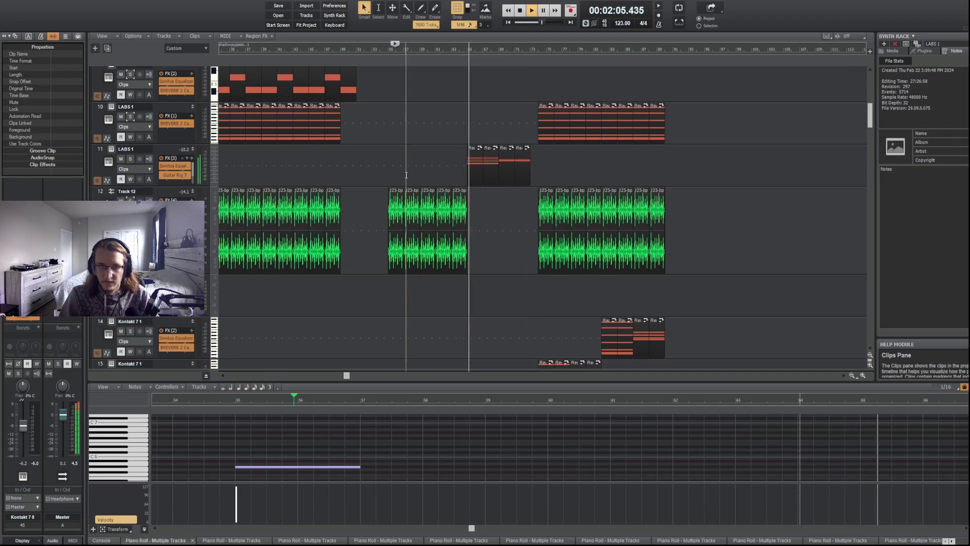
pyautogui.press('space')
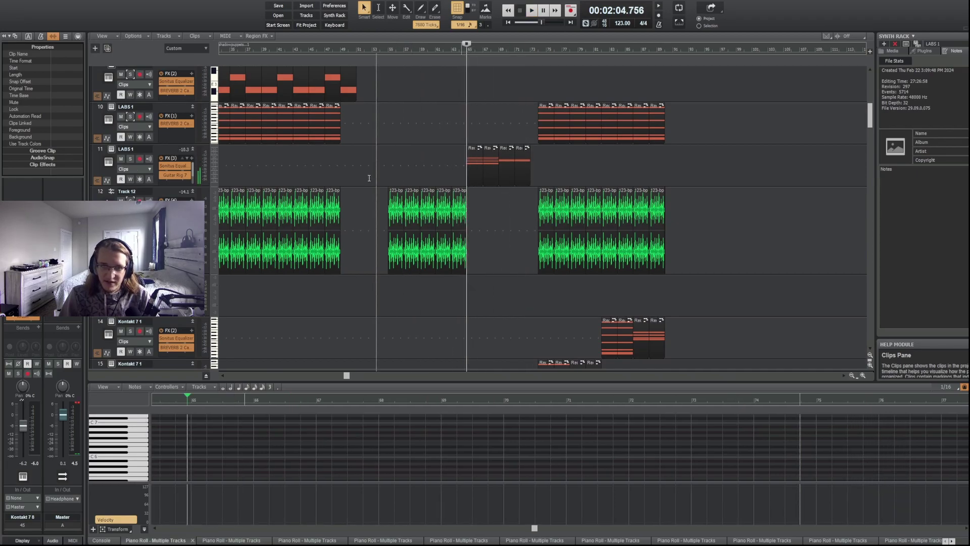
# Solo LABS 1 on track 11 and play it from just before bar 65.
pyautogui.click(130, 159)
pyautogui.press('space')
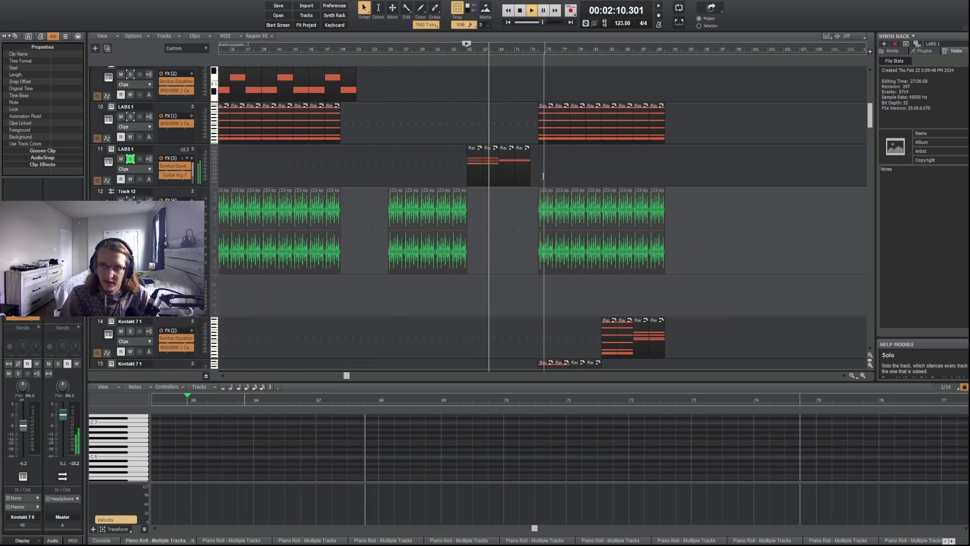
pyautogui.press('space')
# Solo Kontakt 7 1 on track 19 and play it from just before bar 65, comparing it with LABS 1 on track 11.
pyautogui.scroll(-5, 496, 190)
pyautogui.scroll(-4, 496, 190)
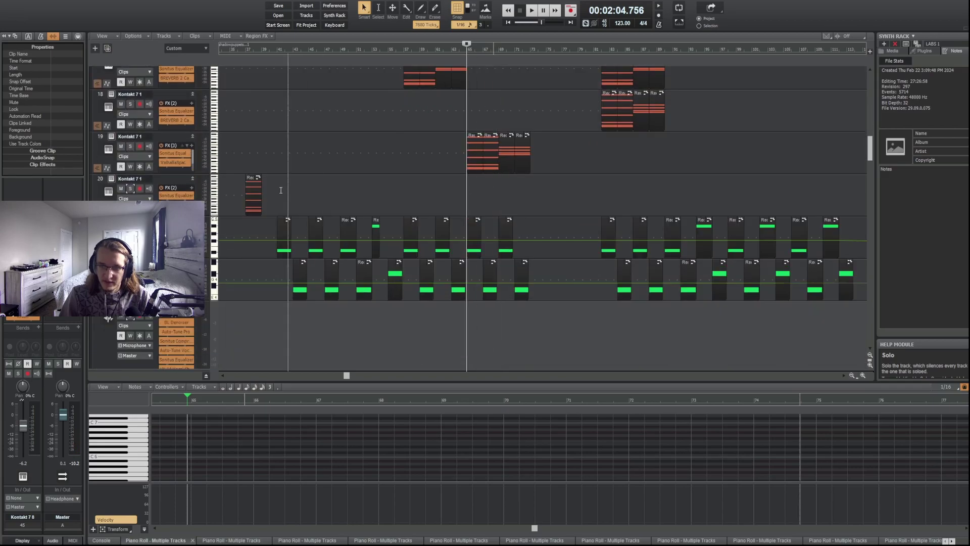
pyautogui.press('space')
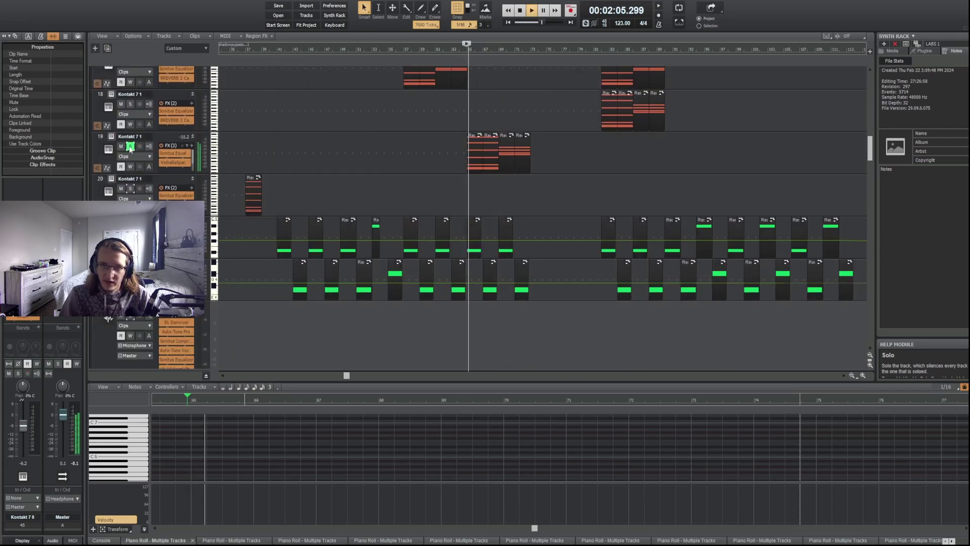
pyautogui.scroll(8, 150, 154)
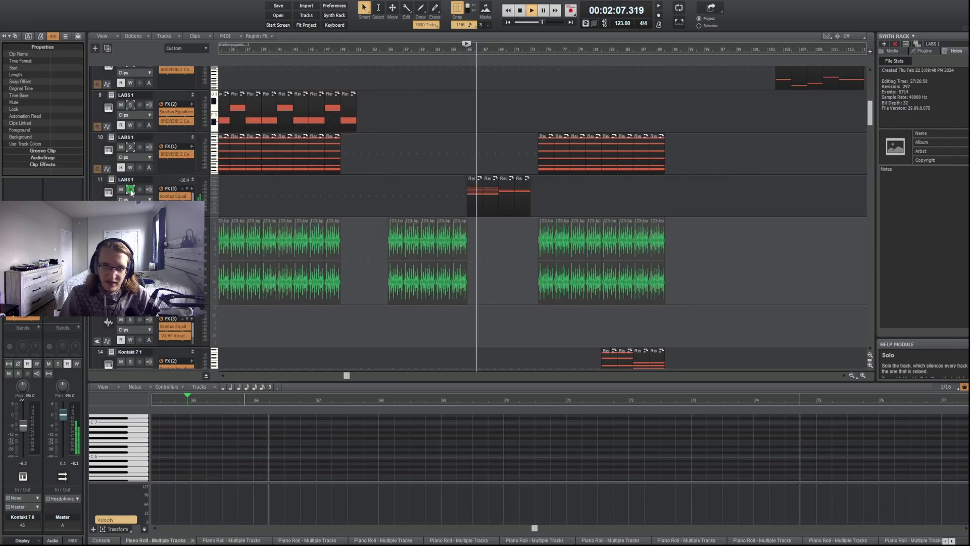
pyautogui.scroll(-8, 462, 202)
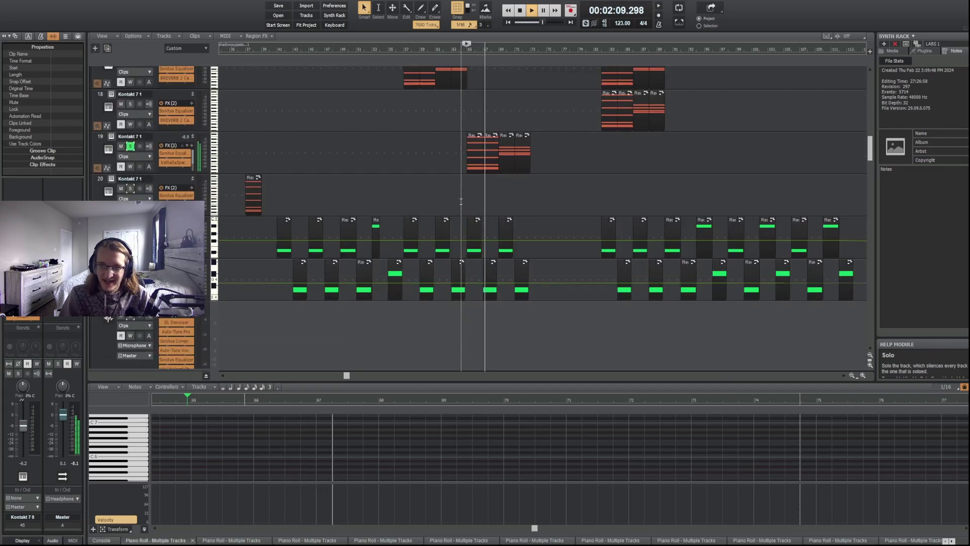
# Solo the DSK ElectriK Guitar on track 51, play it from just before bar 65, and enlarge its lane.
pyautogui.scroll(-15, 461, 202)
pyautogui.scroll(-12, 467, 188)
pyautogui.press('space')
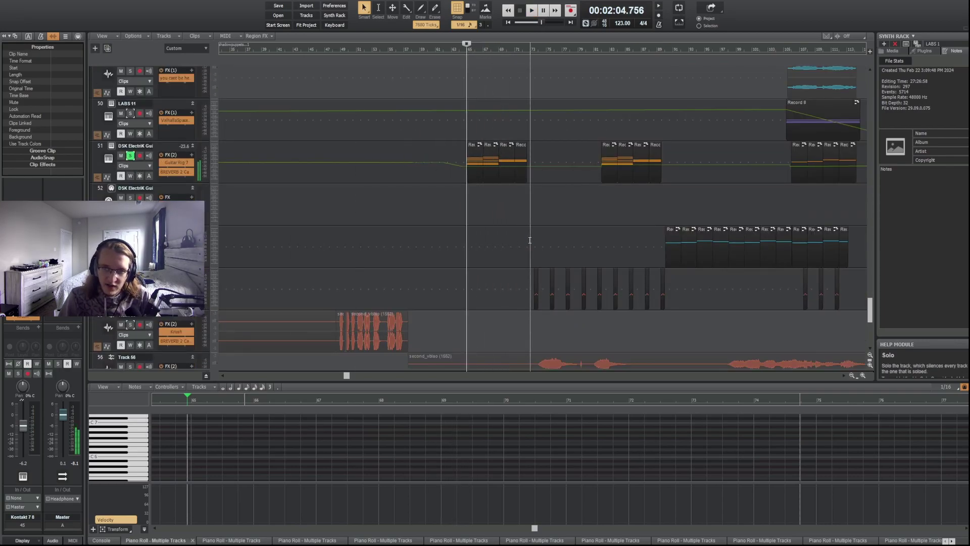
pyautogui.press('space')
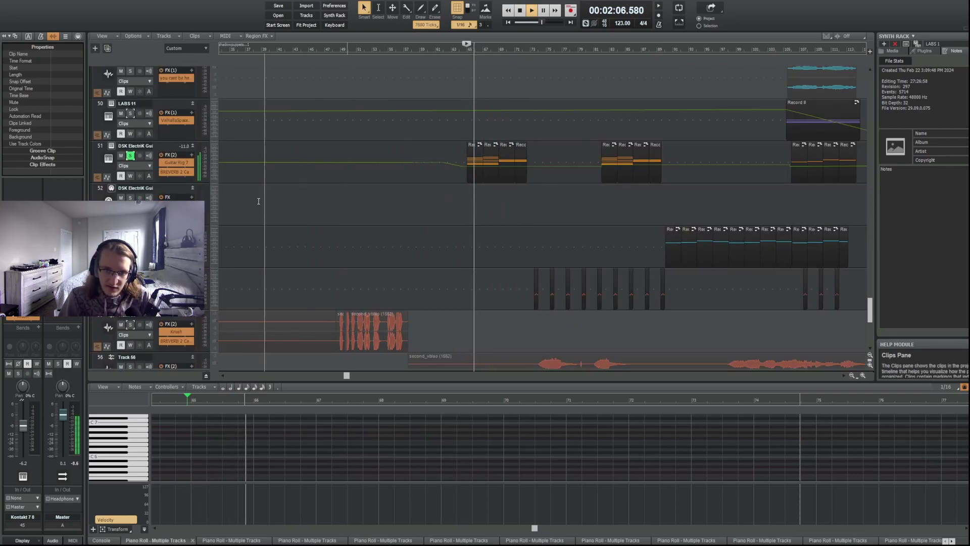
pyautogui.moveTo(173, 184); pyautogui.dragTo(172, 210)
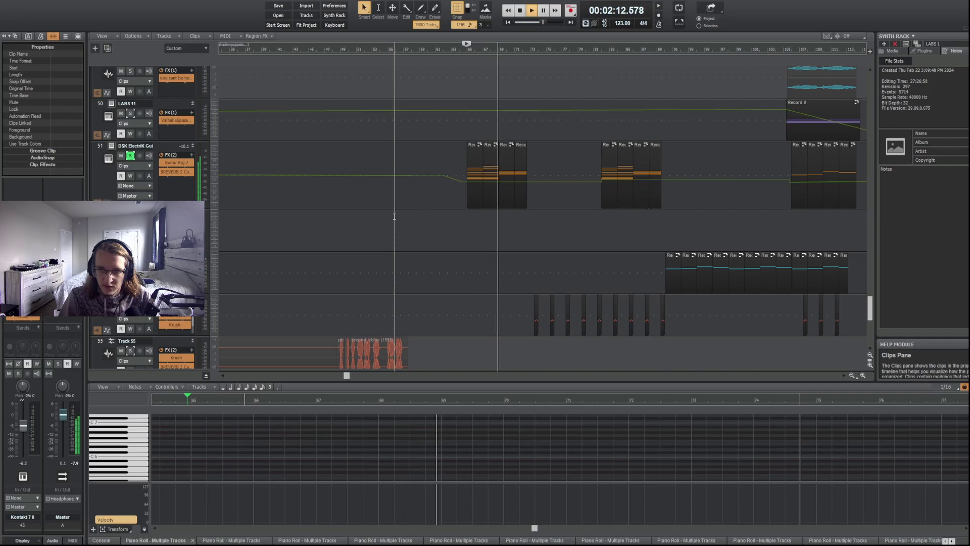
pyautogui.scroll(-5, 411, 230)
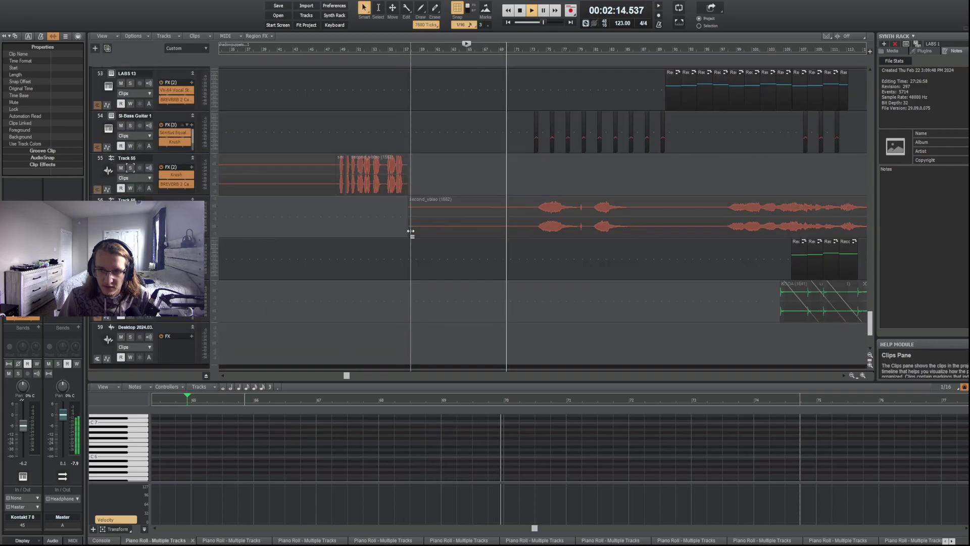
pyautogui.scroll(20, 437, 238)
pyautogui.press('space')
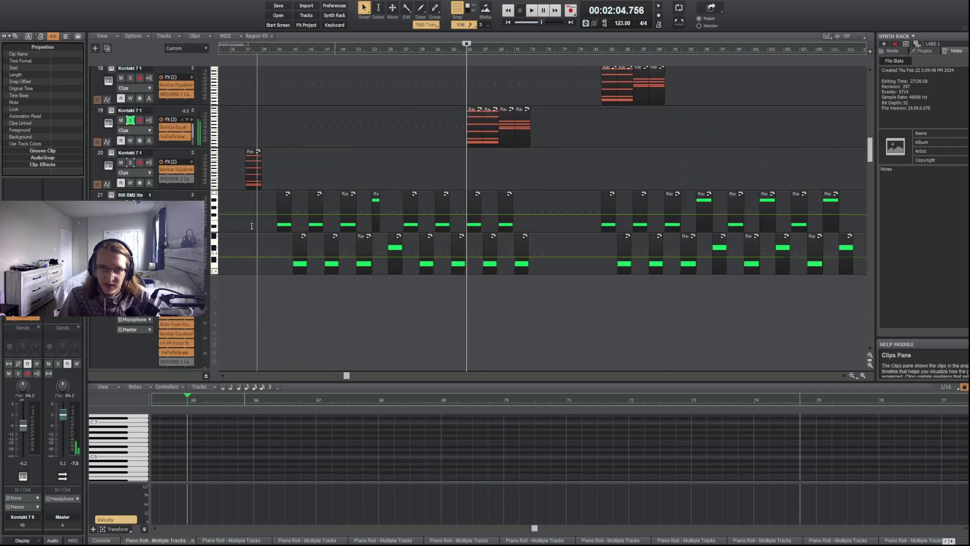
# Clear the solos and play the full mix from just before bar 65 while following the parts down the track list.
pyautogui.scroll(9, 326, 284)
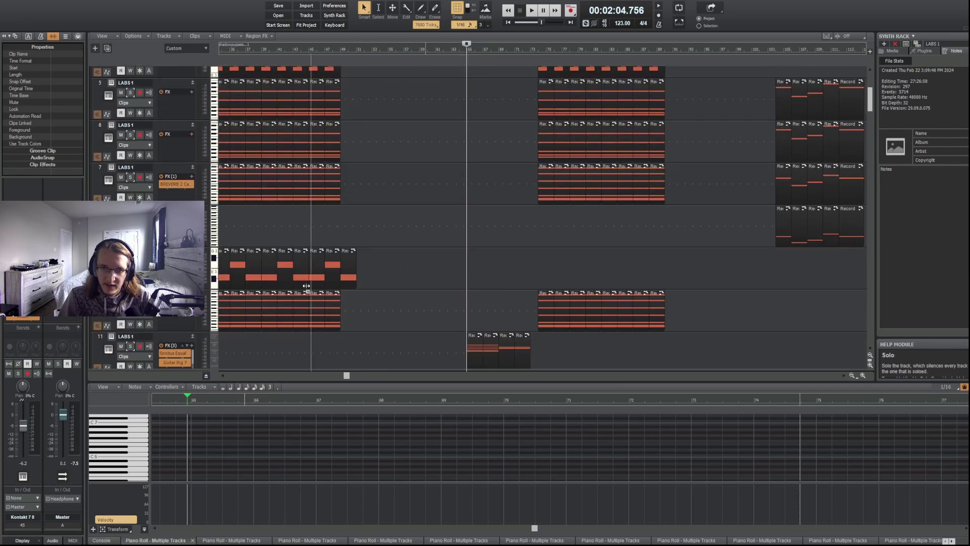
pyautogui.scroll(5, 443, 287)
pyautogui.scroll(-5, 470, 291)
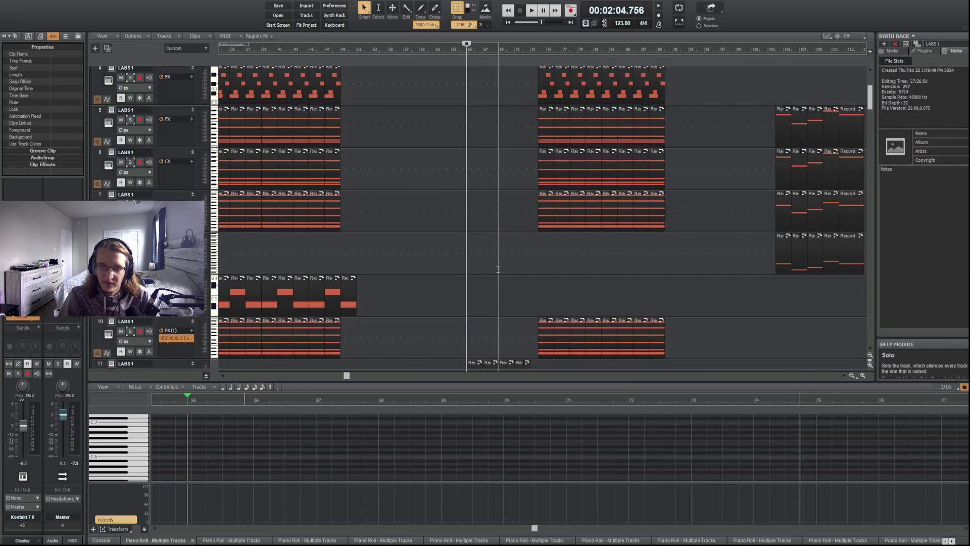
pyautogui.press('space')
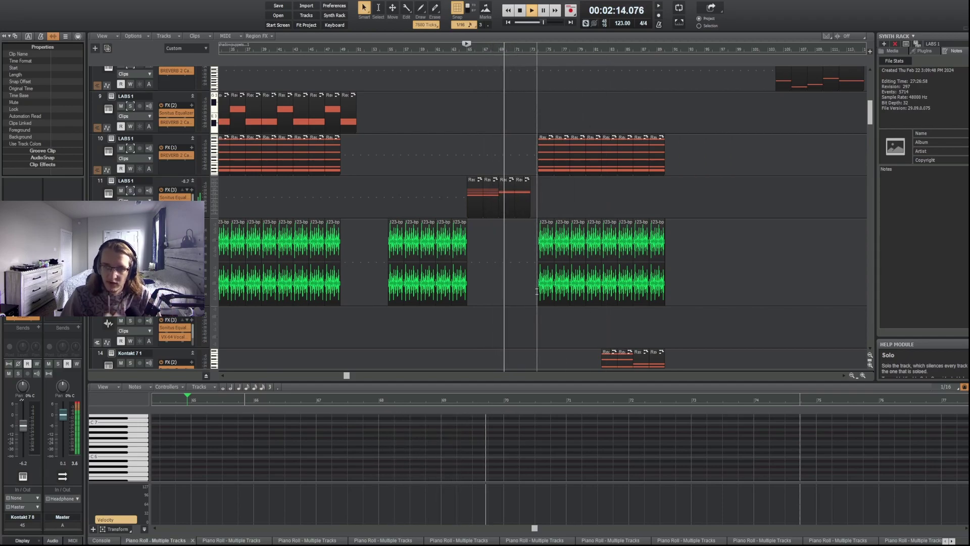
pyautogui.scroll(-5, 555, 286)
pyautogui.scroll(-8, 555, 287)
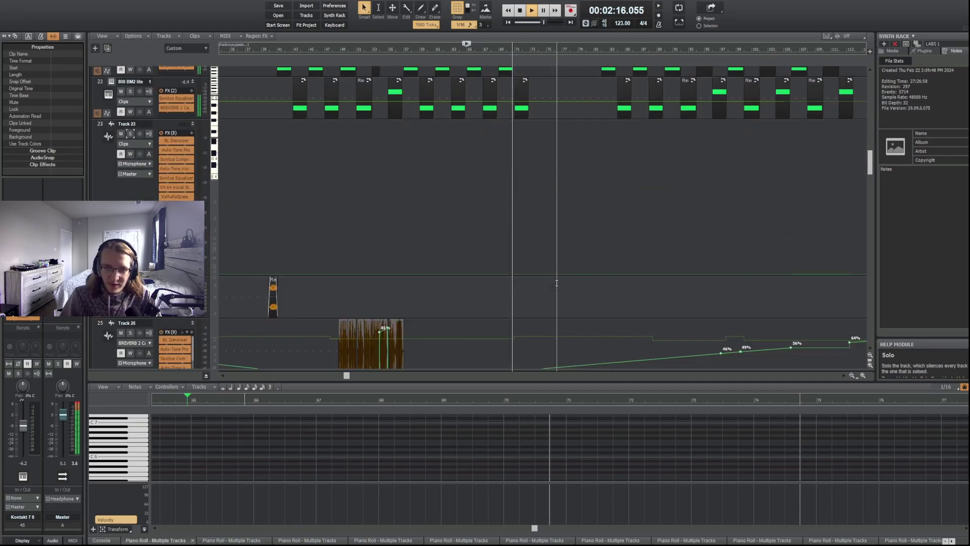
pyautogui.scroll(-10, 569, 292)
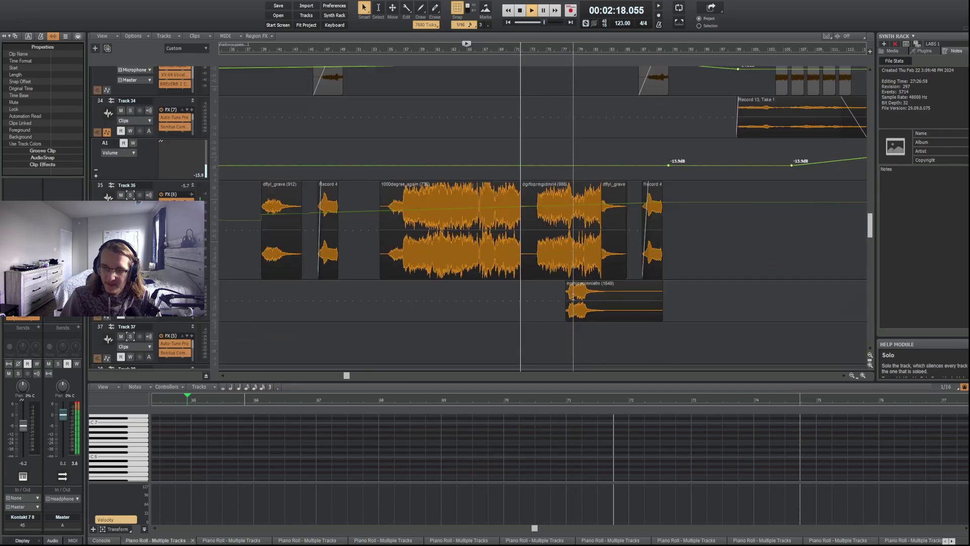
pyautogui.scroll(-6, 572, 297)
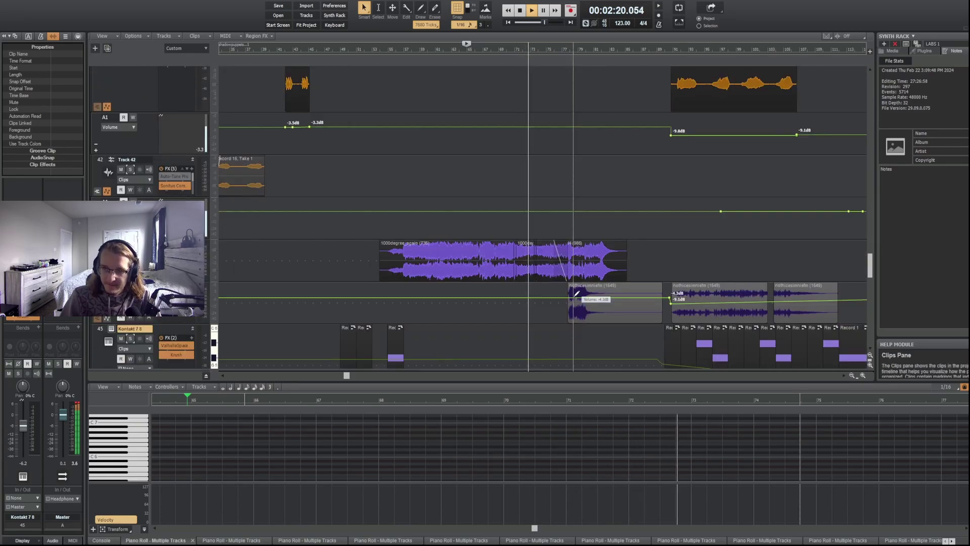
pyautogui.scroll(-6, 566, 300)
pyautogui.press('space')
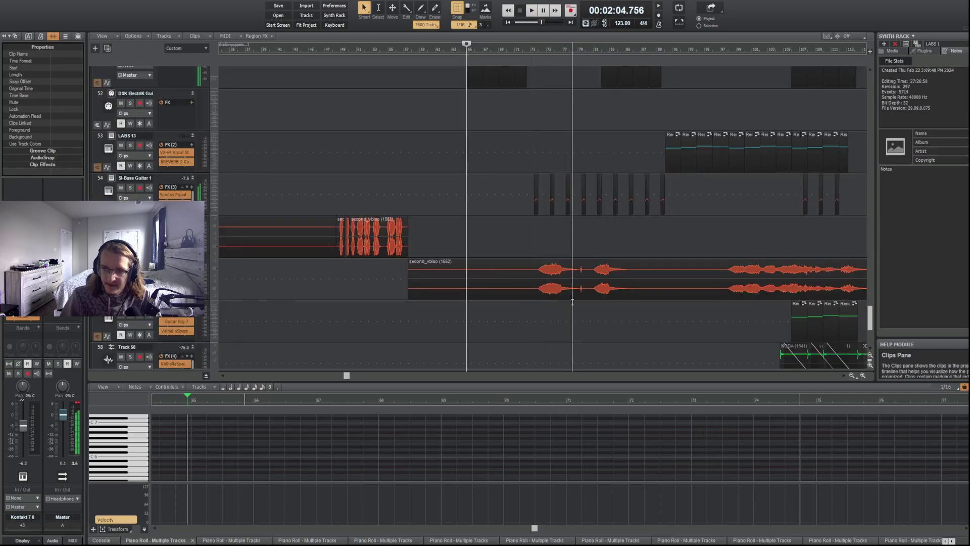
# Solo the SI-Bass Guitar on track 54, play it from just before bar 74, and release the solo.
pyautogui.click(129, 188)
pyautogui.click(531, 156)
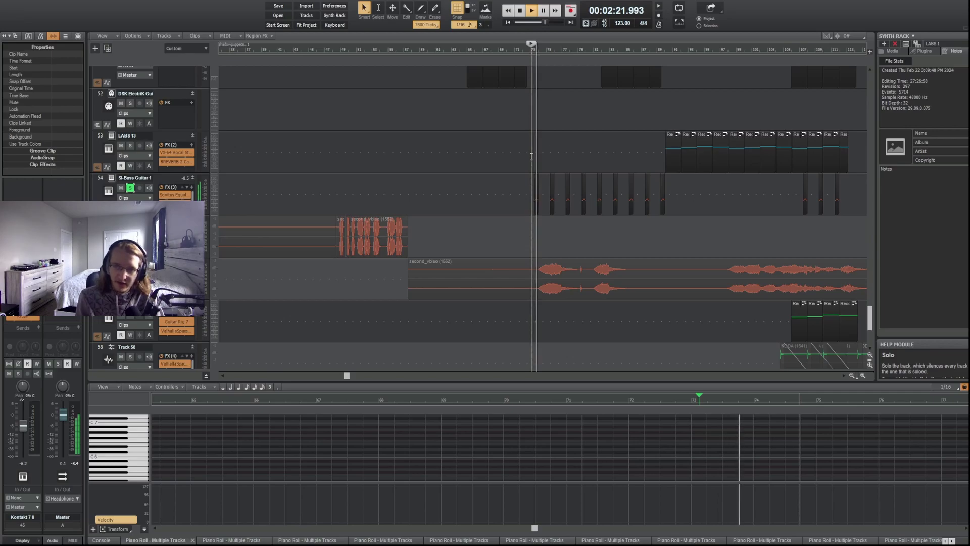
pyautogui.click(130, 189)
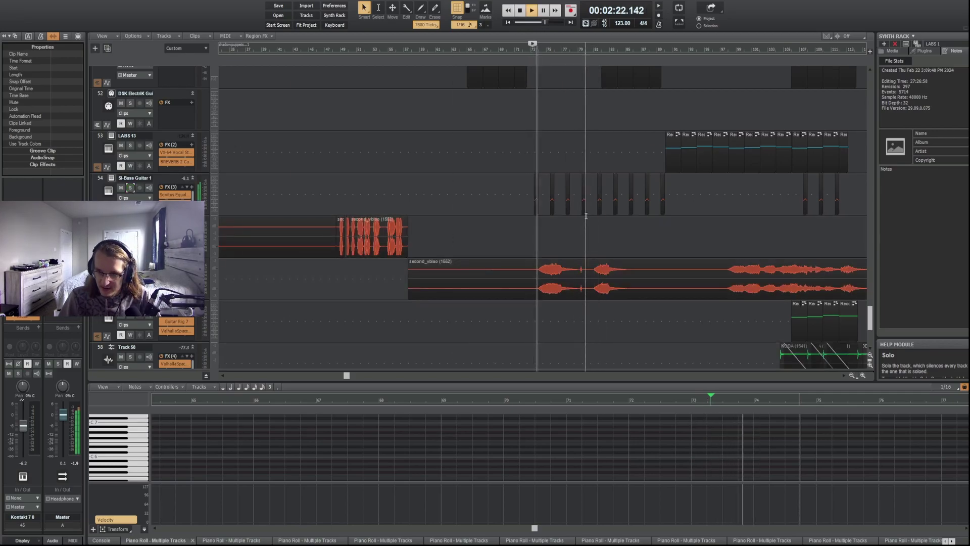
# Play the full mix from just before bar 74 while following the vocal, synth and bass parts through the track list.
pyautogui.scroll(8, 581, 212)
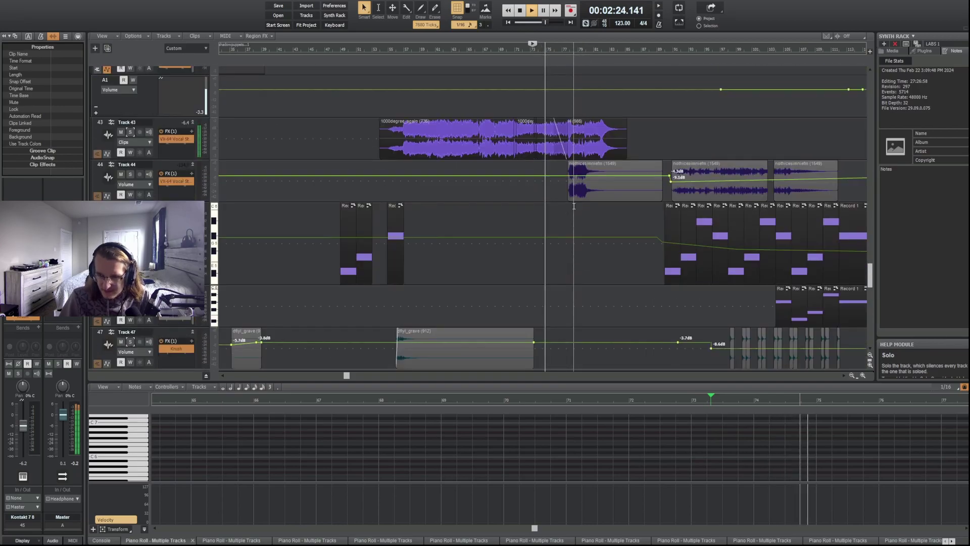
pyautogui.scroll(10, 576, 212)
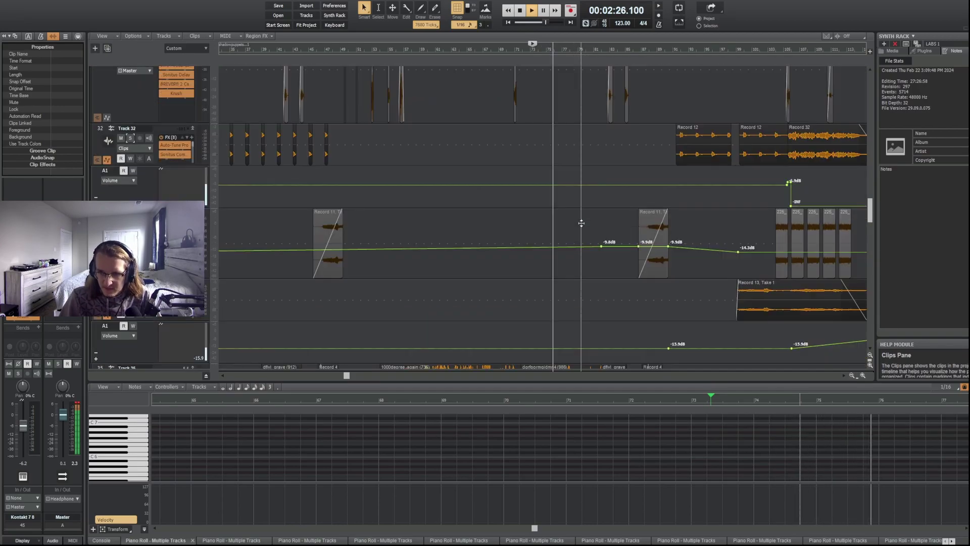
pyautogui.scroll(5, 581, 223)
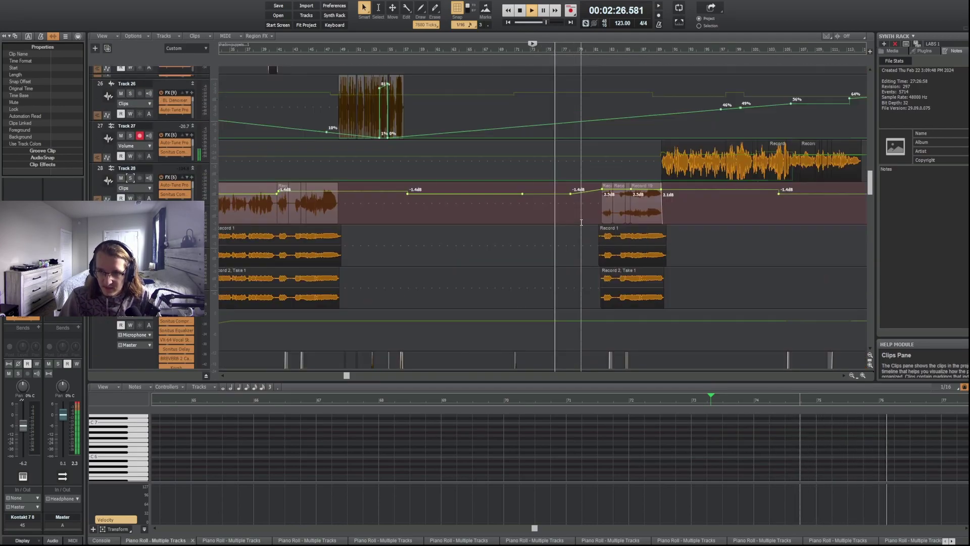
pyautogui.press('space')
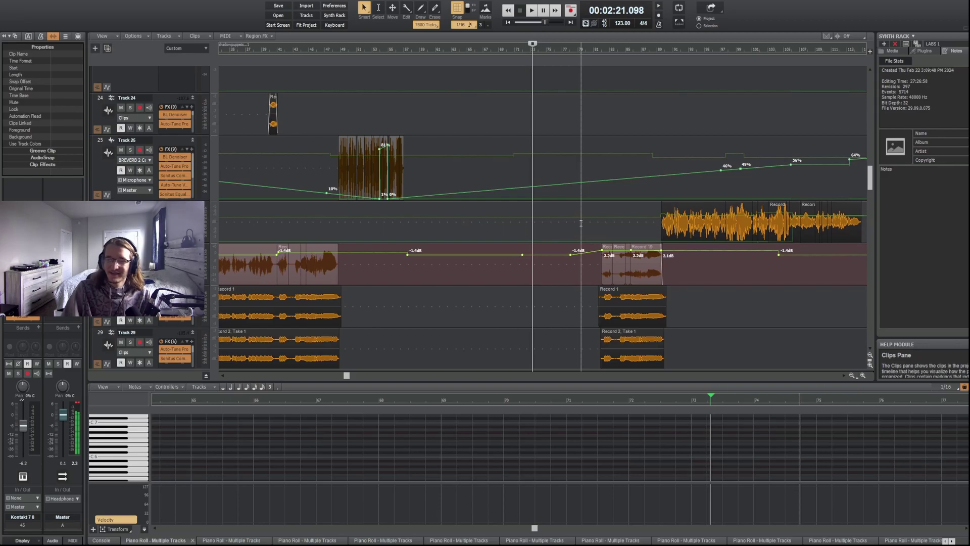
pyautogui.scroll(-6, 581, 223)
pyautogui.press('space')
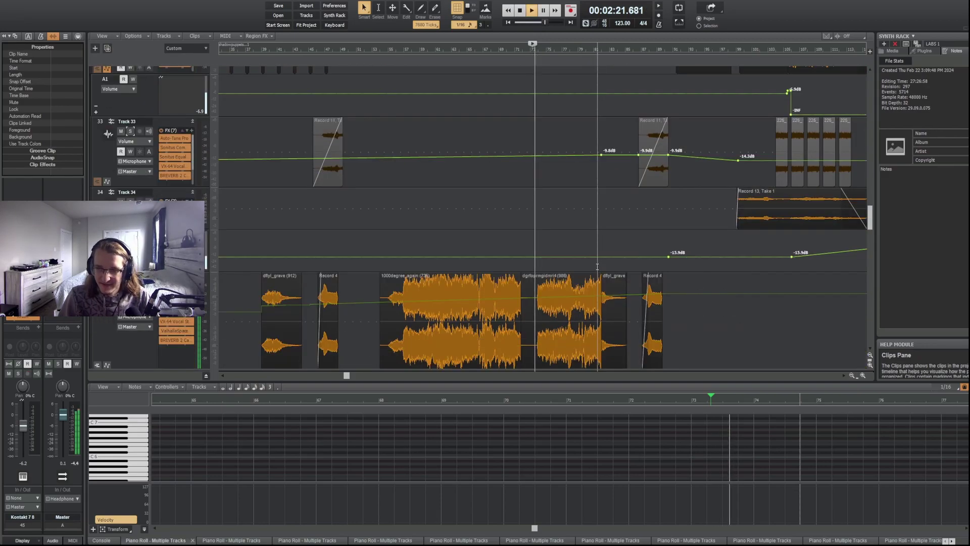
pyautogui.scroll(-8, 595, 273)
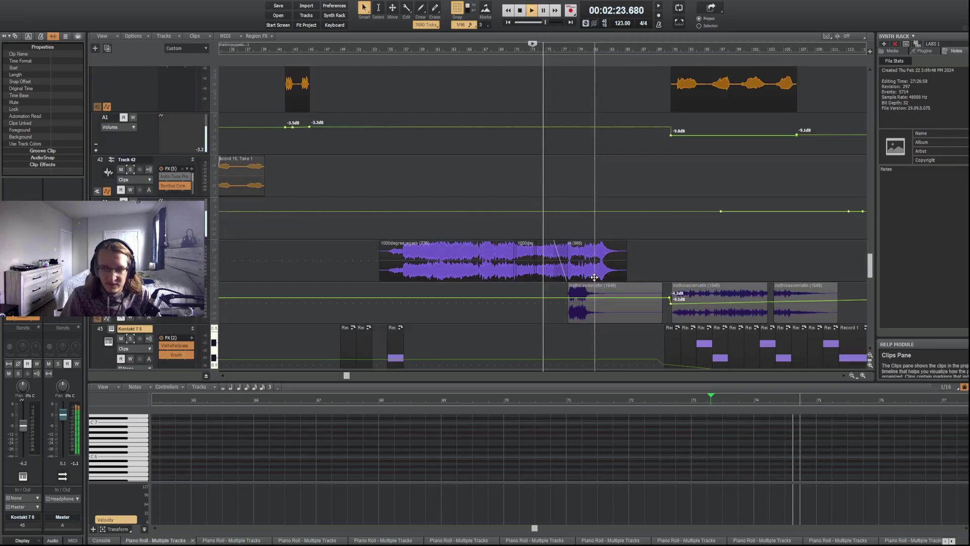
pyautogui.scroll(-10, 595, 278)
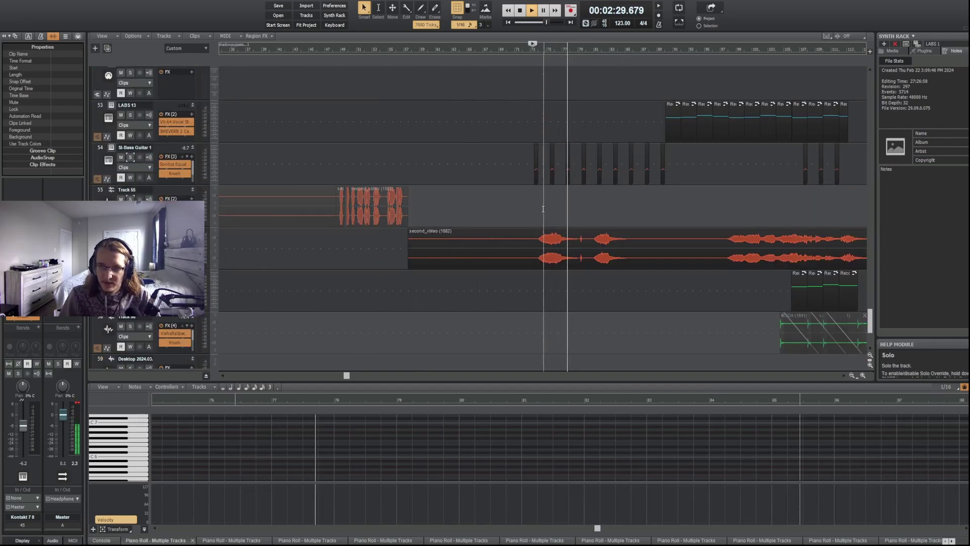
# Play the soloed audio on Track 56 from bar 74 and enlarge its lane.
pyautogui.click(539, 209)
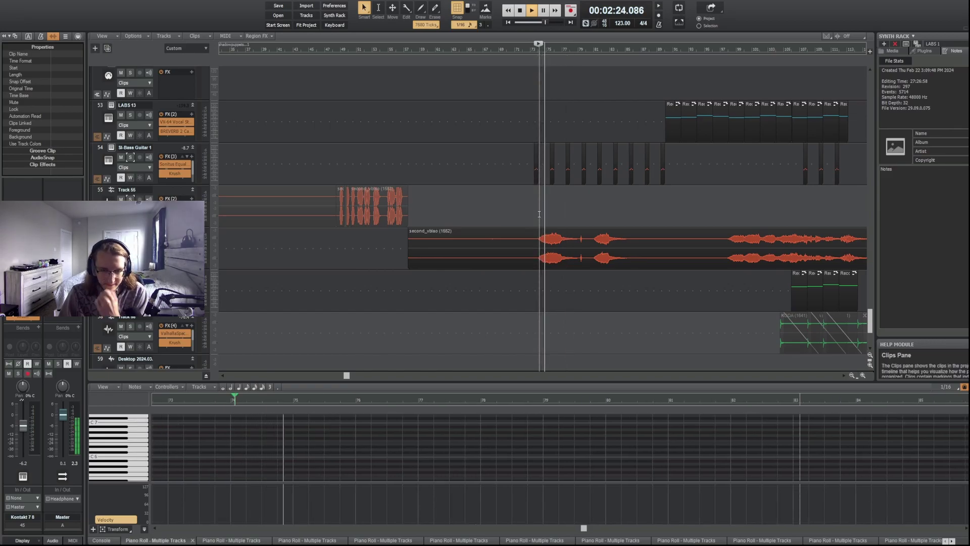
pyautogui.moveTo(197, 269); pyautogui.dragTo(197, 311)
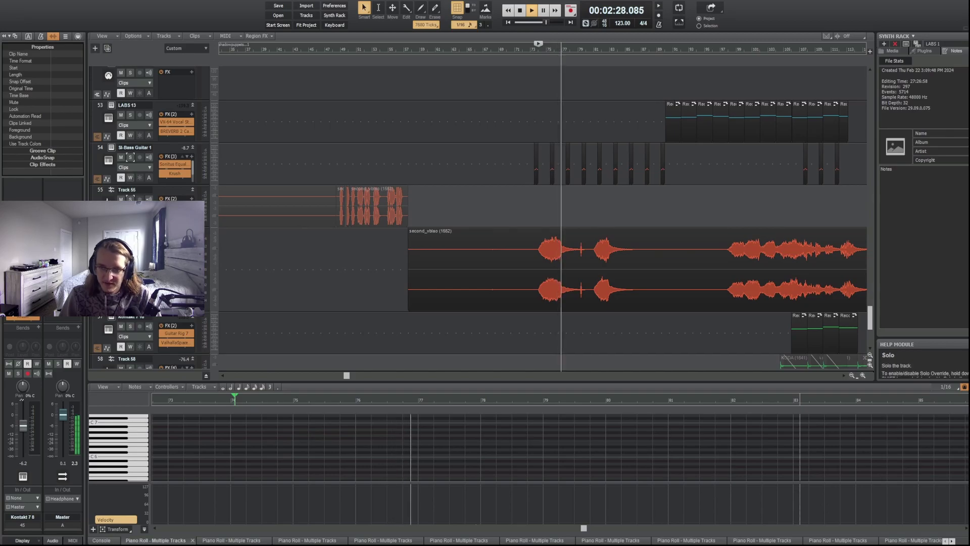
pyautogui.scroll(15, 569, 317)
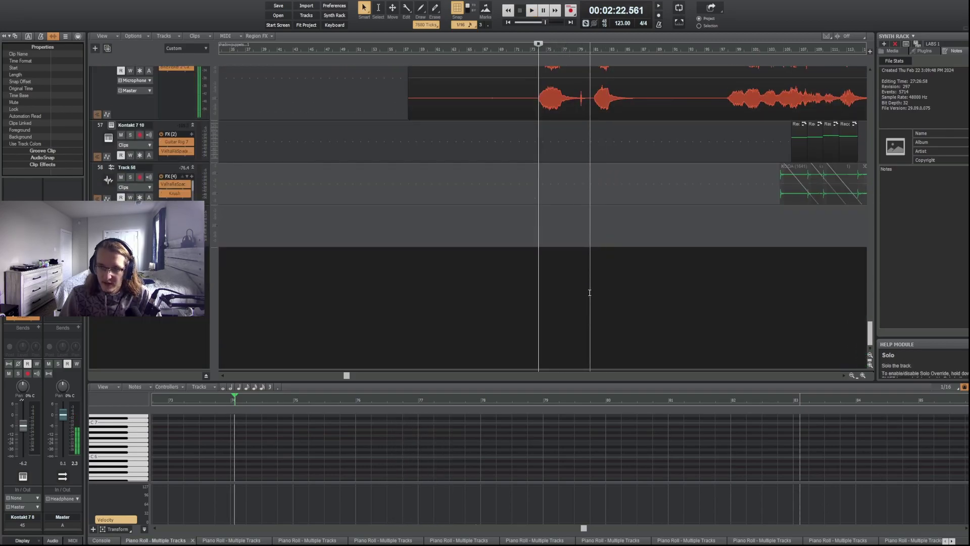
# Play the full mix from bar 74 while following the LABS 1 and drum parts, and look back down the track list.
pyautogui.scroll(3, 569, 317)
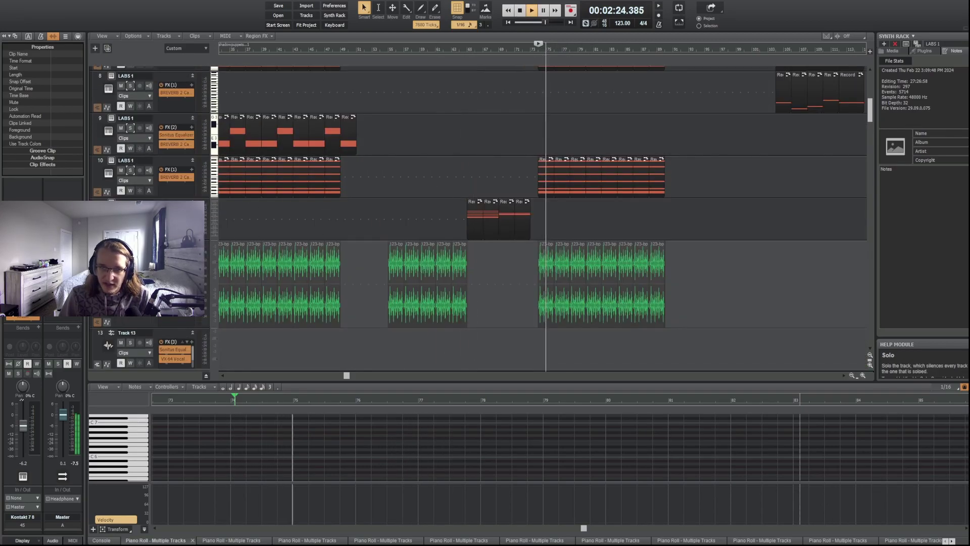
pyautogui.scroll(2, 335, 280)
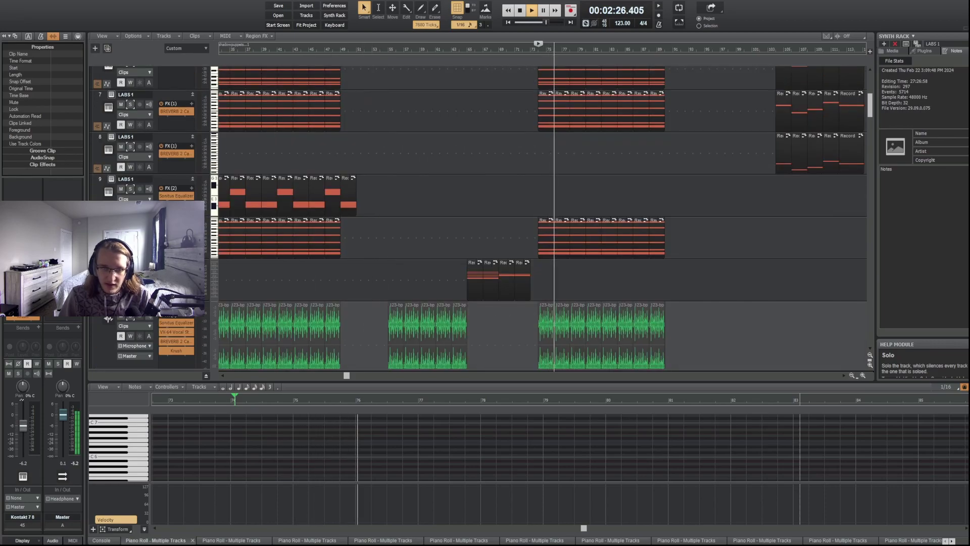
pyautogui.scroll(5, 322, 287)
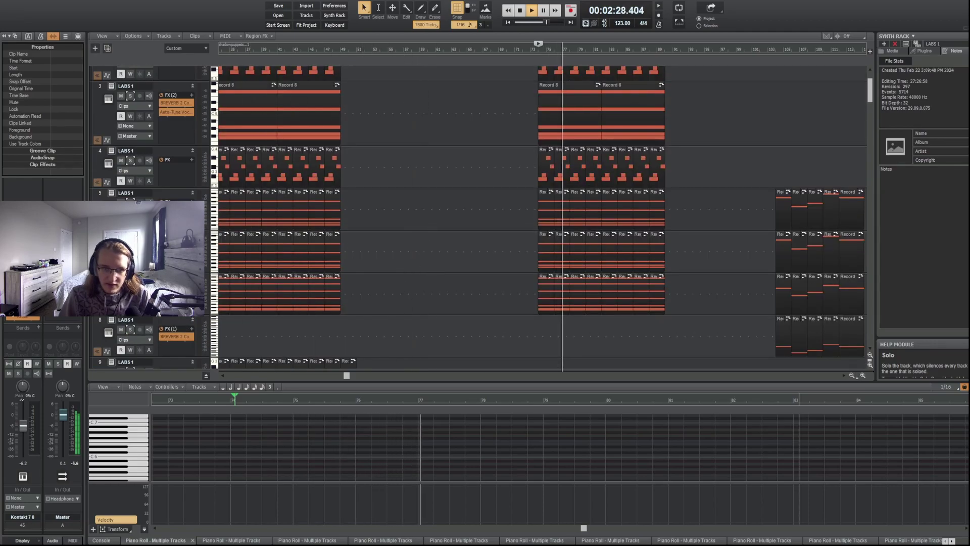
pyautogui.press('space')
pyautogui.scroll(2, 538, 207)
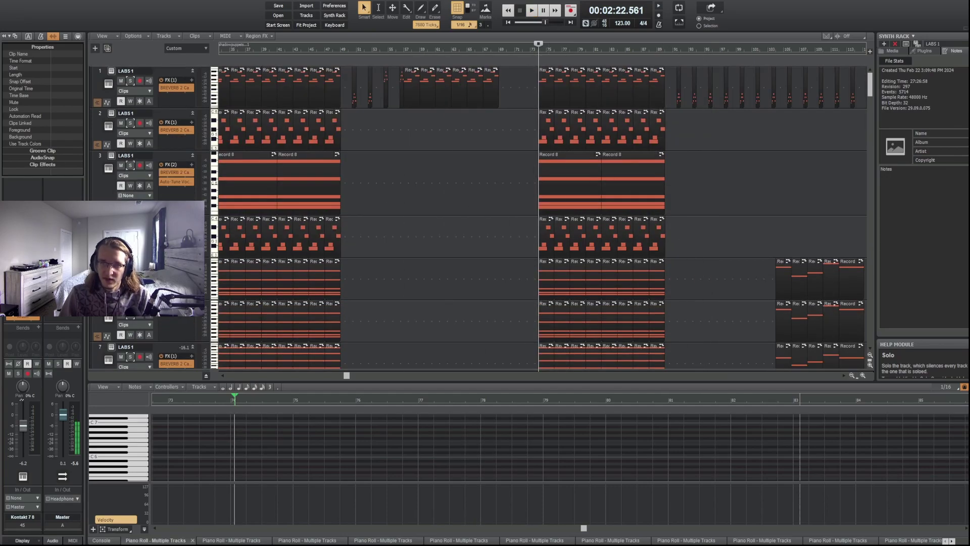
pyautogui.scroll(-20, 581, 280)
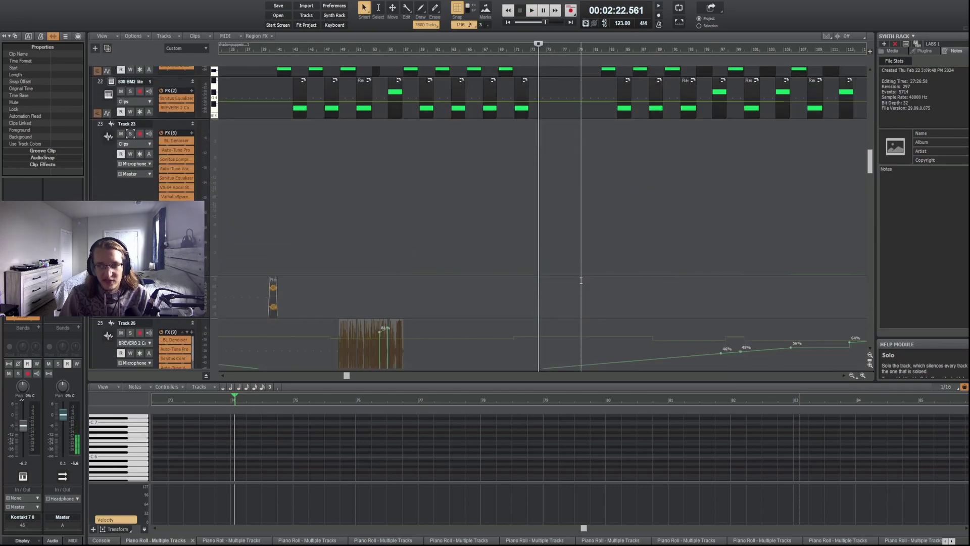
pyautogui.scroll(-20, 581, 281)
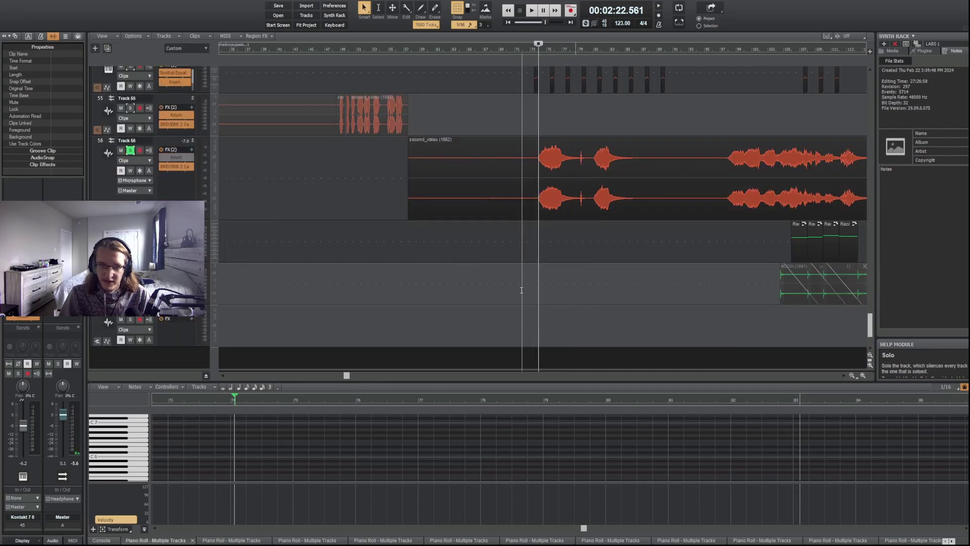
# Solo Track 36 in place of Track 56, play it from bar 77, and compare it with the full mix.
pyautogui.click(130, 150)
pyautogui.scroll(8, 360, 249)
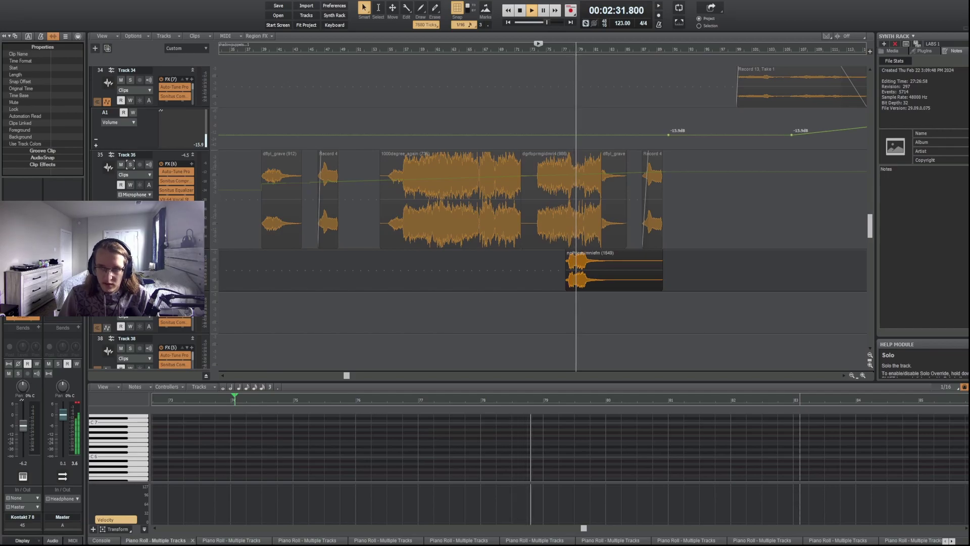
pyautogui.press('space')
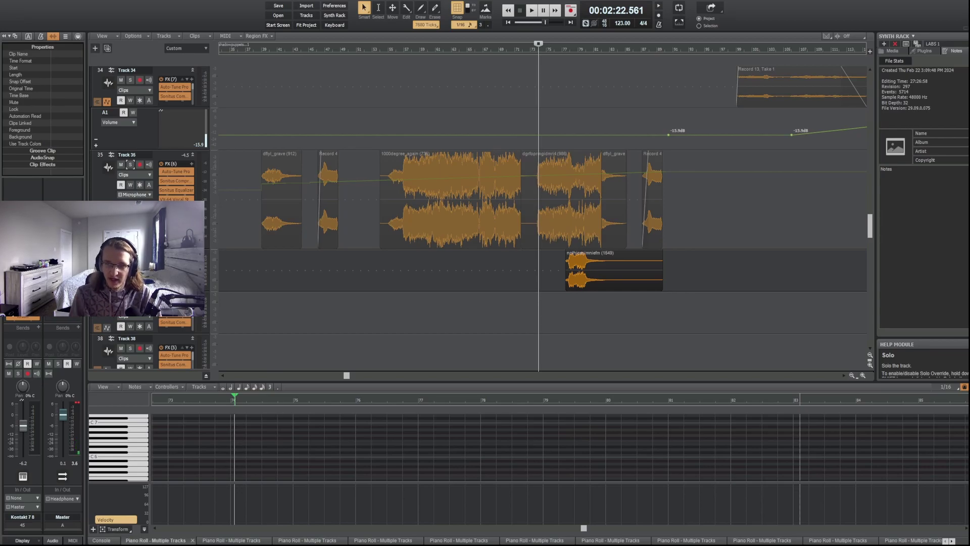
pyautogui.click(562, 270)
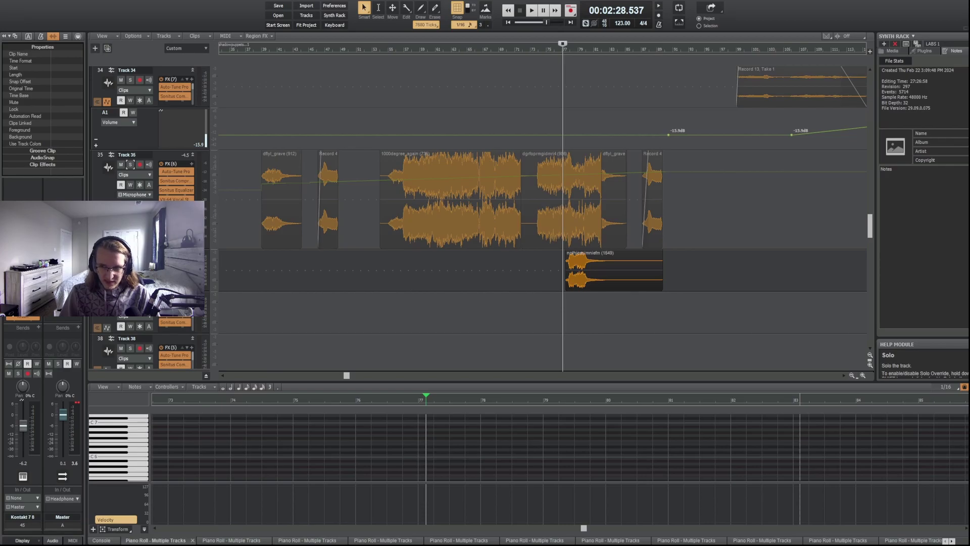
pyautogui.press('space')
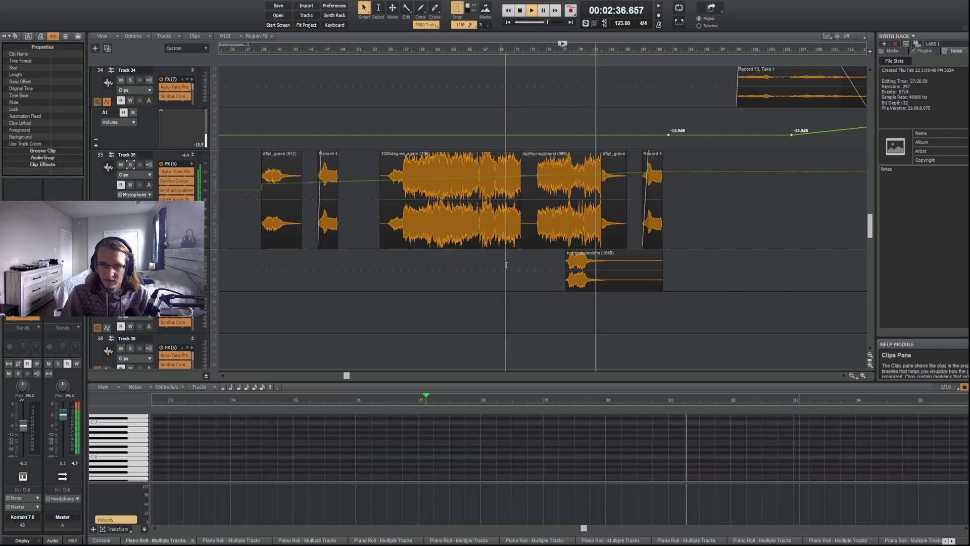
pyautogui.scroll(5, 556, 277)
pyautogui.press('space')
# Solo Track 44 during playback from bar 77 to hear its audio clip alone.
pyautogui.scroll(-12, 612, 297)
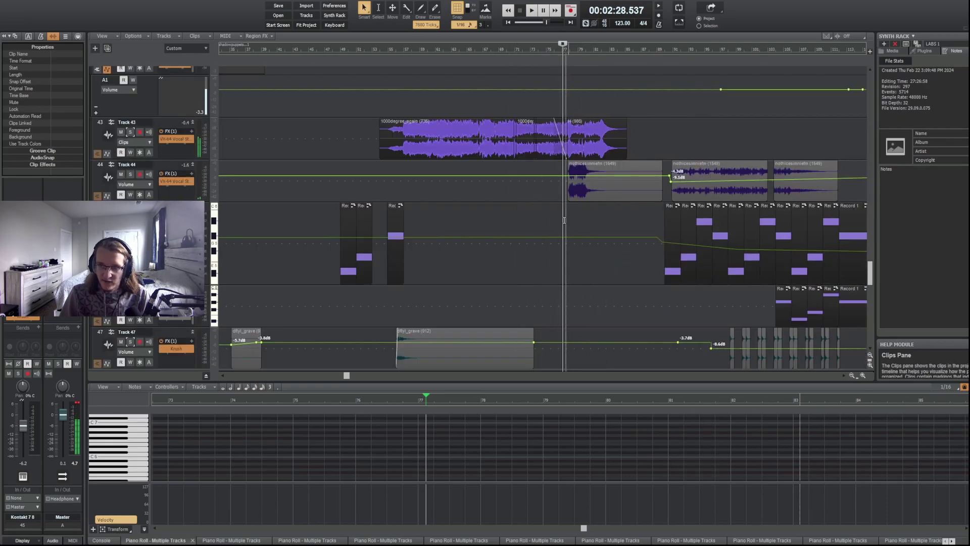
pyautogui.press('space')
pyautogui.click(130, 174)
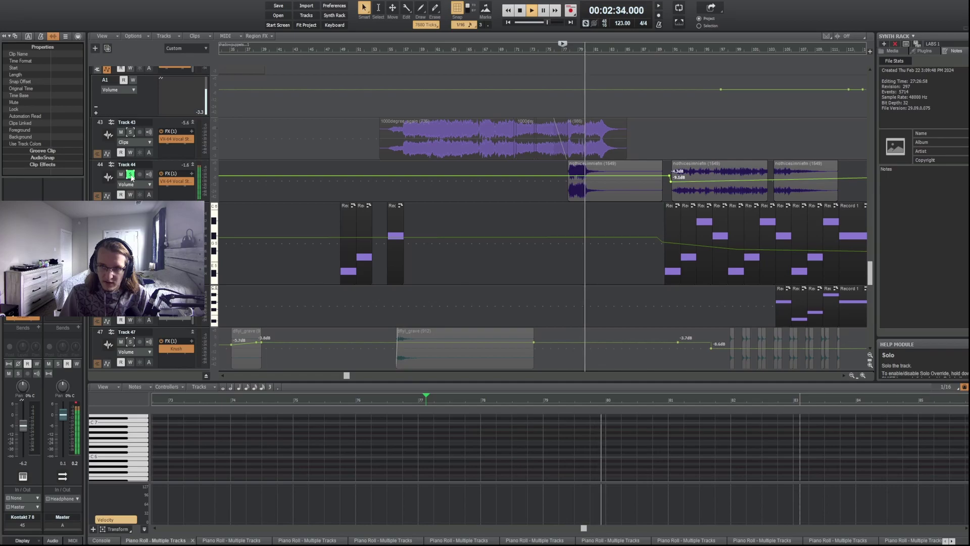
pyautogui.press('space')
# Solo Track 56 and play its second phrase from just before bar 82.
pyautogui.scroll(-10, 617, 294)
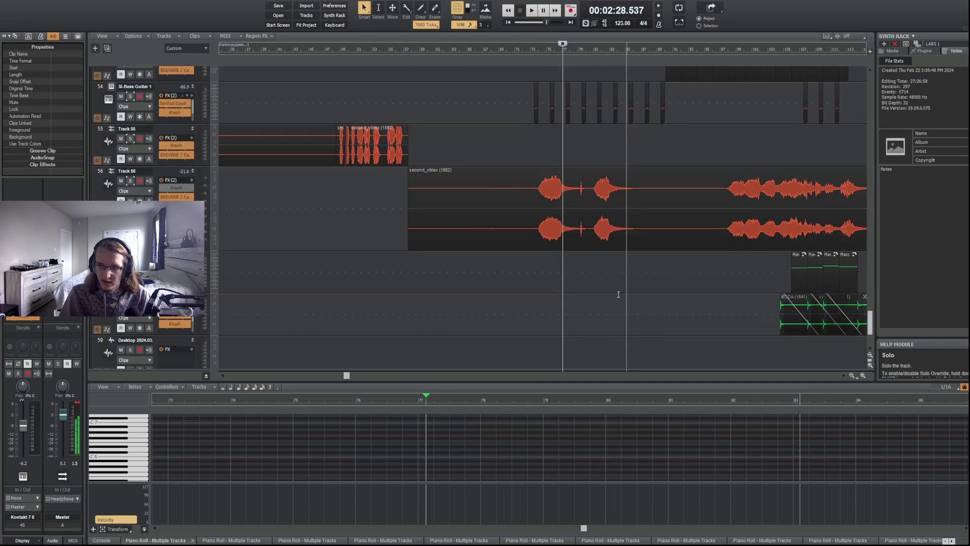
pyautogui.scroll(2, 596, 221)
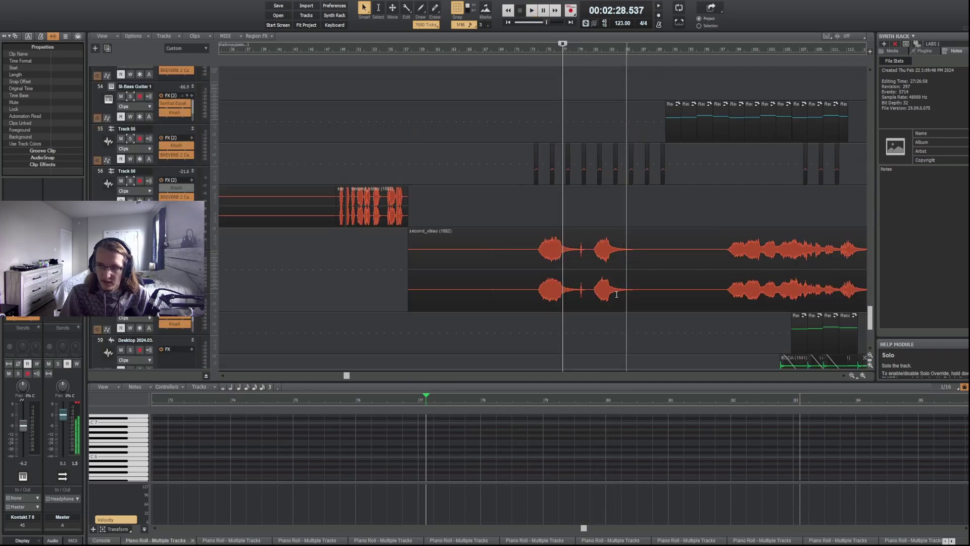
pyautogui.press('space')
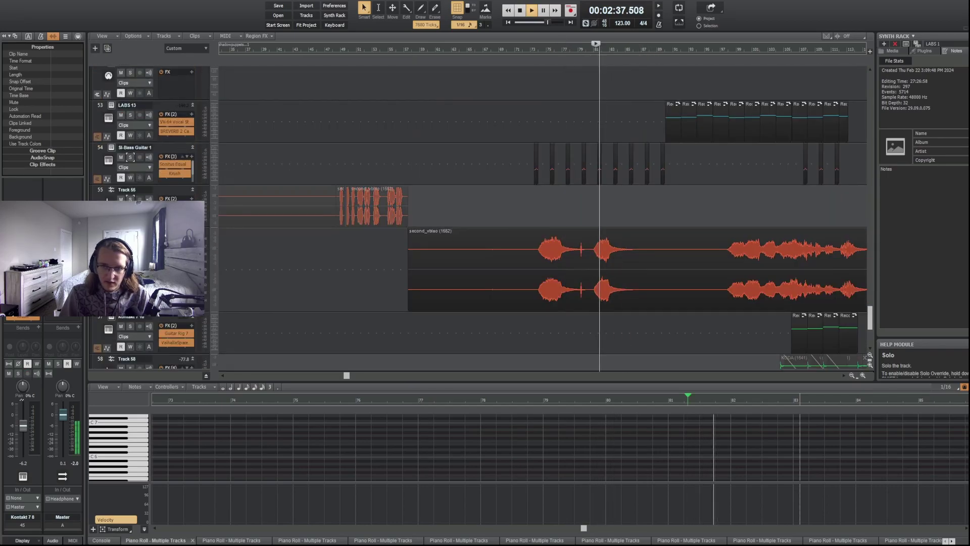
# Play the full mix from just before bar 82 into the section at bar 91, following the parts through the track list.
pyautogui.scroll(20, 631, 313)
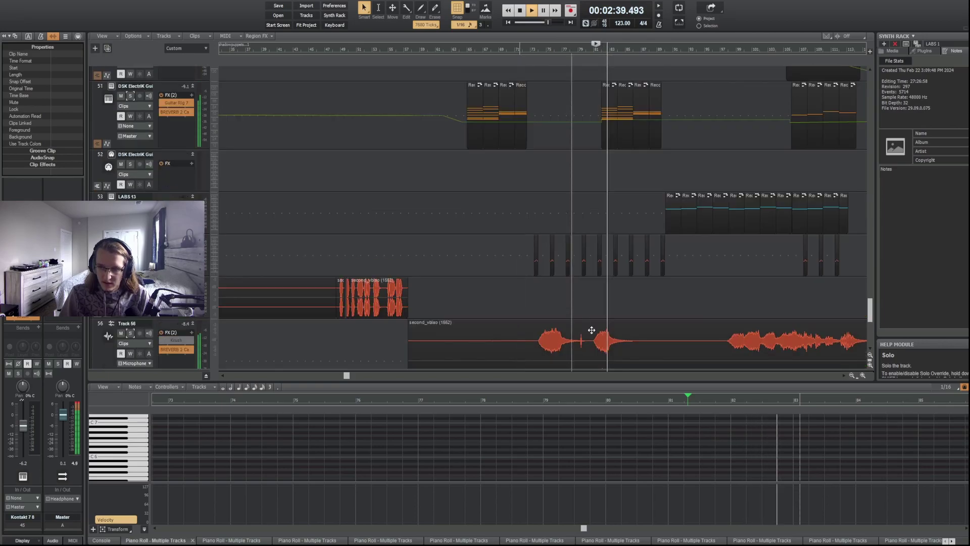
pyautogui.scroll(20, 631, 312)
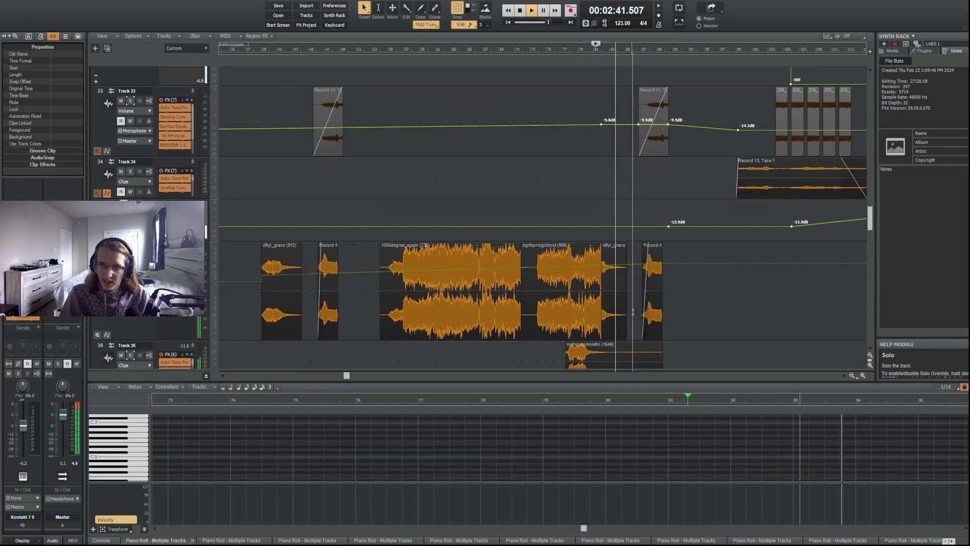
pyautogui.scroll(12, 628, 313)
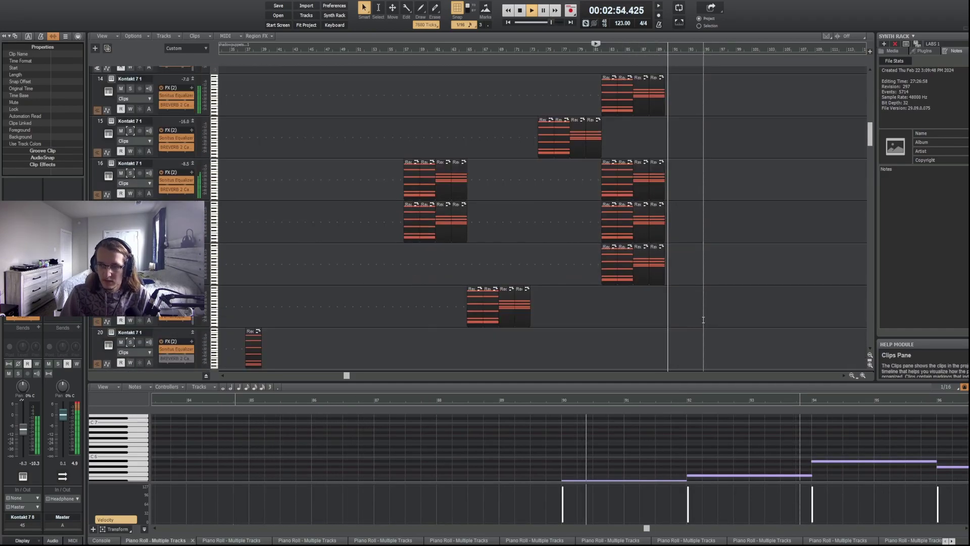
pyautogui.scroll(-3, 703, 318)
pyautogui.scroll(-8, 684, 315)
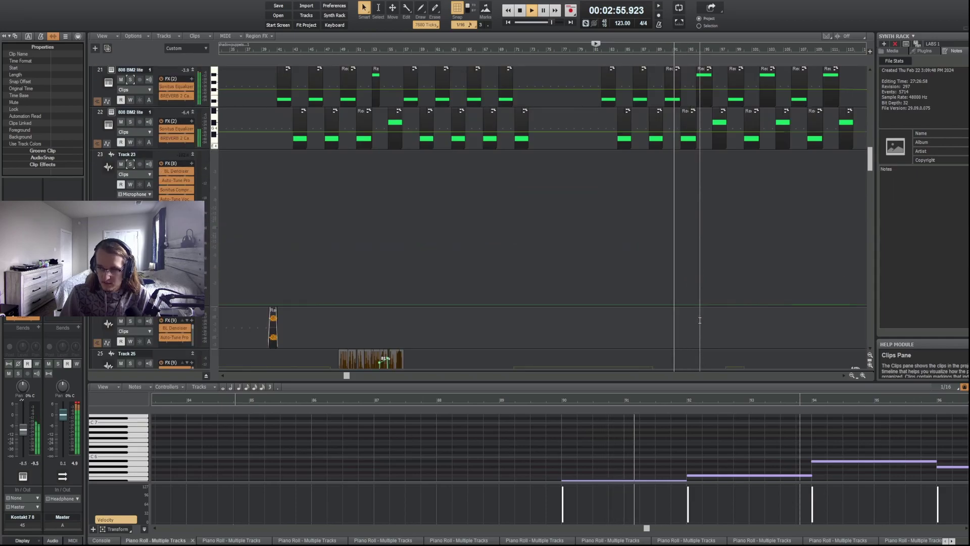
pyautogui.scroll(4, 698, 324)
pyautogui.scroll(-4, 695, 324)
pyautogui.scroll(-10, 646, 347)
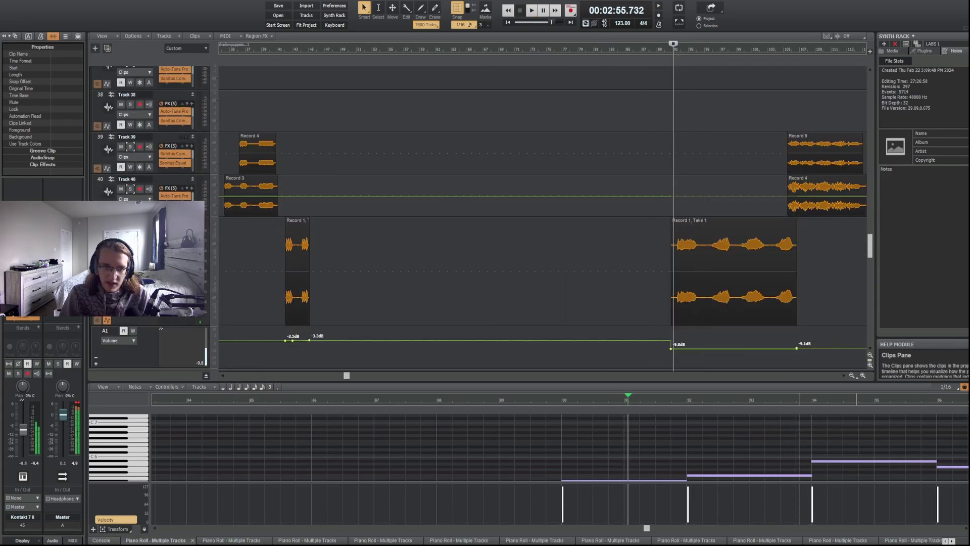
# Solo the vocal recording on track 41 and play it from bar 91.
pyautogui.click(129, 231)
pyautogui.press('space')
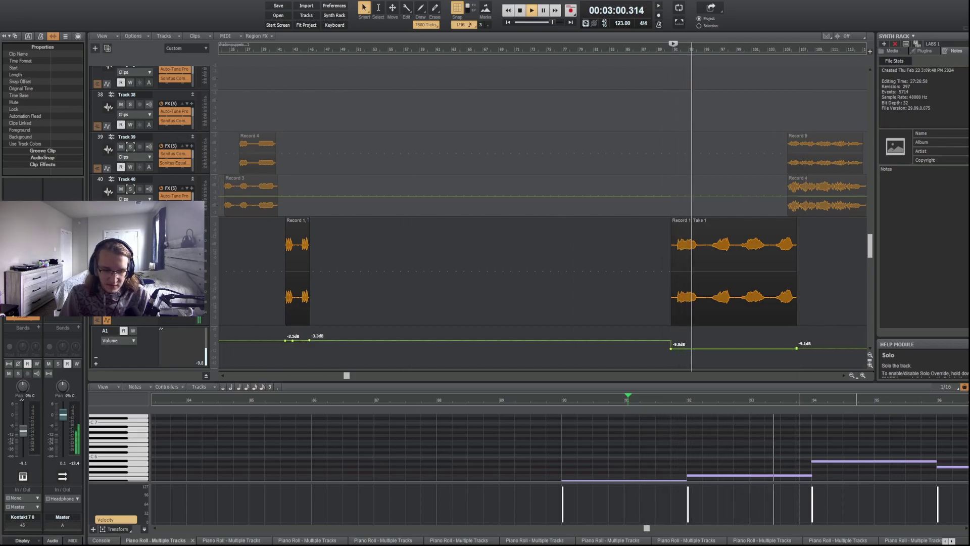
# Solo the Kontakt 7 instrument on track 45 and play it from bar 91.
pyautogui.scroll(-6, 543, 212)
pyautogui.press('space')
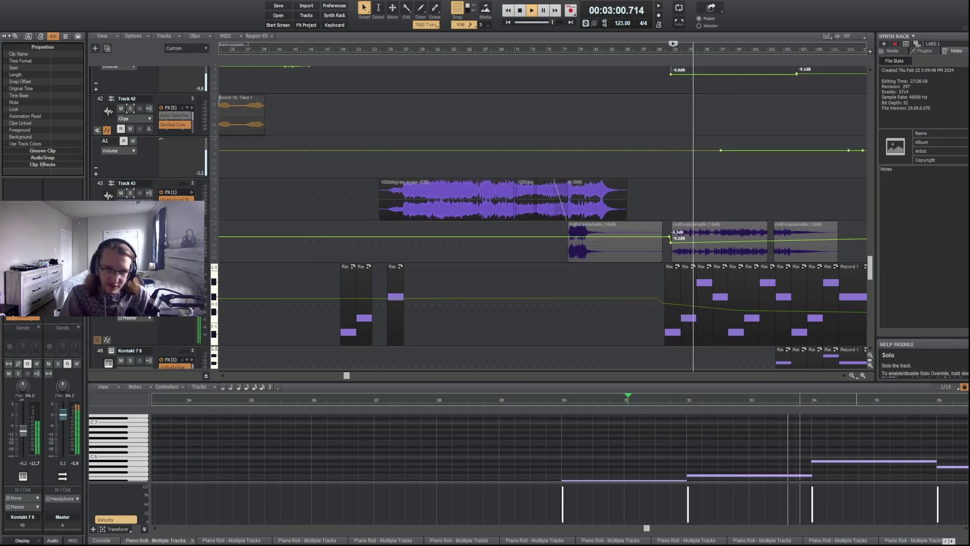
pyautogui.click(18, 373)
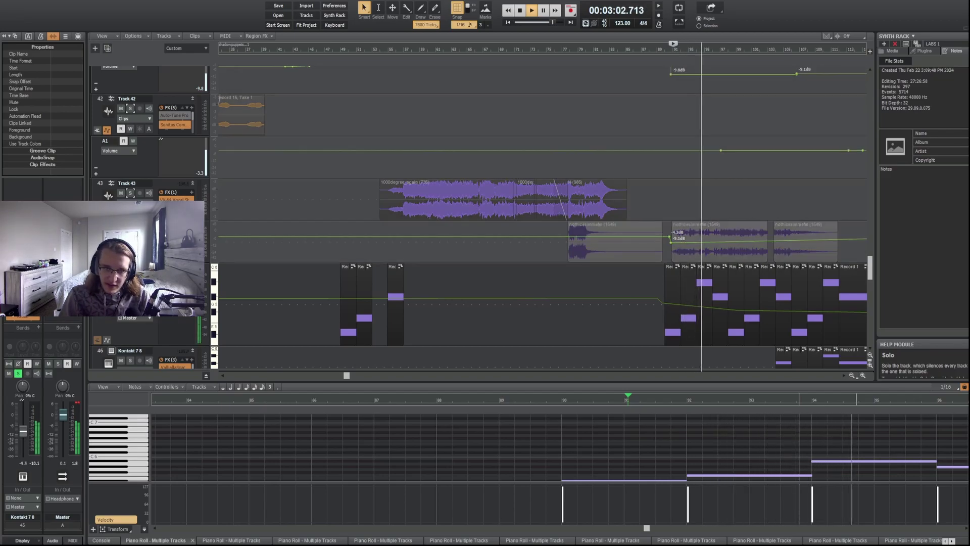
# Solo LABS 13 on track 53, enlarge its lane and listen to its part in the section after bar 91.
pyautogui.scroll(-10, 412, 238)
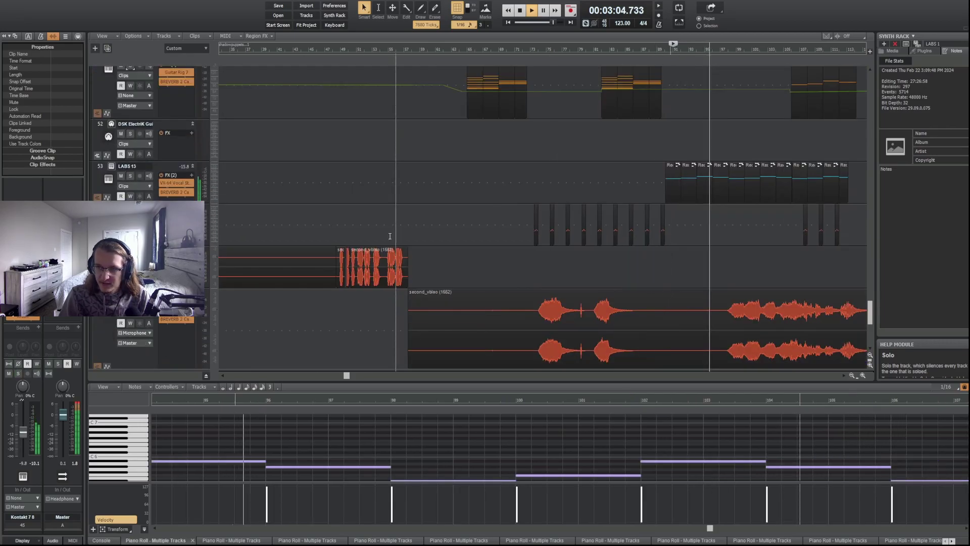
pyautogui.click(130, 175)
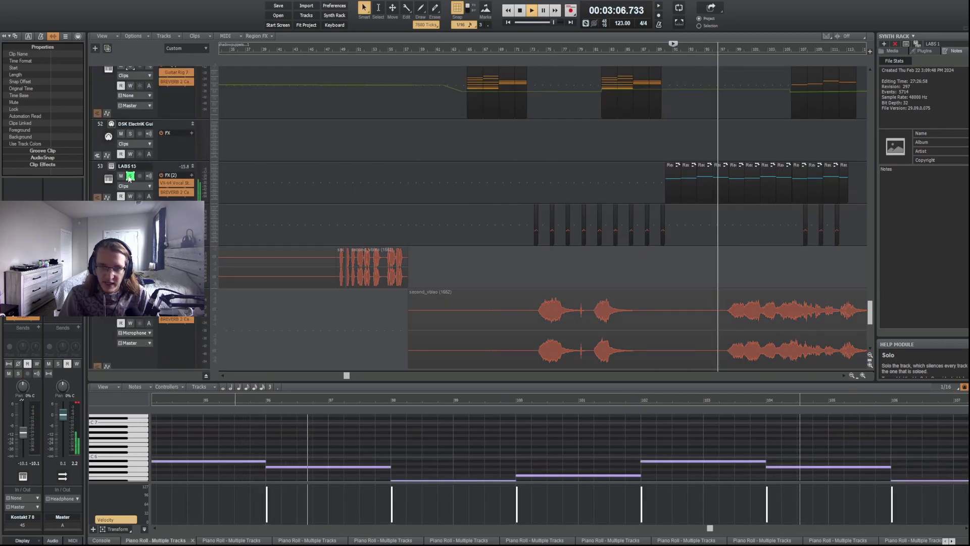
pyautogui.moveTo(131, 203); pyautogui.dragTo(131, 225)
pyautogui.click(130, 221)
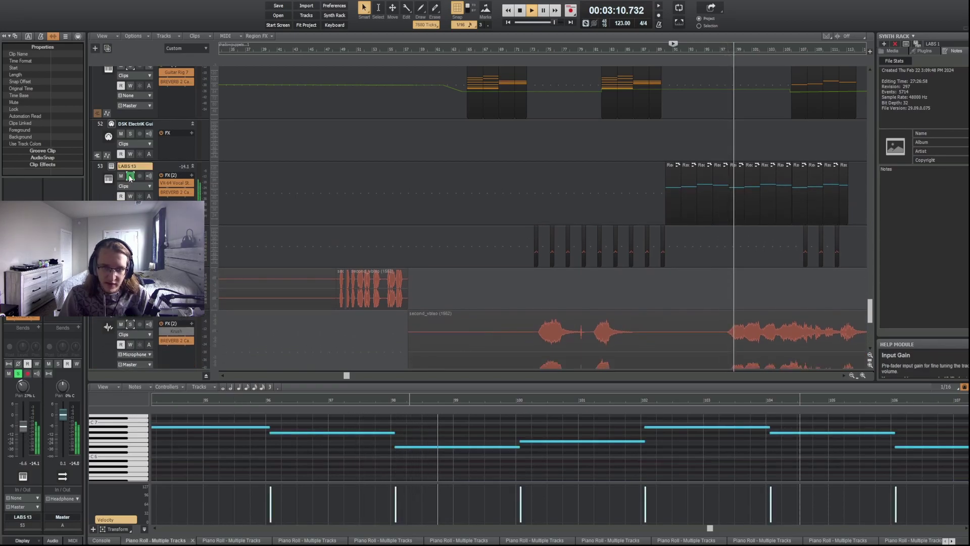
pyautogui.scroll(-3, 130, 177)
pyautogui.click(130, 84)
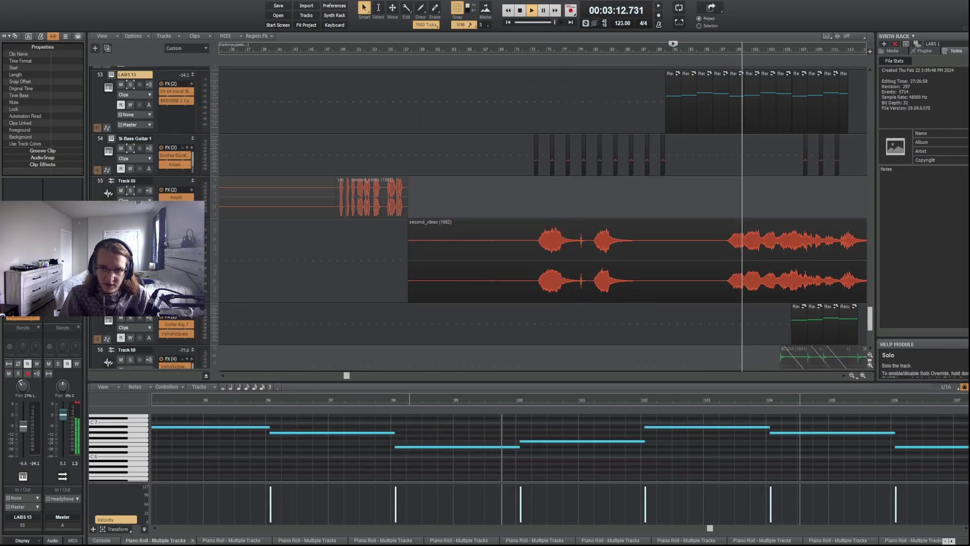
# Solo the recording on Track 56 during playback and return to the full mix around tracks 41 to 45.
pyautogui.scroll(-4, 613, 269)
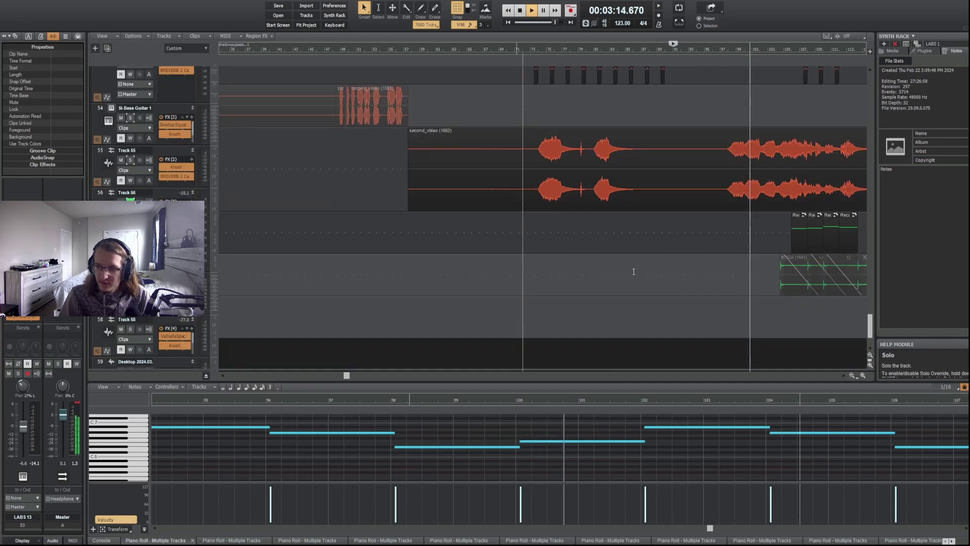
pyautogui.scroll(4, 678, 299)
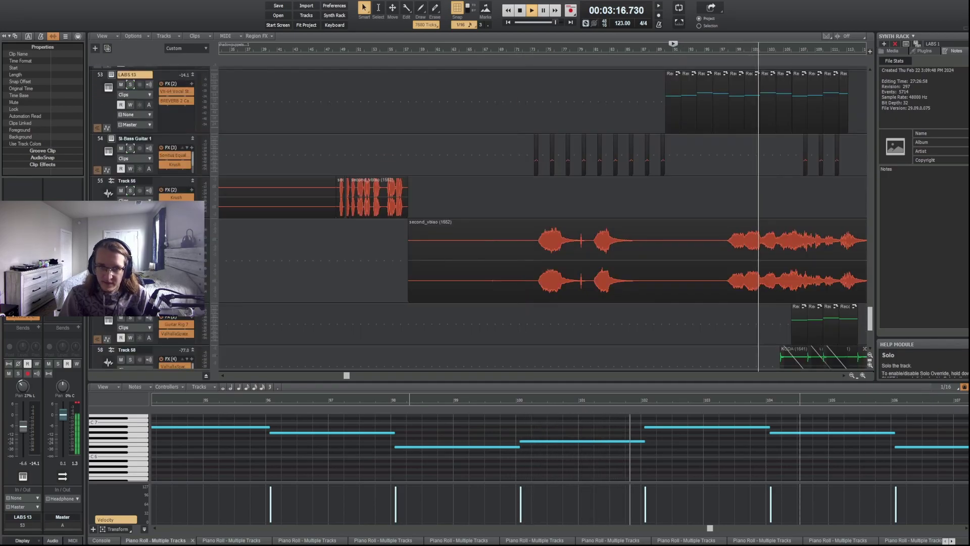
pyautogui.scroll(6, 843, 331)
pyautogui.scroll(6, 843, 331)
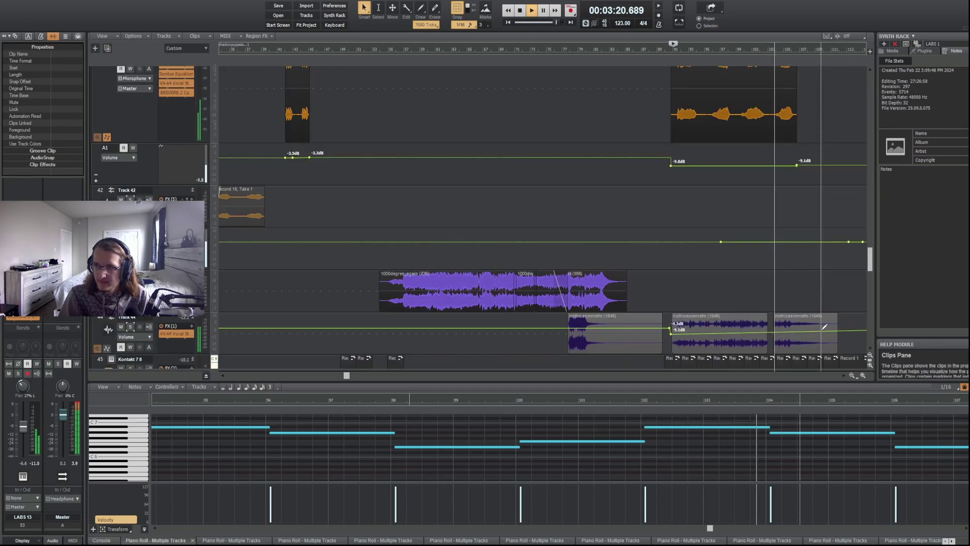
# Solo Track 47 and play its short clips from between bars 97 and 98, then restore the full mix and stop.
pyautogui.scroll(-6, 735, 239)
pyautogui.click(724, 238)
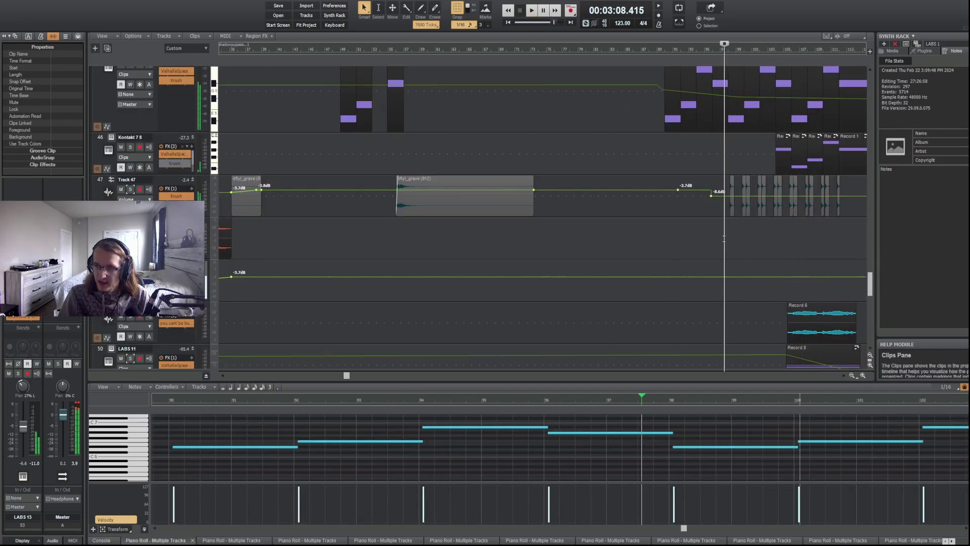
pyautogui.click(130, 190)
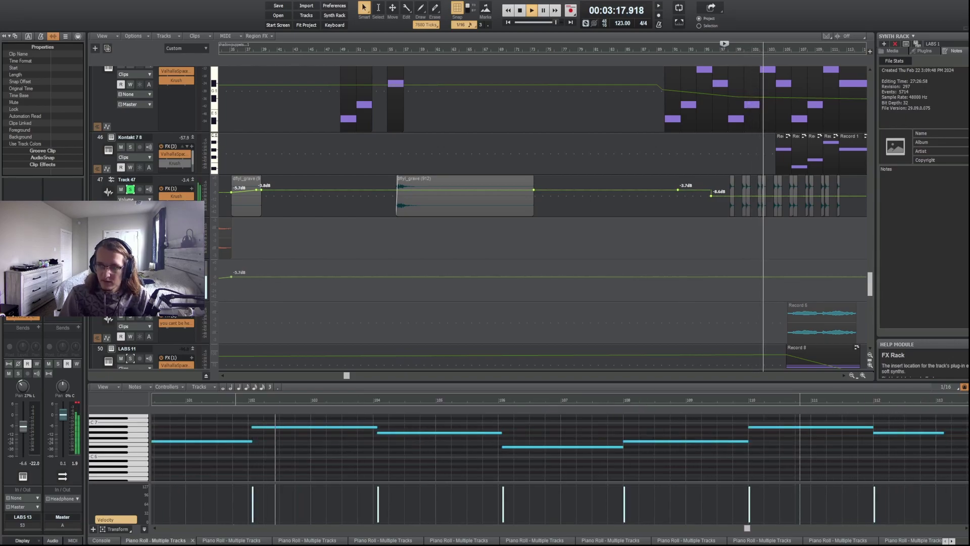
pyautogui.click(130, 189)
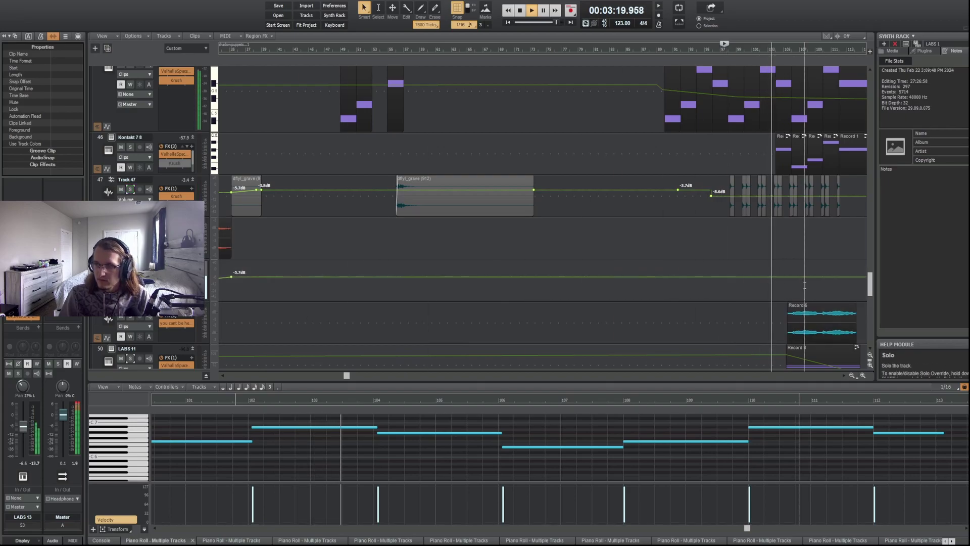
pyautogui.scroll(3, 798, 273)
pyautogui.scroll(7, 777, 252)
pyautogui.press('space')
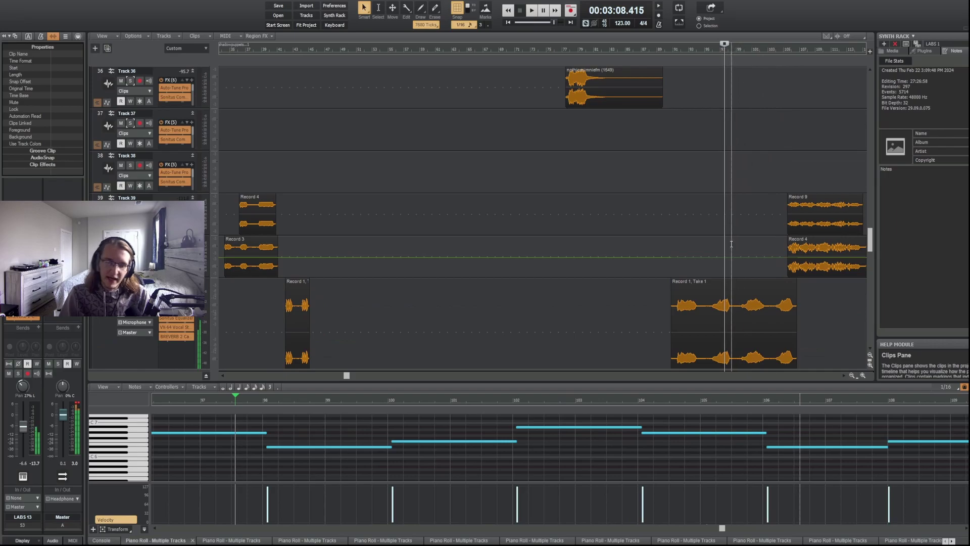
# Solo the vocal recording on Track 26, play it from between bars 97 and 98, and enlarge its lane.
pyautogui.scroll(12, 721, 232)
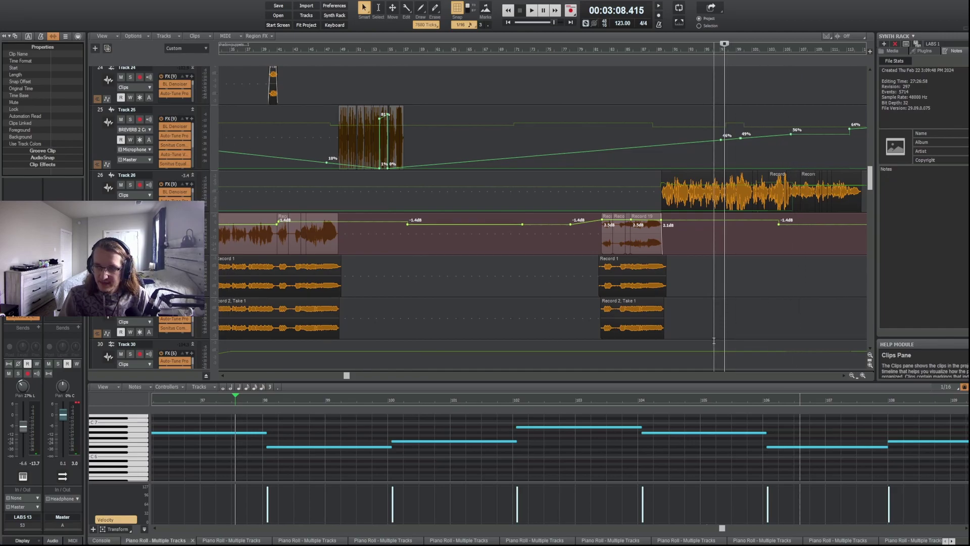
pyautogui.moveTo(347, 375); pyautogui.dragTo(463, 381)
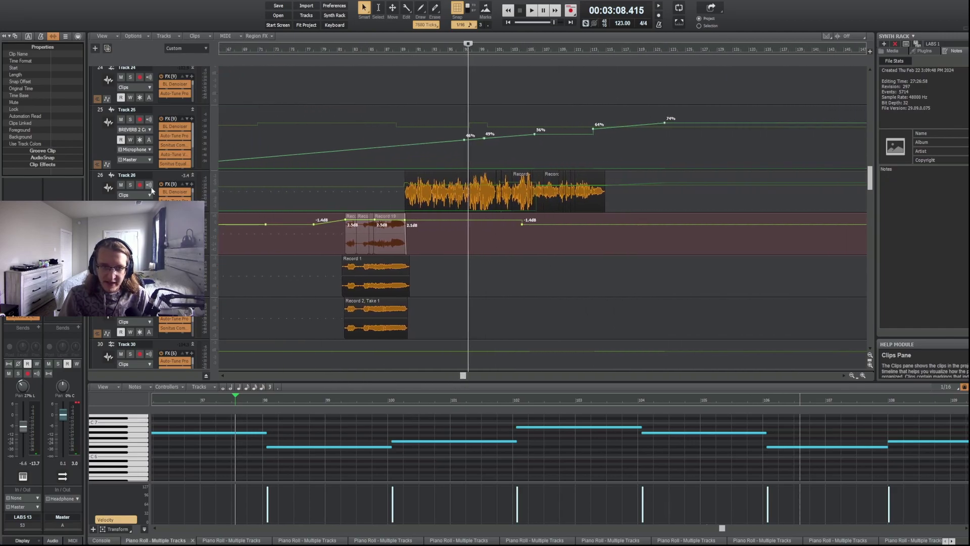
pyautogui.click(131, 185)
pyautogui.press('space')
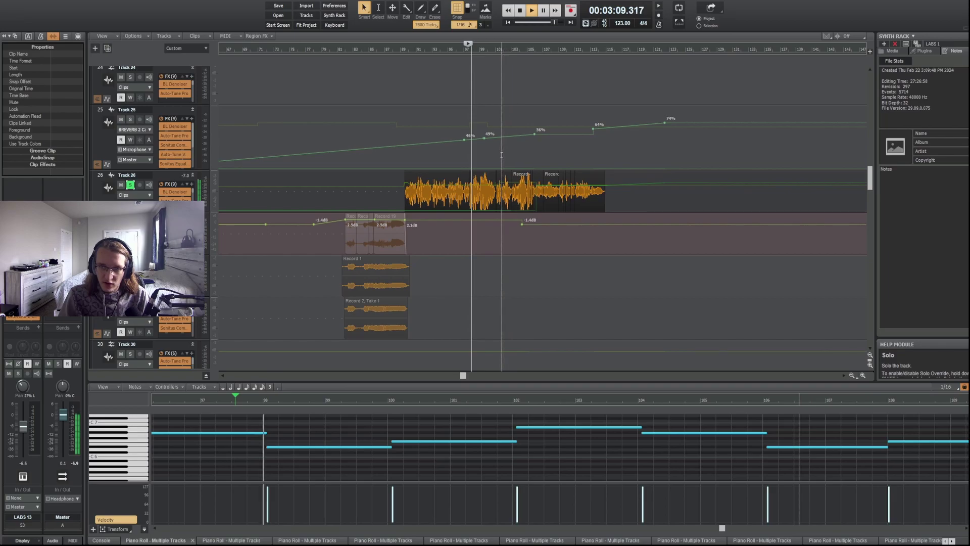
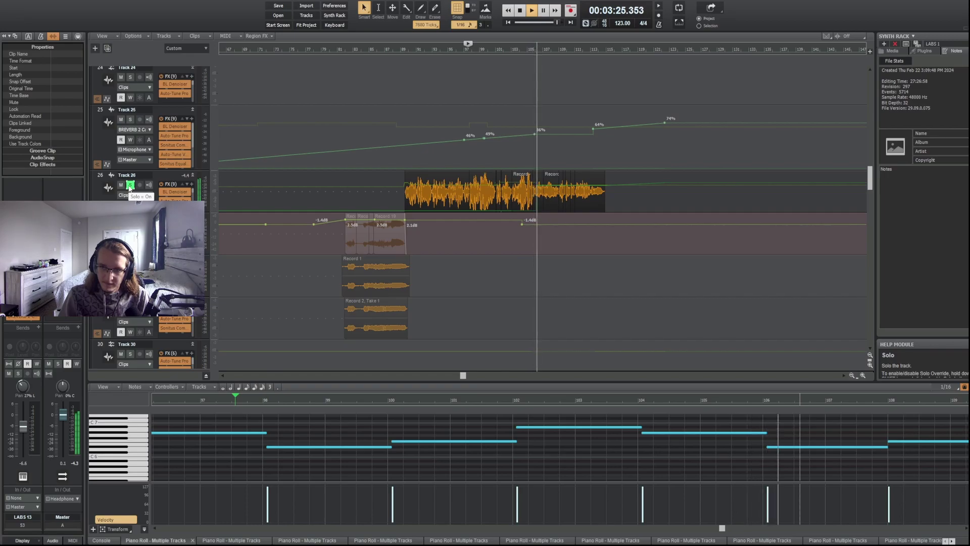
pyautogui.press('space')
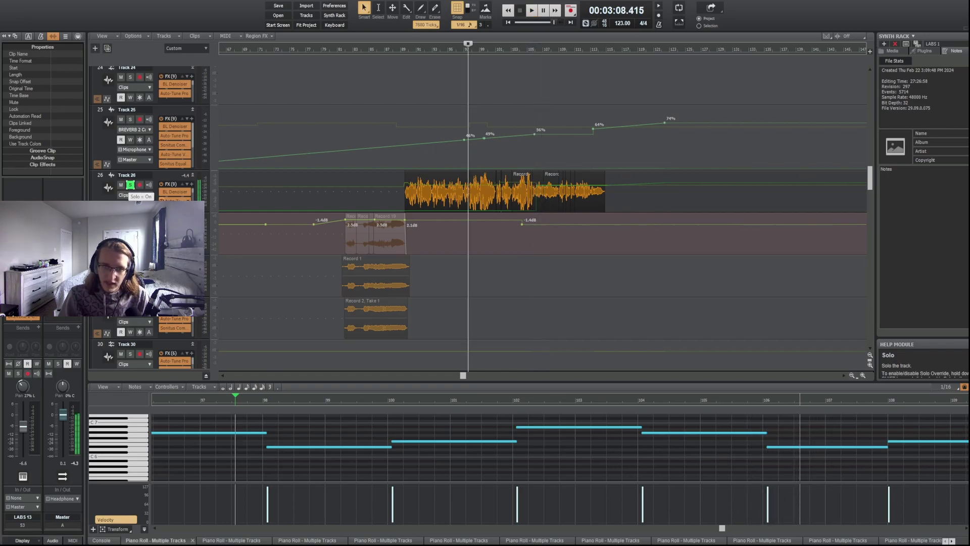
pyautogui.moveTo(132, 213); pyautogui.dragTo(133, 309)
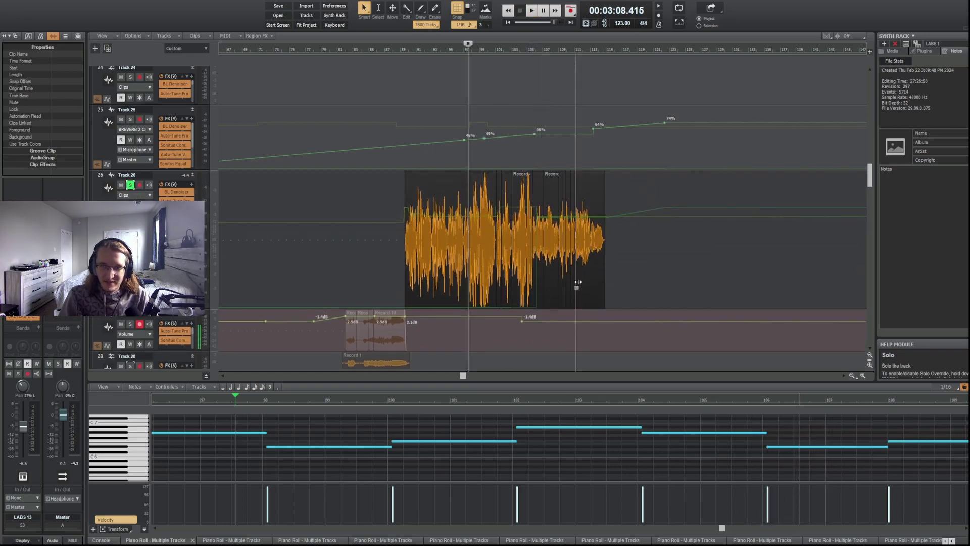
# Play the full mix from just before bar 106 and solo the LABS 1 layer on track 6.
pyautogui.click(533, 151)
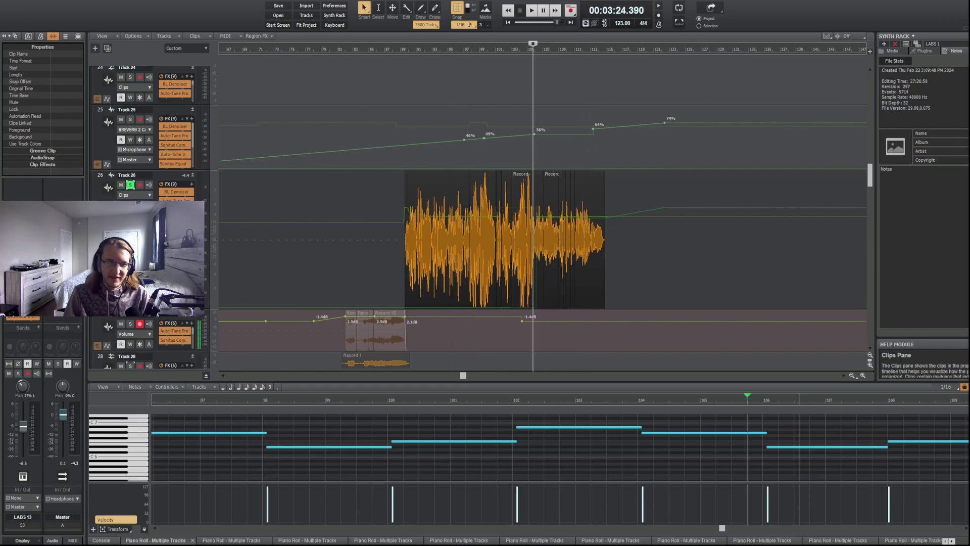
pyautogui.scroll(10, 768, 314)
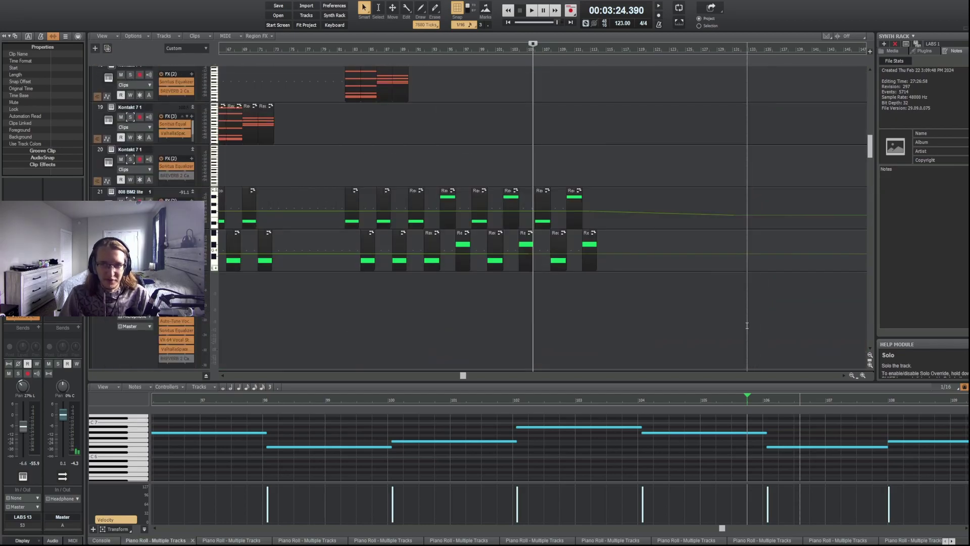
pyautogui.scroll(10, 746, 336)
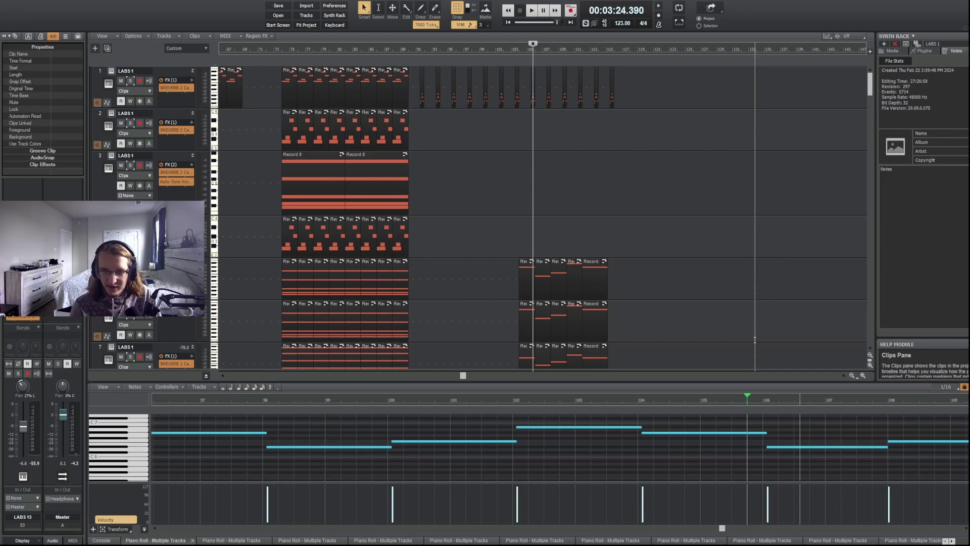
pyautogui.press('space')
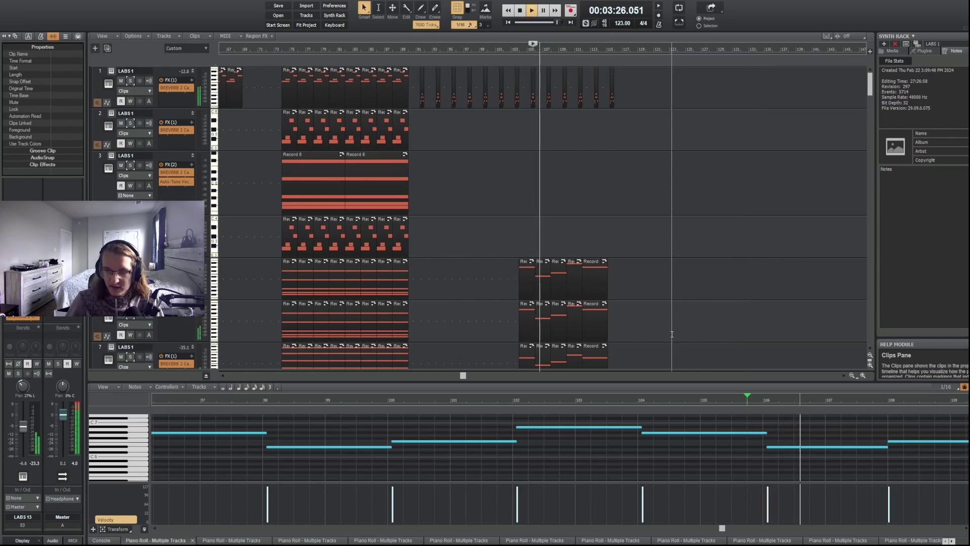
pyautogui.scroll(-3, 667, 335)
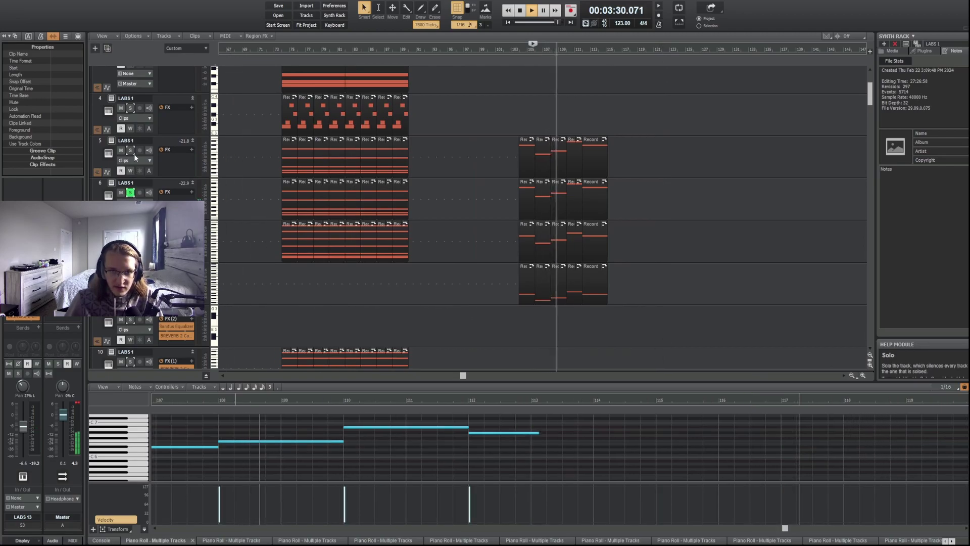
# Solo the repeated vocal clips on Track 33 during playback and stop.
pyautogui.scroll(-20, 574, 242)
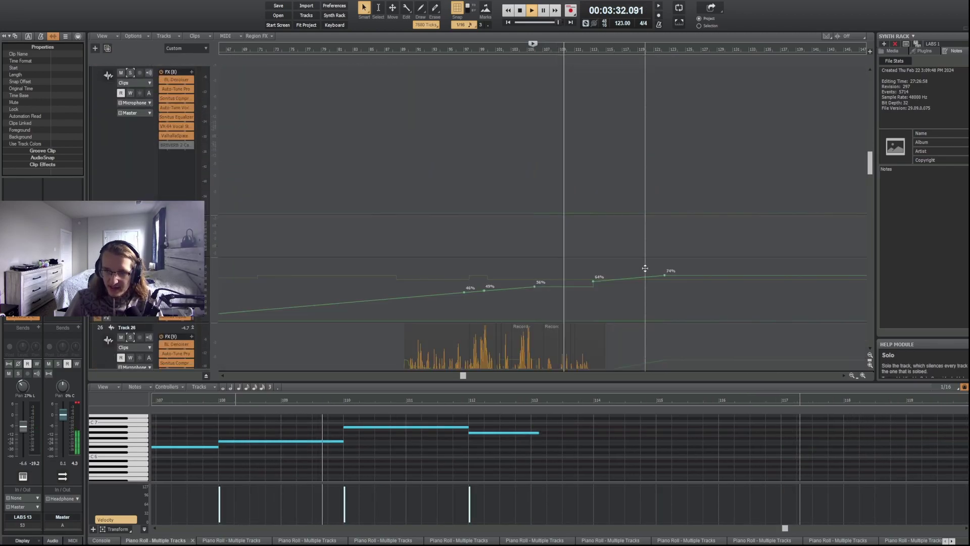
pyautogui.scroll(-10, 638, 272)
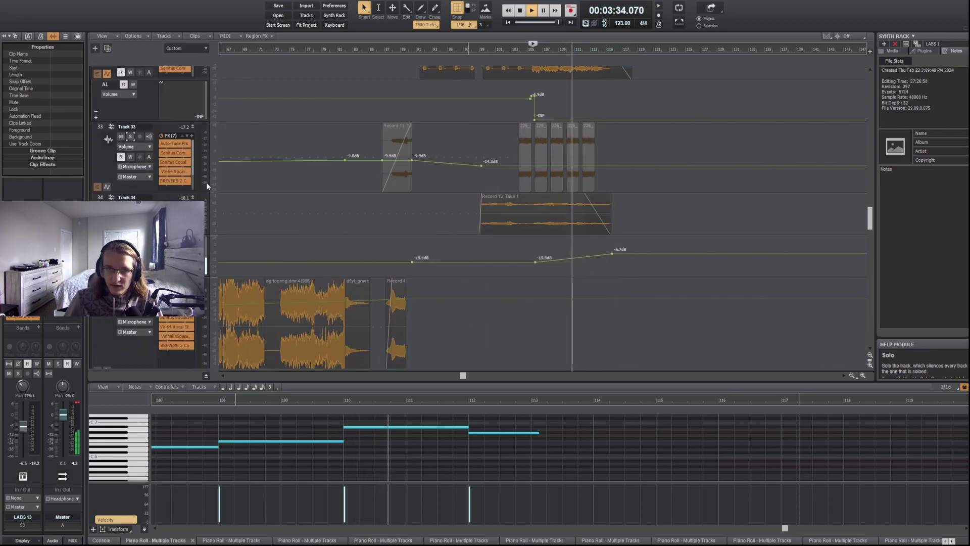
pyautogui.click(130, 137)
pyautogui.press('space')
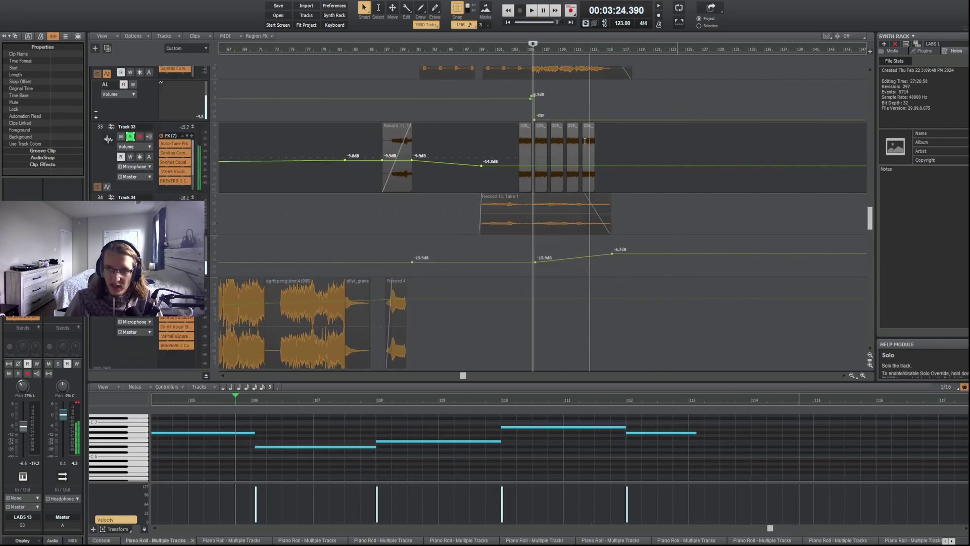
# Play from just before bar 106 and solo Kontakt 7 on tracks 45 and 46 plus the DSK ElectriK guitar on track 51.
pyautogui.scroll(-10, 573, 267)
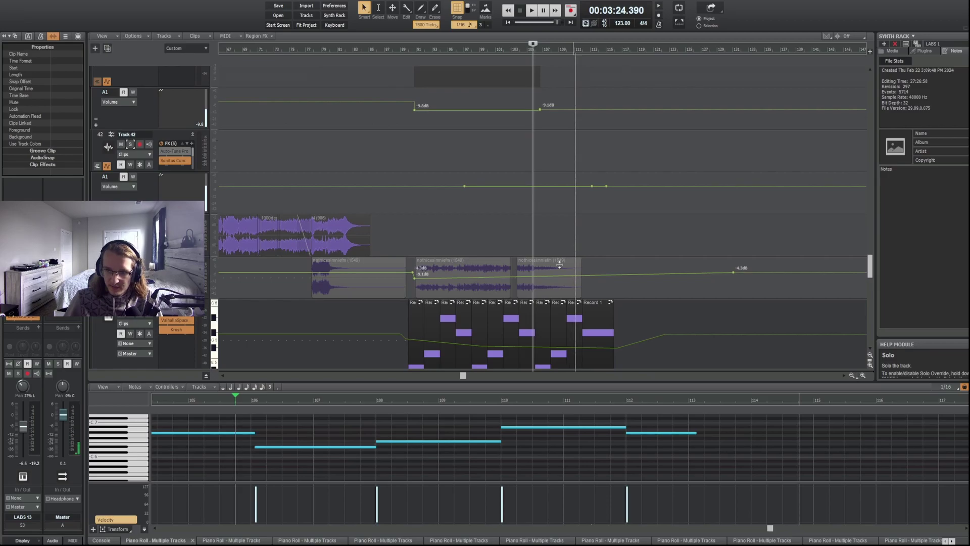
pyautogui.press('space')
pyautogui.click(130, 99)
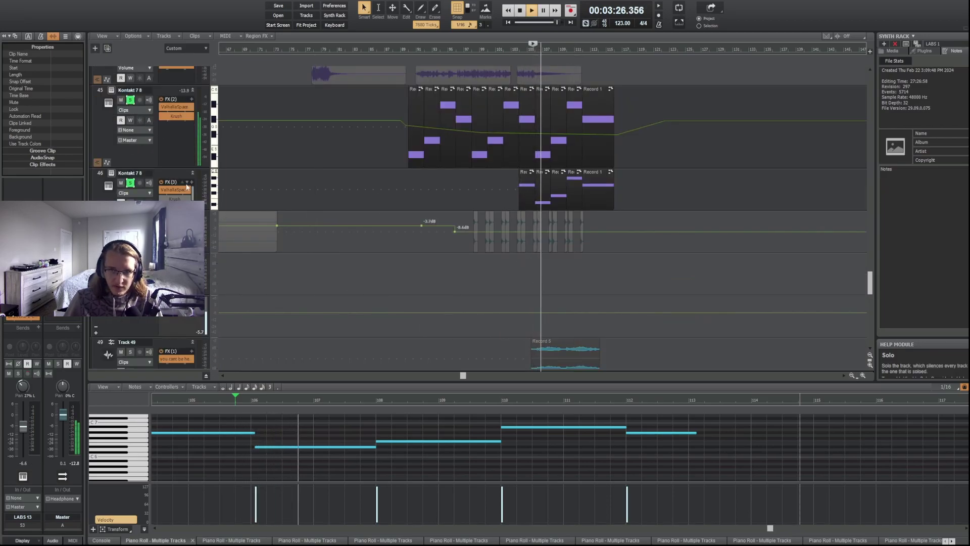
pyautogui.scroll(-3, 303, 238)
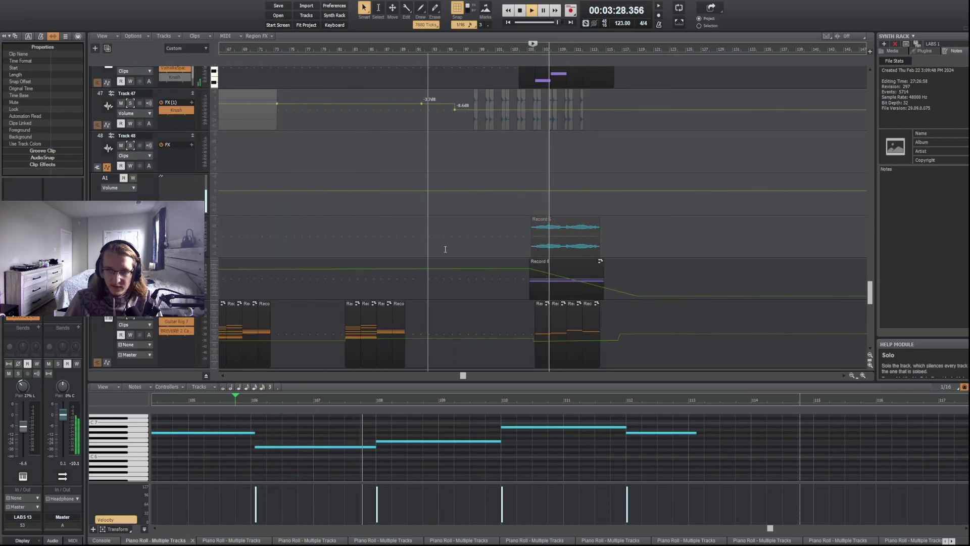
pyautogui.scroll(-2, 539, 207)
pyautogui.scroll(-5, 372, 254)
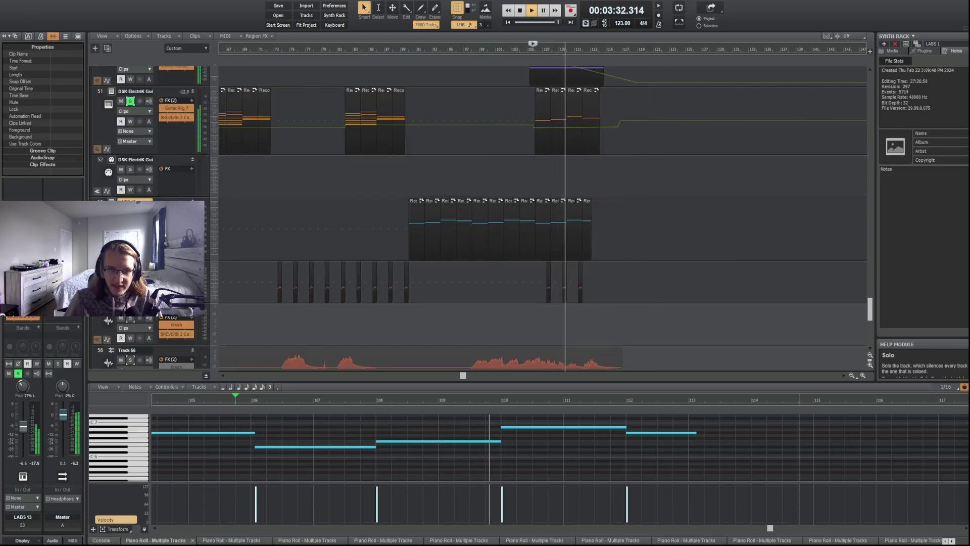
# Audition the parts on tracks 57 and 58 together with the soloed layers and stop playback.
pyautogui.scroll(-8, 551, 283)
pyautogui.scroll(5, 437, 302)
pyautogui.scroll(-4, 437, 302)
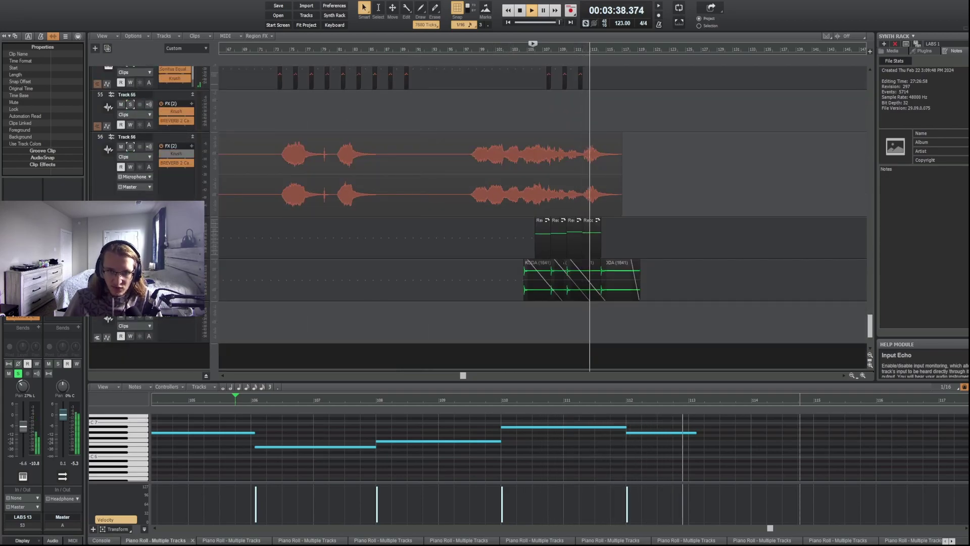
pyautogui.press('space')
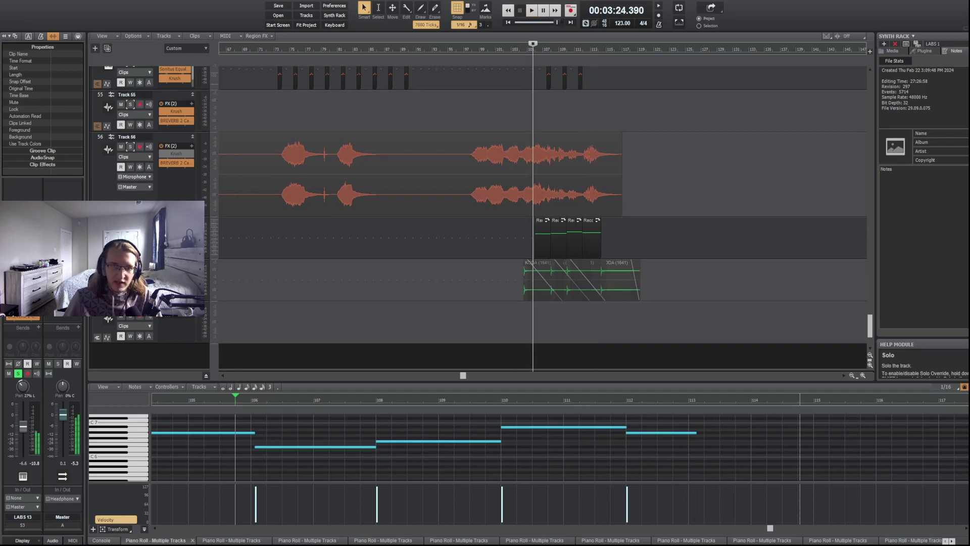
# Play the full mix from bar 104, solo Track 58 during playback and stop.
pyautogui.scroll(6, 316, 264)
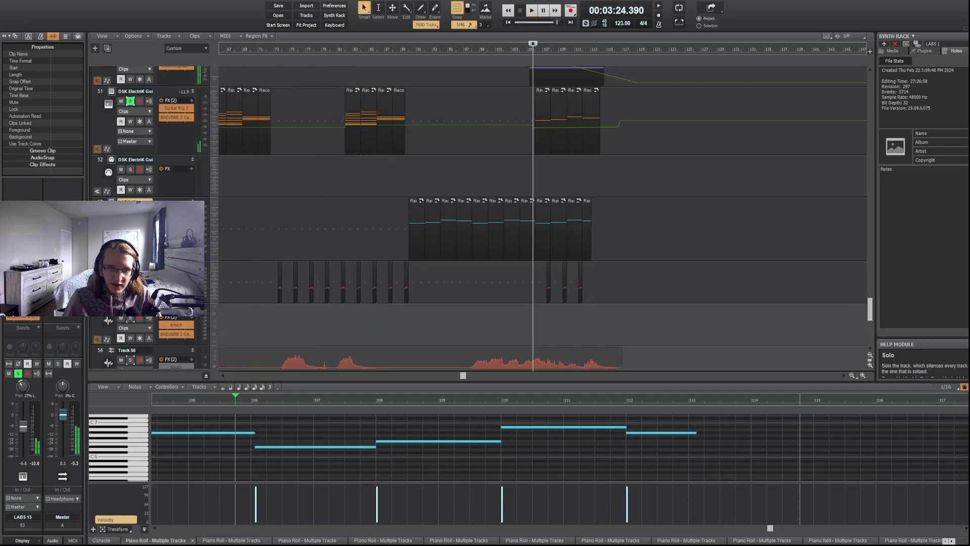
pyautogui.scroll(7, 134, 103)
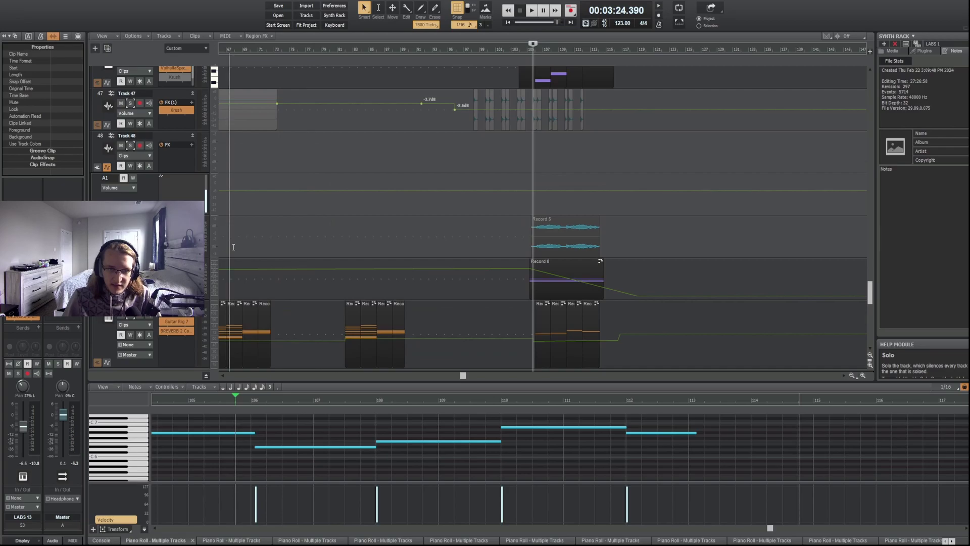
pyautogui.scroll(9, 220, 252)
pyautogui.scroll(20, 320, 283)
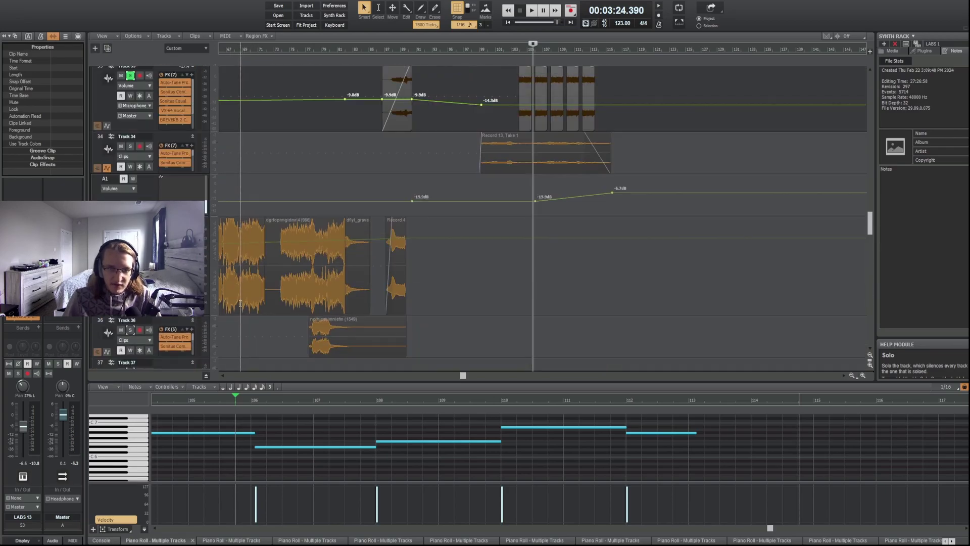
pyautogui.scroll(20, 320, 283)
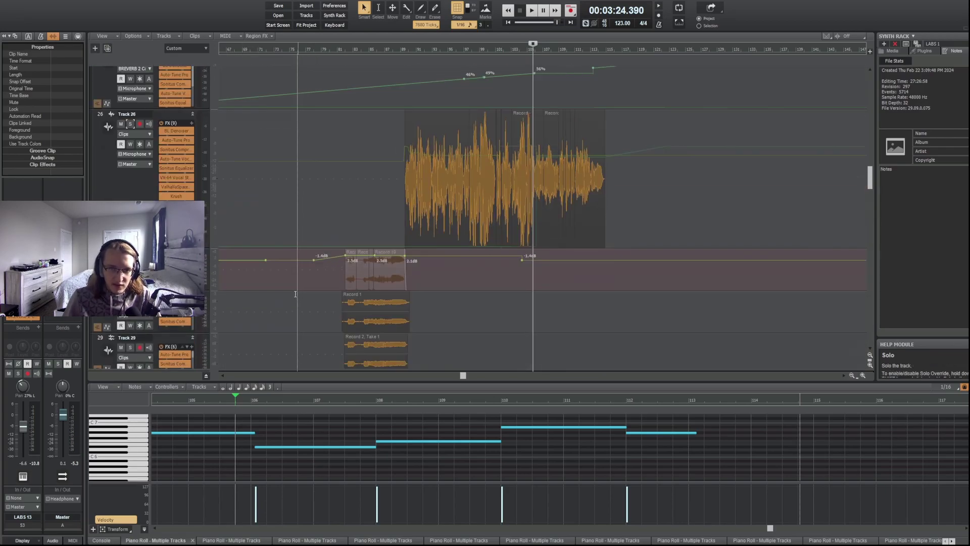
pyautogui.moveTo(871, 132); pyautogui.dragTo(870, 334)
pyautogui.moveTo(524, 214); pyautogui.dragTo(519, 214)
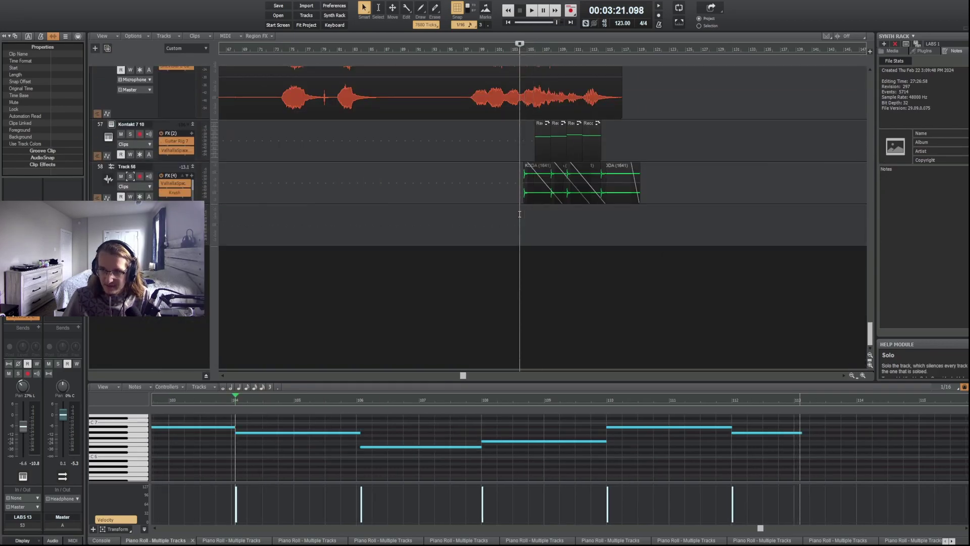
pyautogui.press('space')
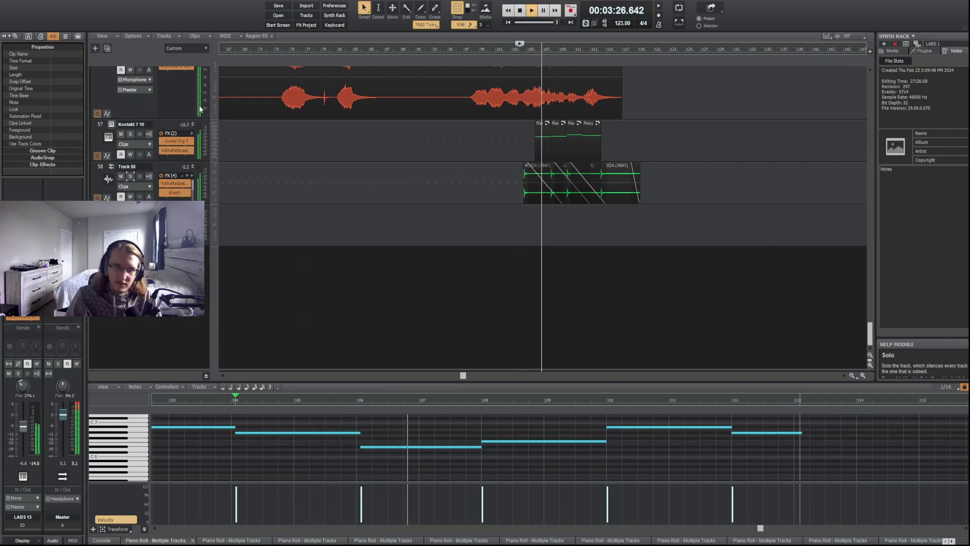
pyautogui.click(130, 175)
pyautogui.press('space')
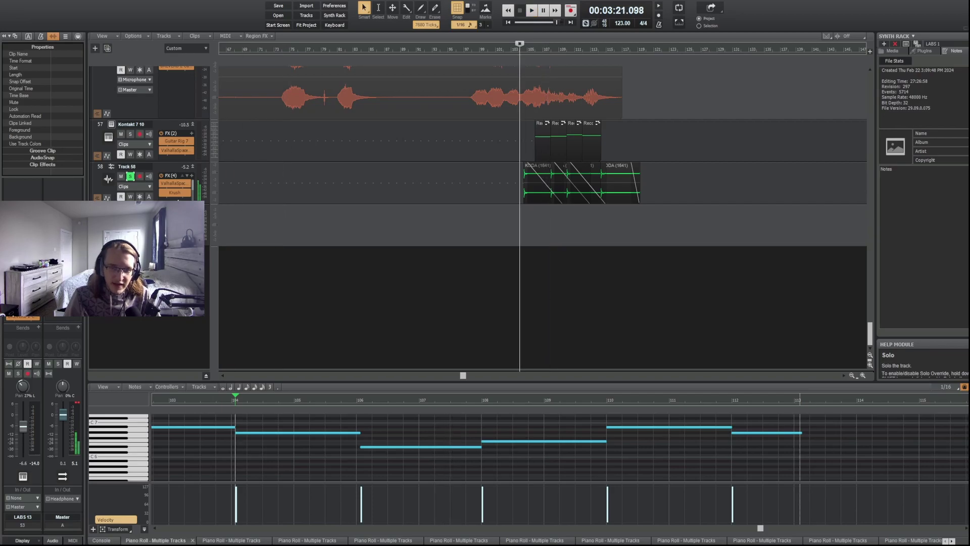
# Enlarge Track 58 and inspect the settings of its ValhallaSpaceModulator, Krush, BREVERB 2 and PanCake effects.
pyautogui.moveTo(172, 203); pyautogui.dragTo(172, 255)
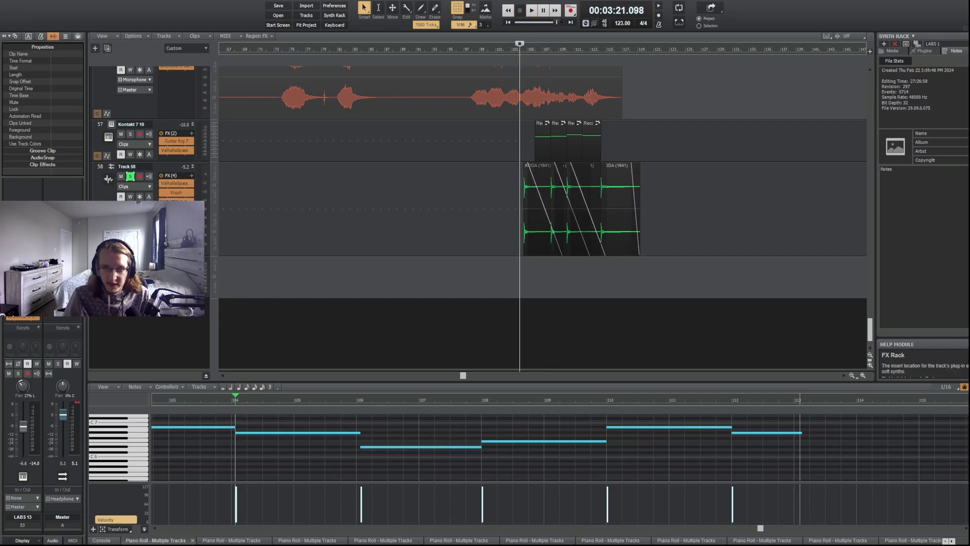
pyautogui.click(173, 184)
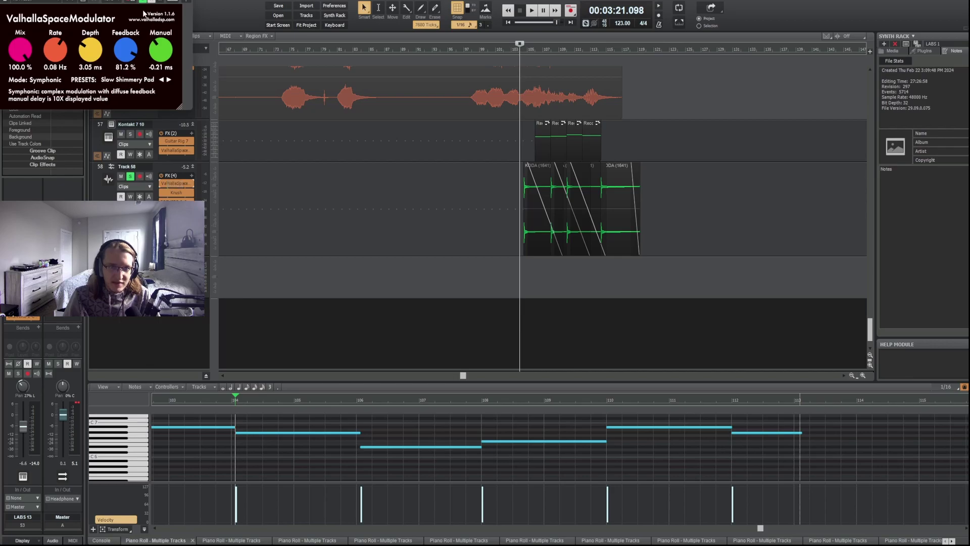
pyautogui.click(183, 2)
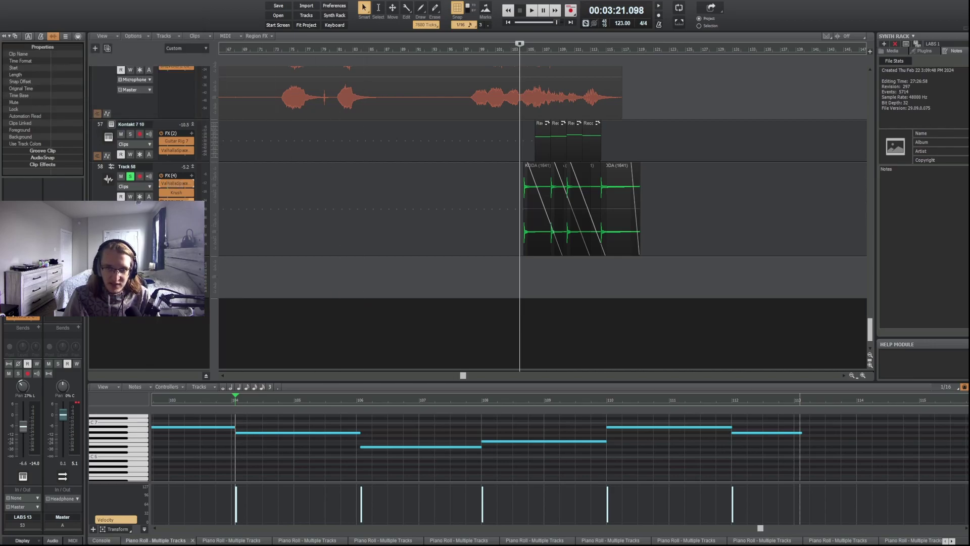
pyautogui.click(175, 196)
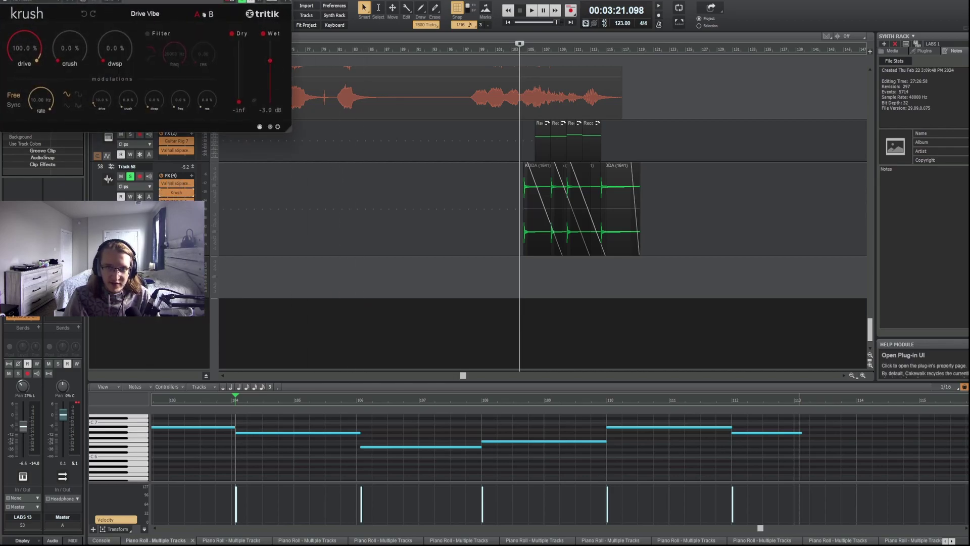
pyautogui.click(286, 2)
pyautogui.click(176, 200)
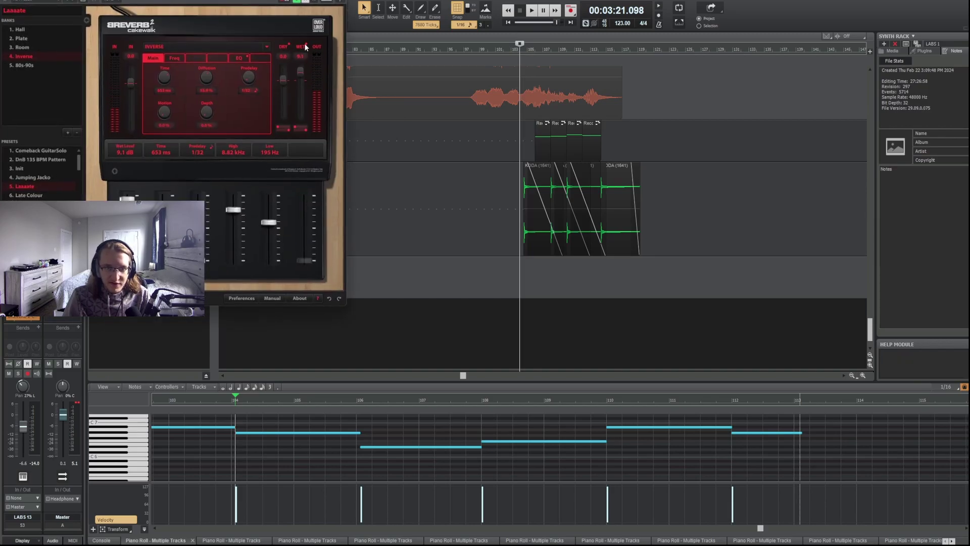
pyautogui.click(337, 2)
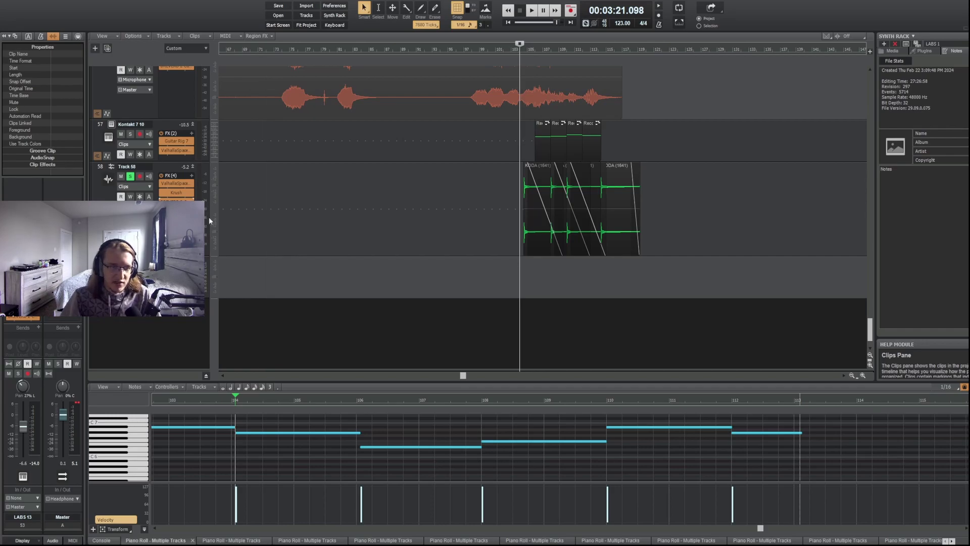
pyautogui.click(177, 200)
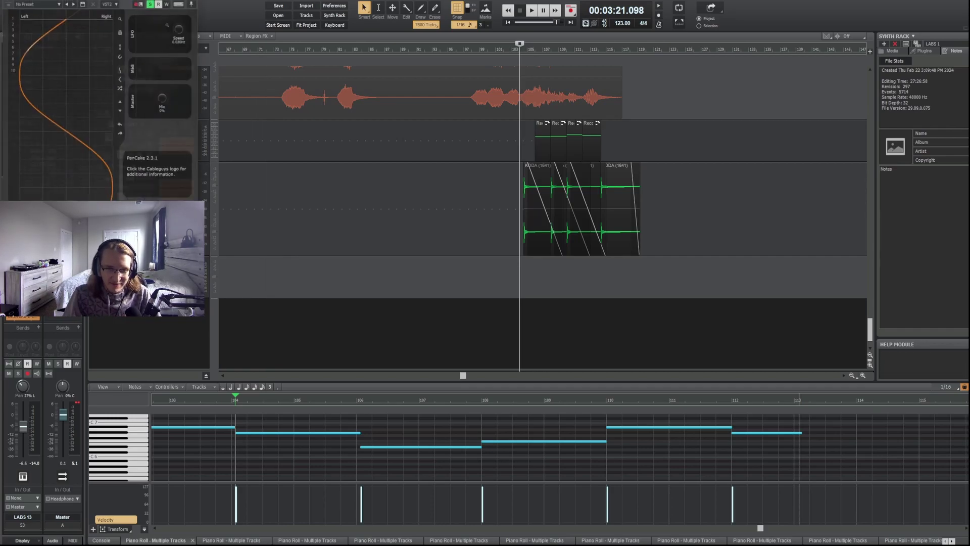
pyautogui.click(201, 1)
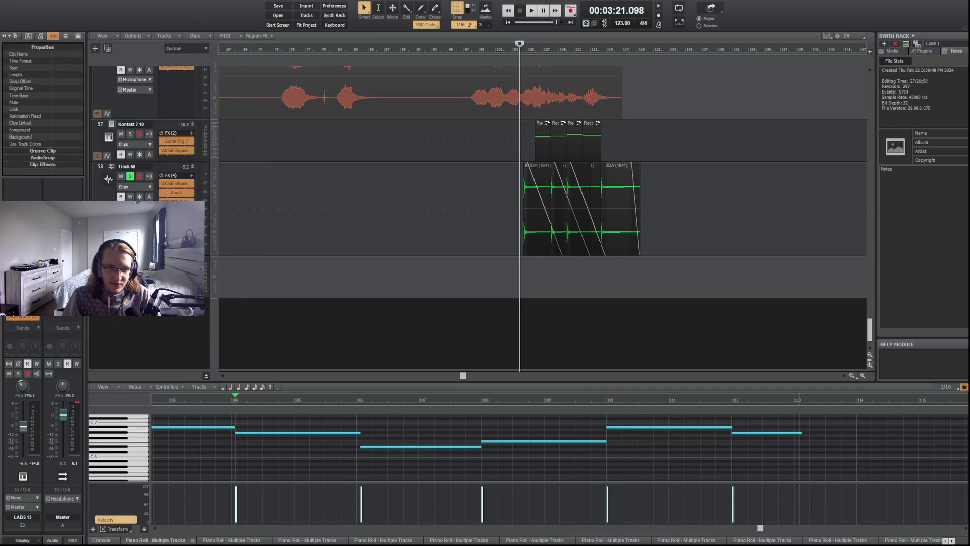
# Unsolo Track 58 and play the full mix from bar 104 through the end of the song.
pyautogui.click(130, 176)
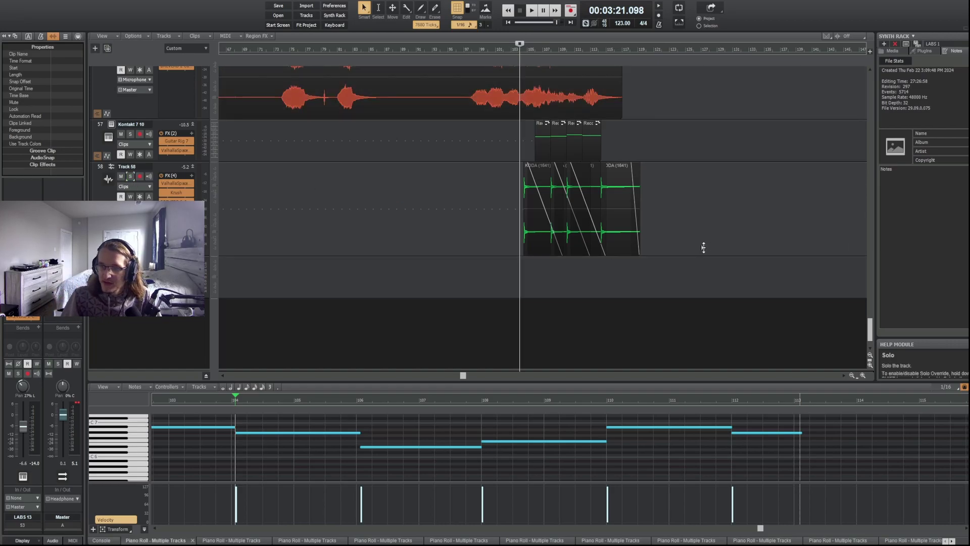
pyautogui.press('space')
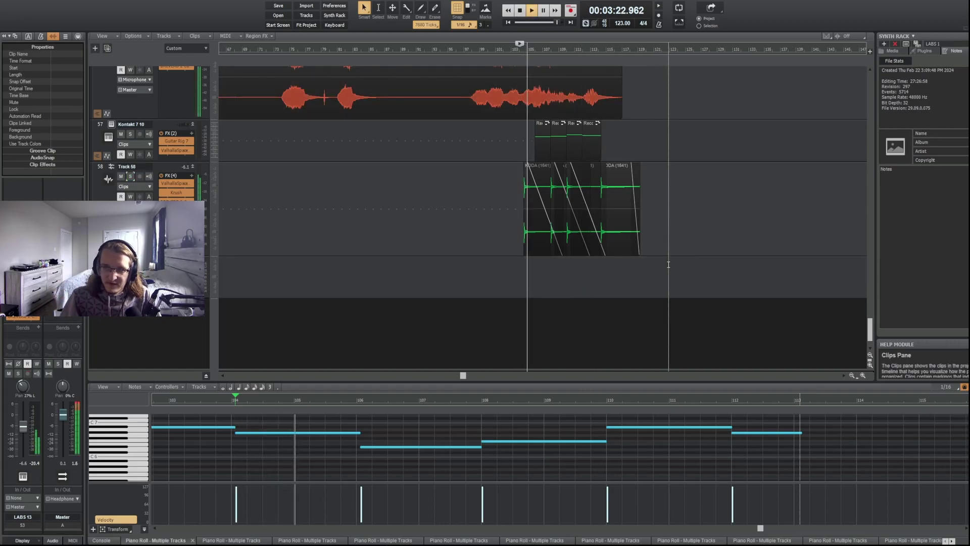
pyautogui.scroll(3, 667, 266)
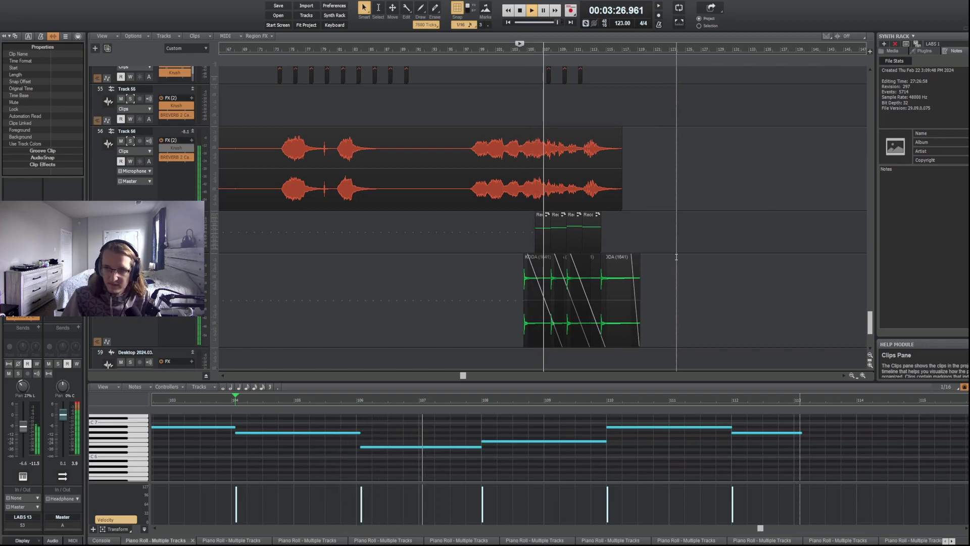
pyautogui.scroll(2, 676, 257)
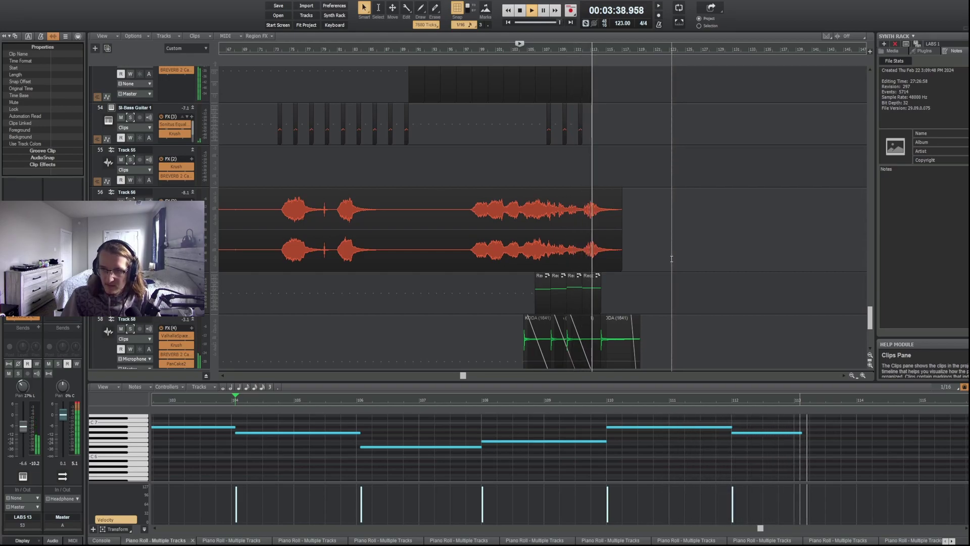
pyautogui.scroll(10, 672, 259)
pyautogui.scroll(8, 668, 309)
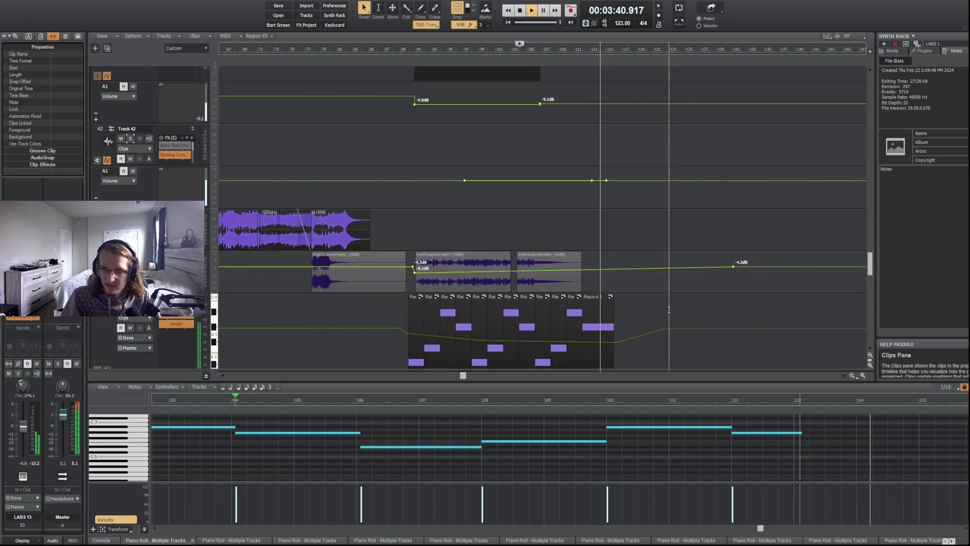
pyautogui.scroll(-10, 669, 306)
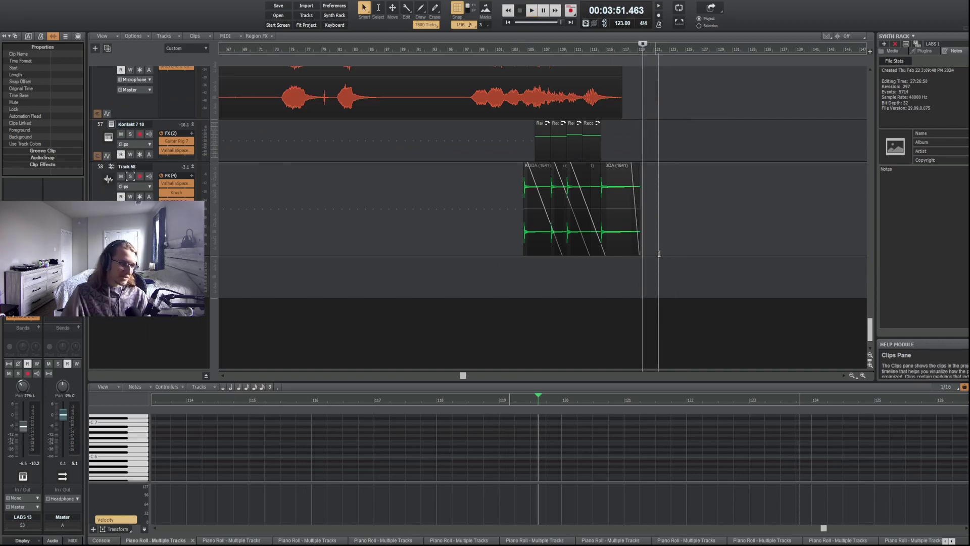
# Fit the whole project into the track view and return the playhead to the start of the song.
pyautogui.scroll(15, 655, 247)
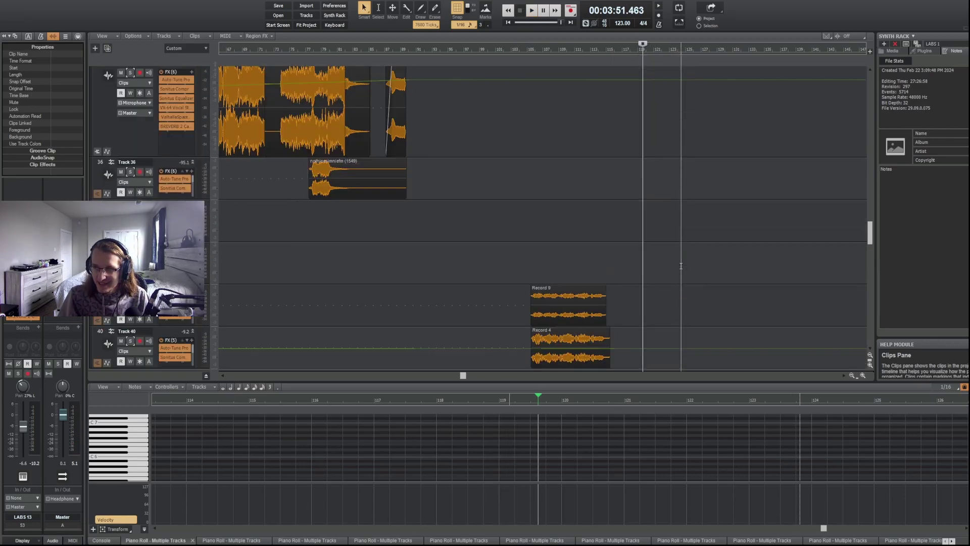
pyautogui.scroll(15, 681, 266)
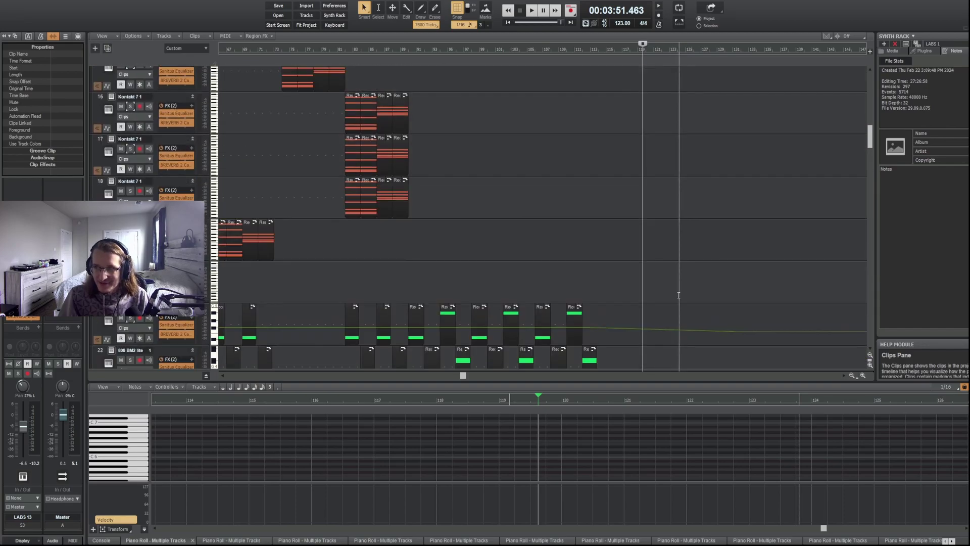
pyautogui.scroll(10, 679, 295)
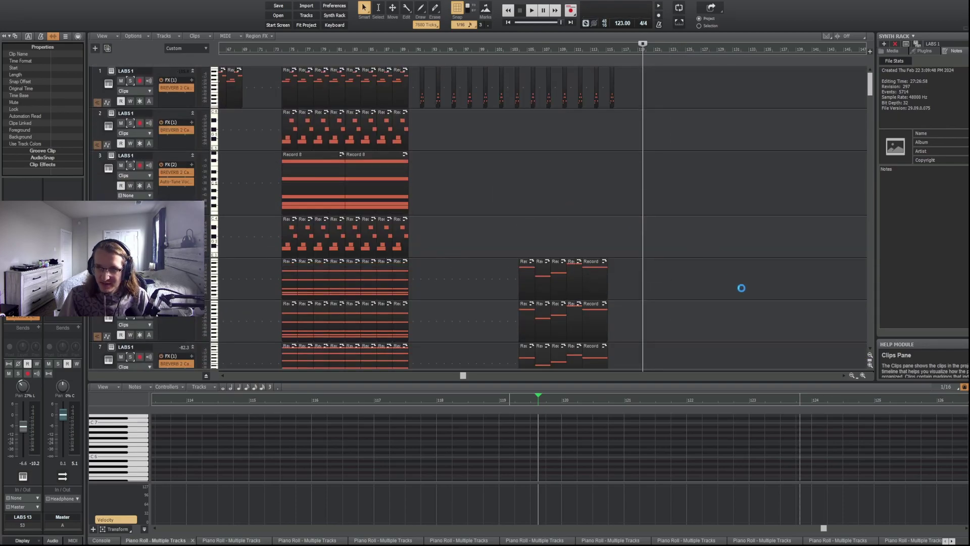
pyautogui.scroll(-5, 735, 278)
pyautogui.press('F5')
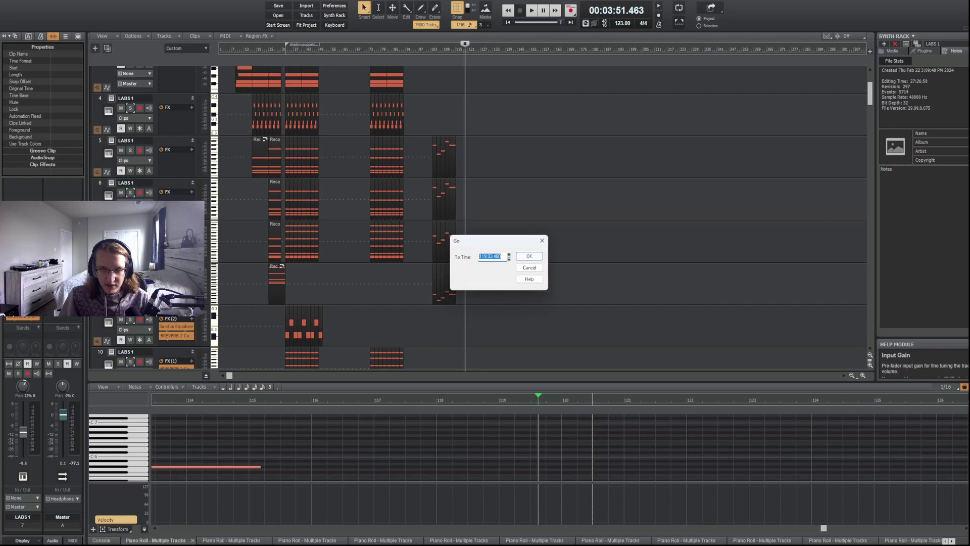
pyautogui.click(537, 241)
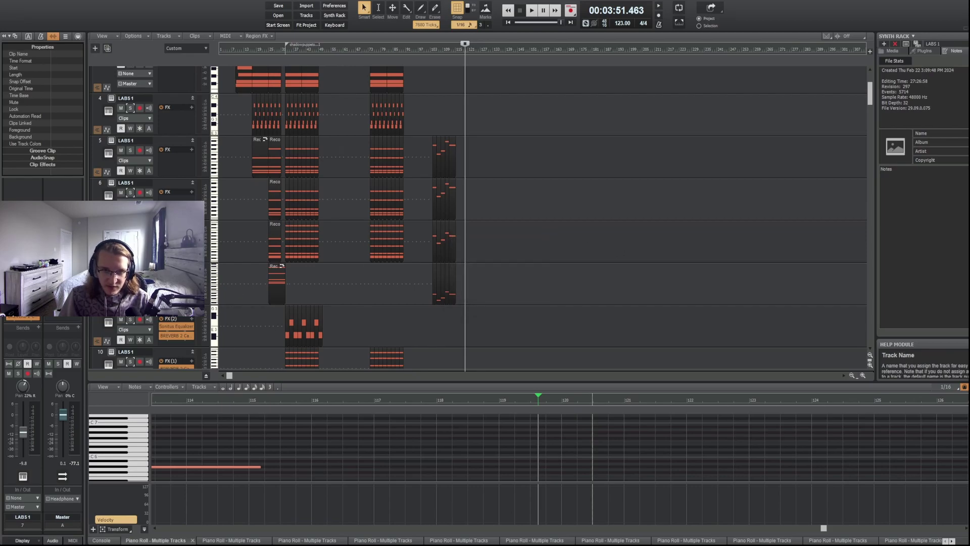
pyautogui.press('f')
pyautogui.click(246, 71)
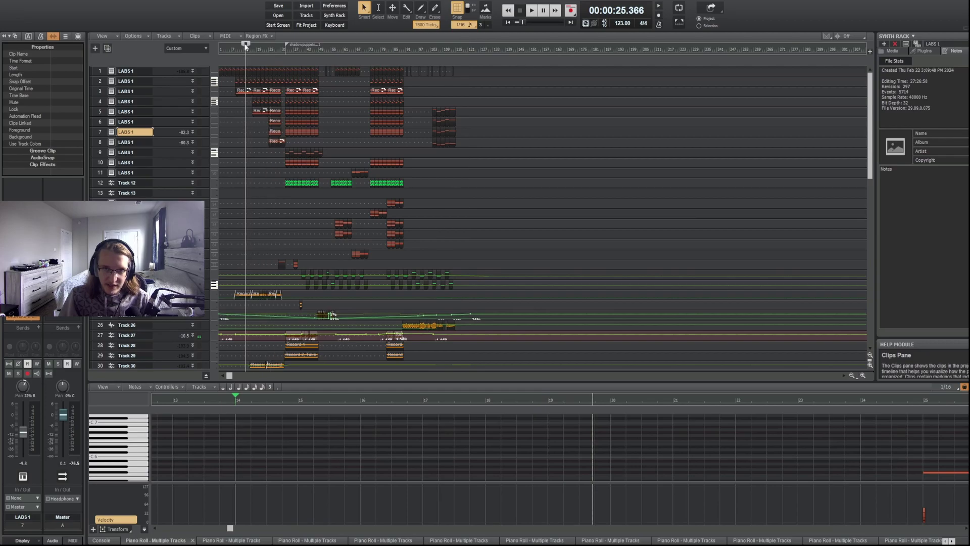
pyautogui.press('w')
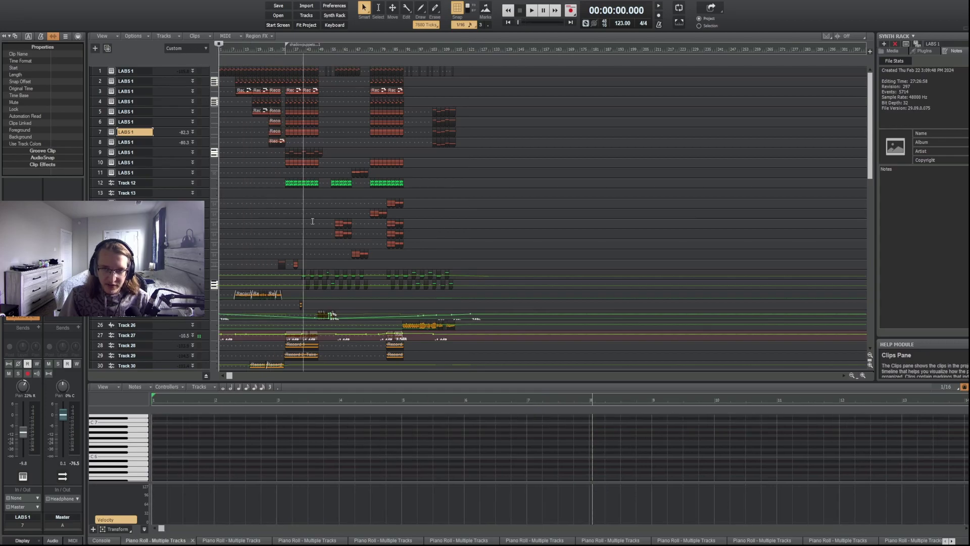
# Look over the complete arrangement from the LABS tracks down to the last audio tracks.
pyautogui.scroll(-14, 376, 299)
pyautogui.scroll(14, 376, 299)
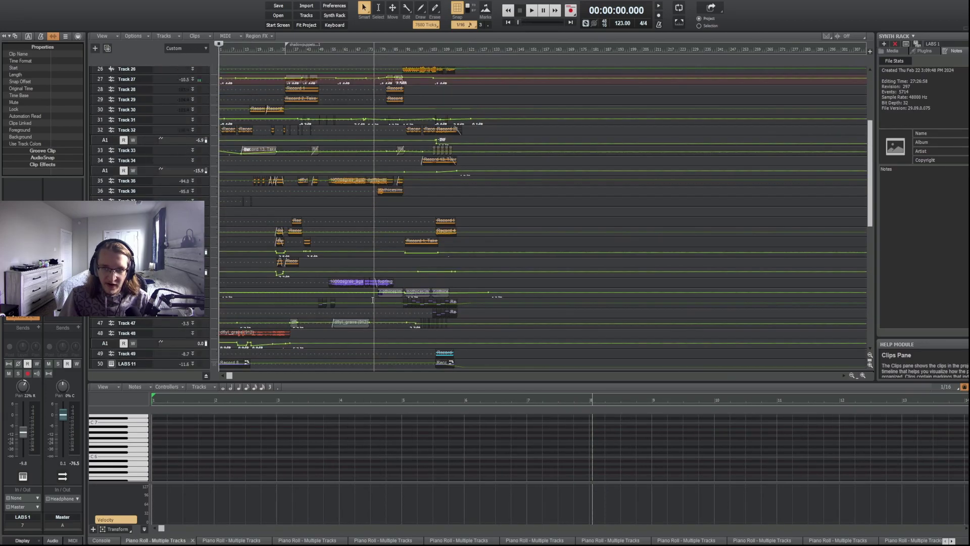
pyautogui.scroll(-12, 287, 270)
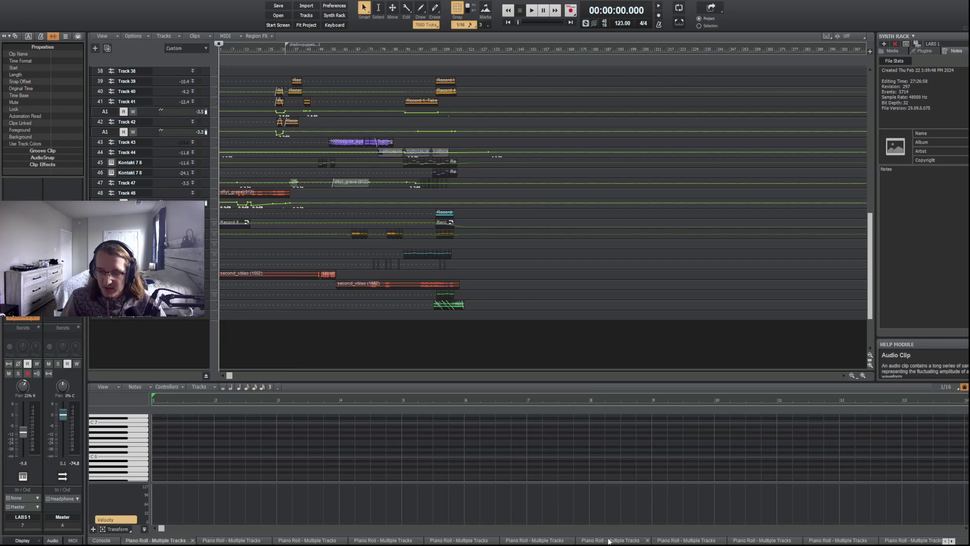
pyautogui.scroll(10, 543, 192)
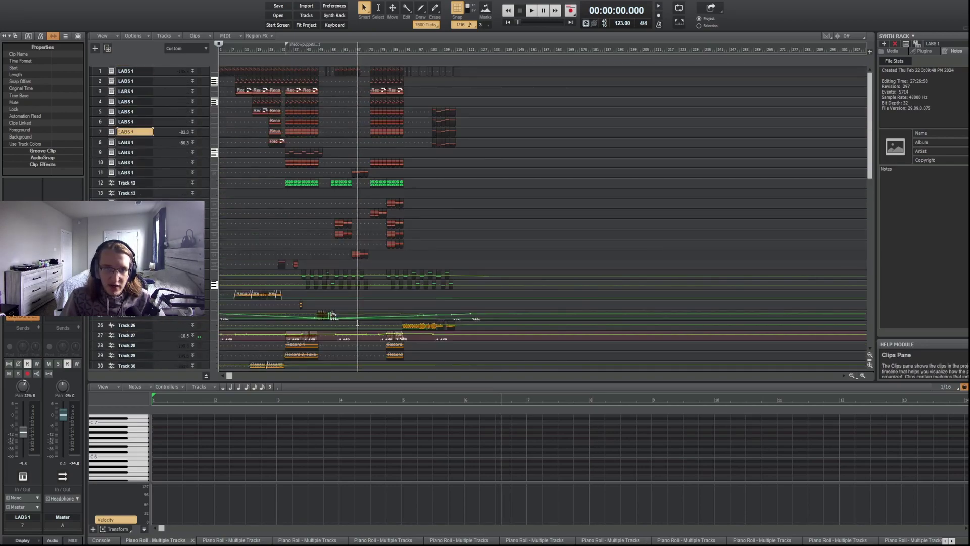